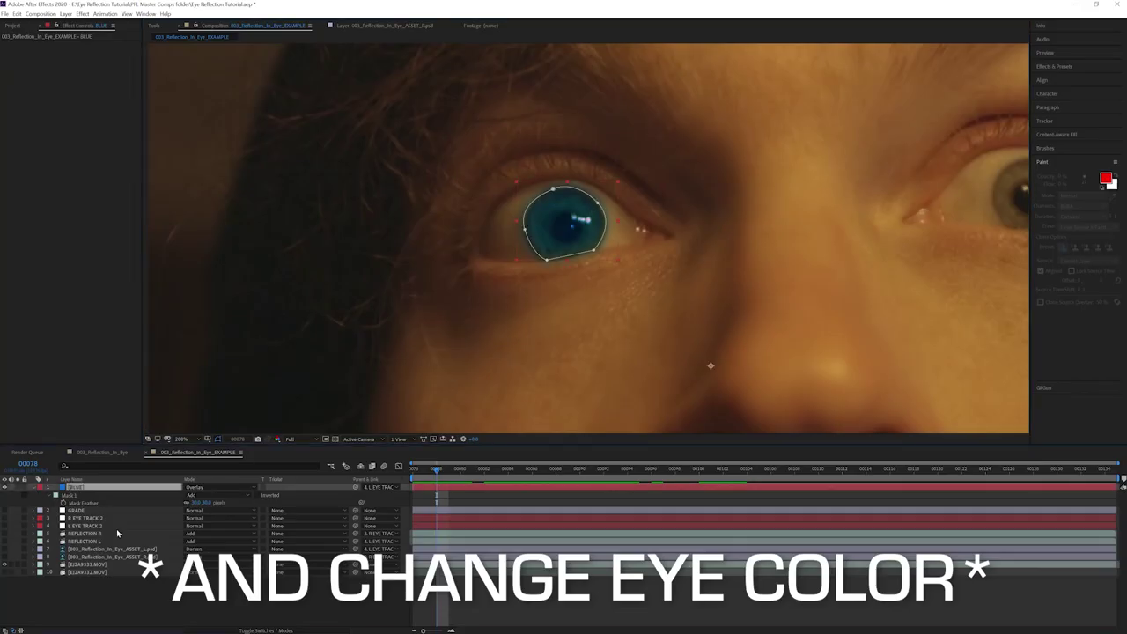
Step: Lower the opacity of the masked blue solid layer covering the eye's iris
{"action": "key", "text": "t"}
{"action": "left_click_drag", "start_coordinate": [191, 495], "coordinate": [146, 495]}
{"action": "key", "text": "F2"}
{"action": "scroll", "coordinate": [648, 248], "scroll_direction": "down", "scroll_amount": 1}
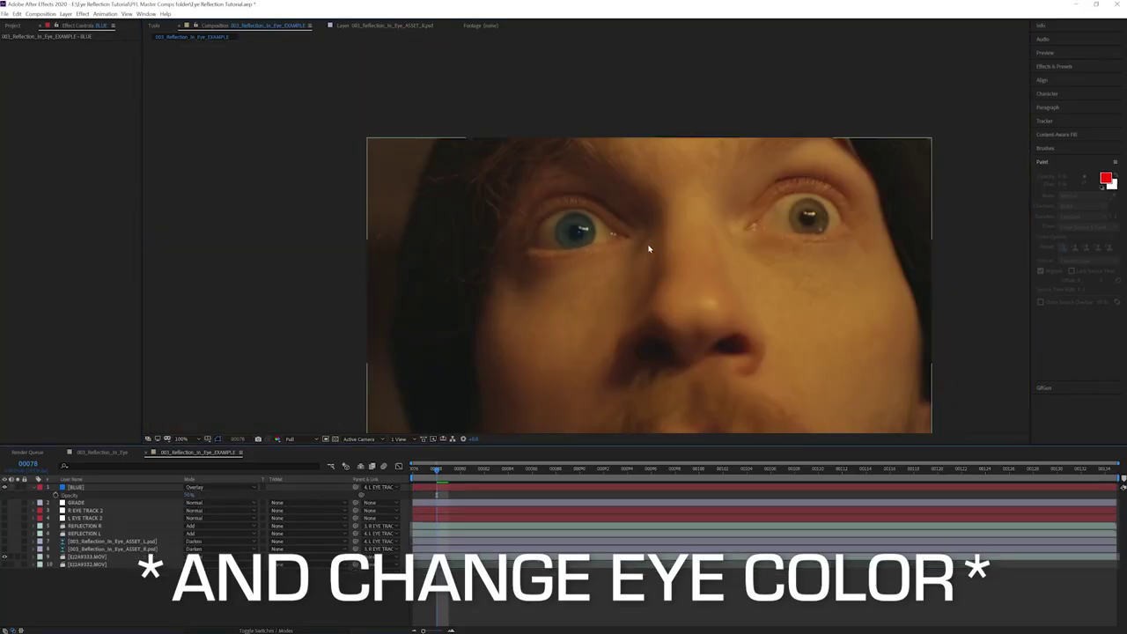
Step: Examine the blue-tinted eye up close and play back the shot
{"action": "scroll", "coordinate": [616, 242], "scroll_direction": "up", "scroll_amount": 1}
{"action": "left_click", "coordinate": [76, 488]}
{"action": "left_click_drag", "start_coordinate": [584, 340], "coordinate": [473, 332]}
{"action": "key", "text": "F2"}
{"action": "key", "text": "space"}
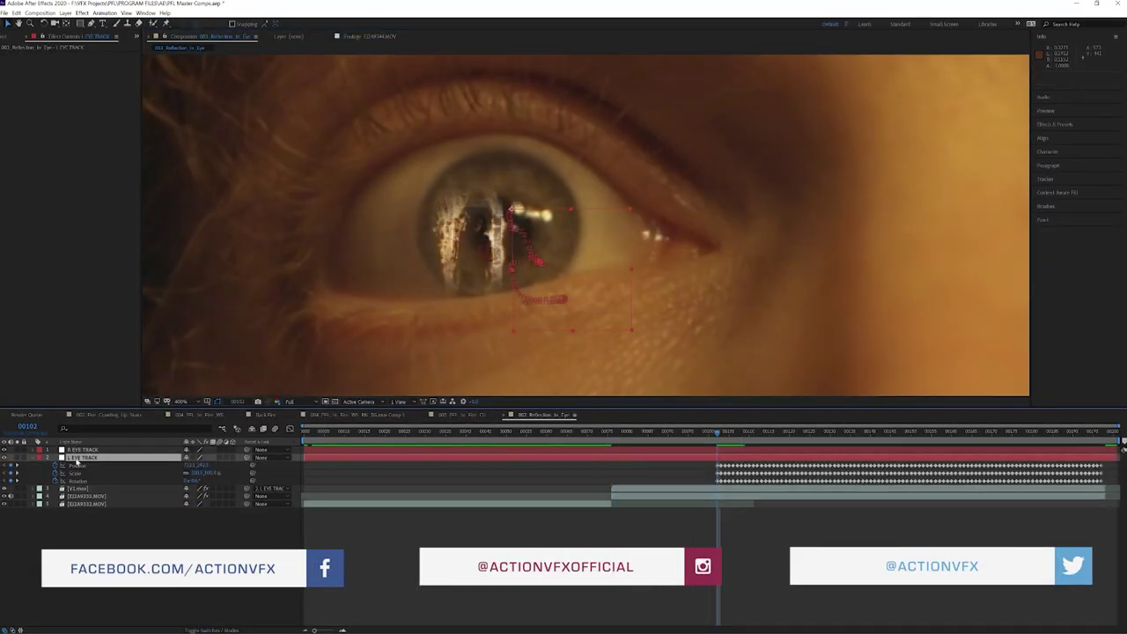
Step: Select the R EYE TRACK null and save the project
{"action": "key", "text": "comma"}
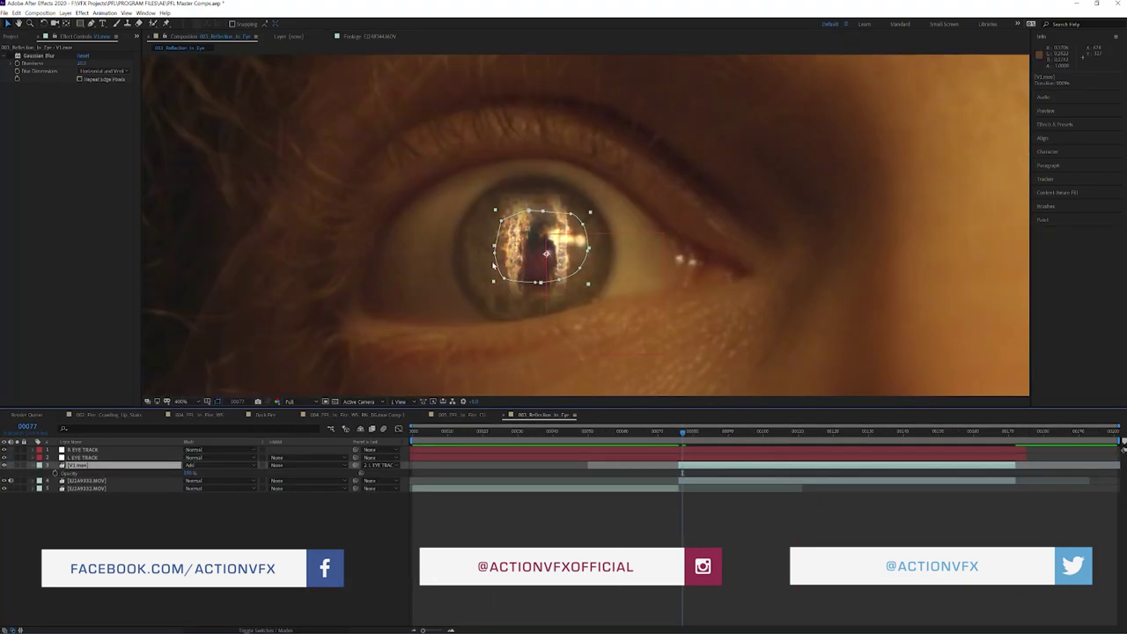
{"action": "key", "text": "comma"}
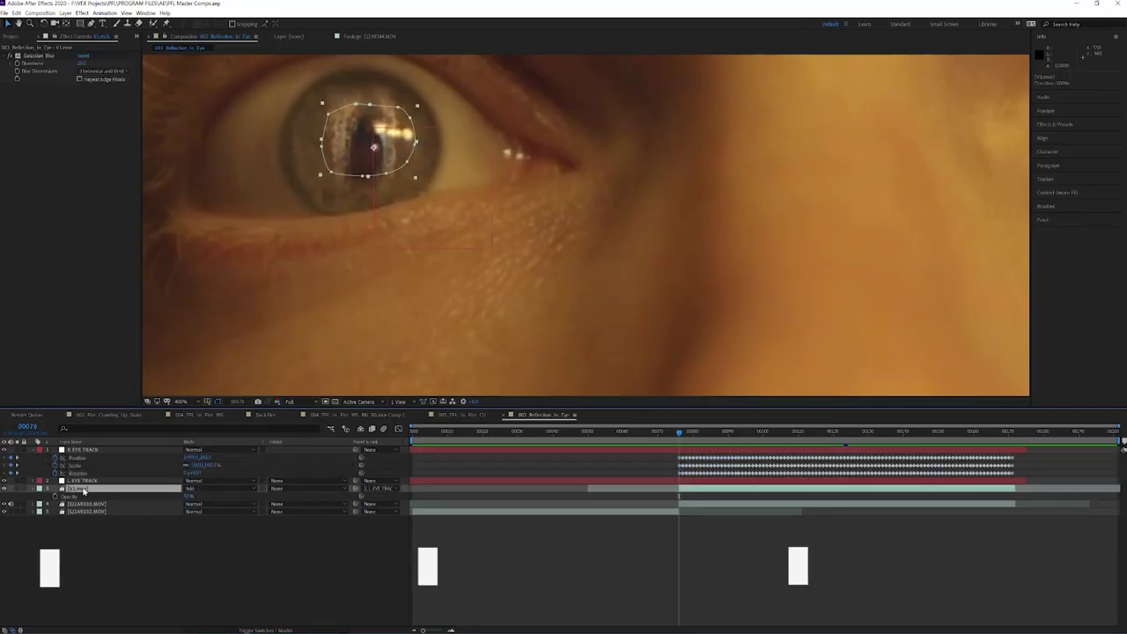
{"action": "key", "text": "comma"}
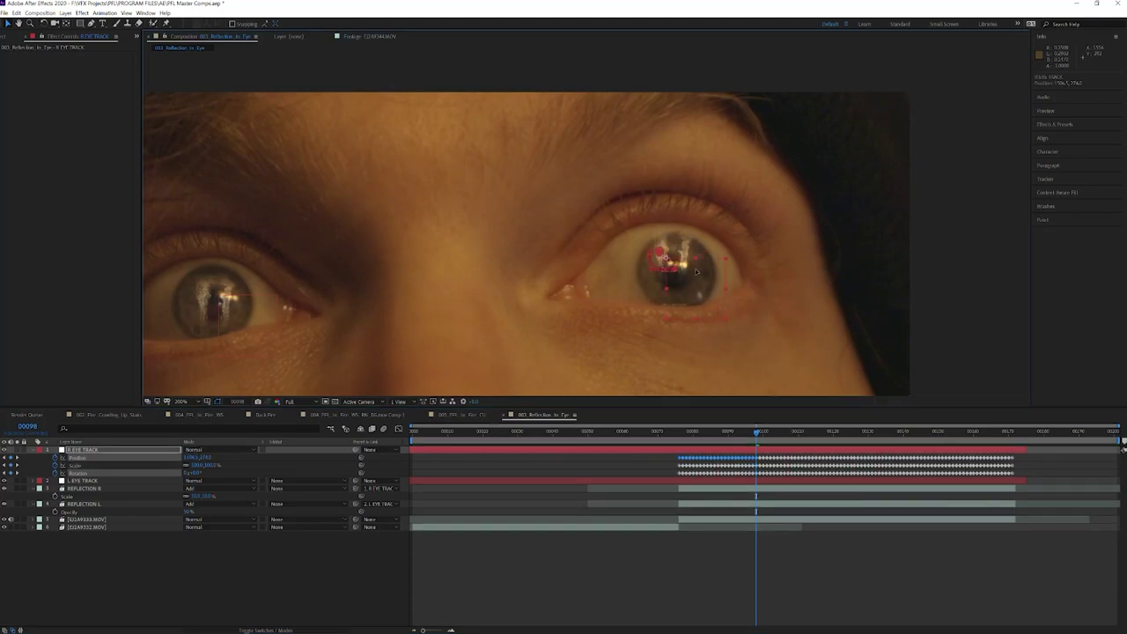
{"action": "left_click", "coordinate": [81, 450]}
{"action": "key", "text": "ctrl+s"}
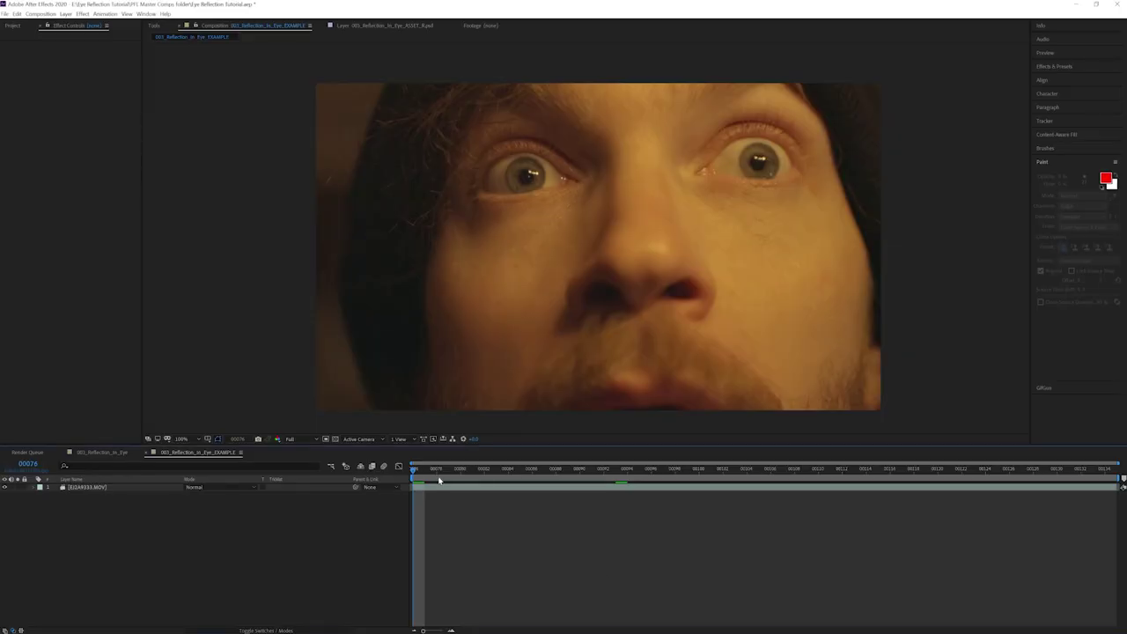
Step: Play the face footage and examine both eyes up close
{"action": "key", "text": "space"}
{"action": "key", "text": "space"}
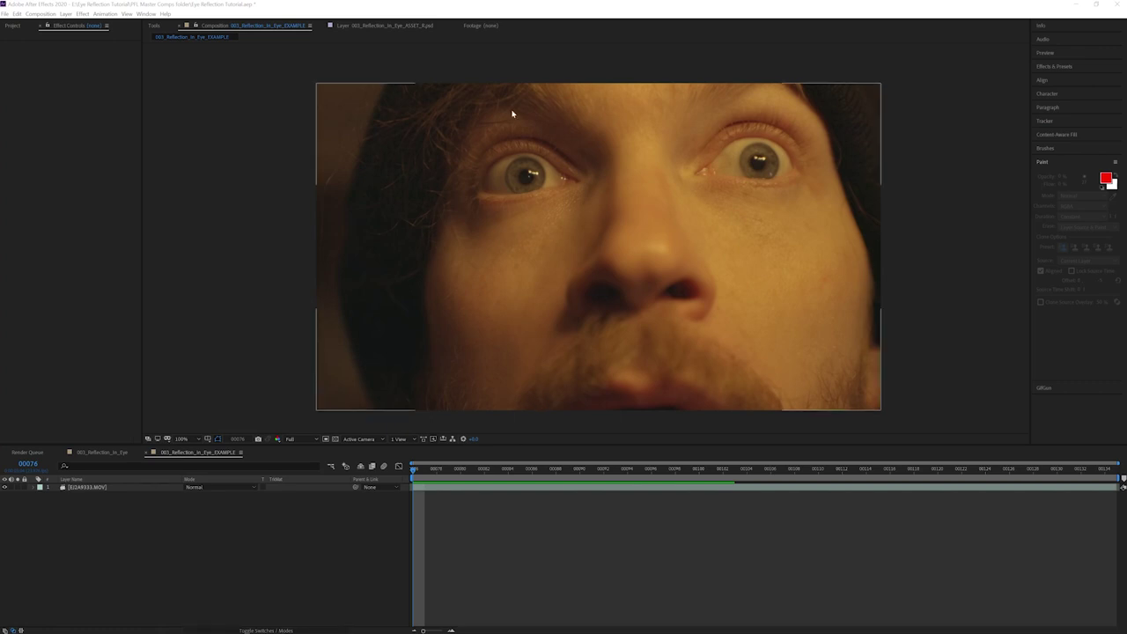
{"action": "scroll", "coordinate": [501, 155], "scroll_direction": "up", "scroll_amount": 1}
{"action": "left_click_drag", "start_coordinate": [501, 153], "coordinate": [523, 221]}
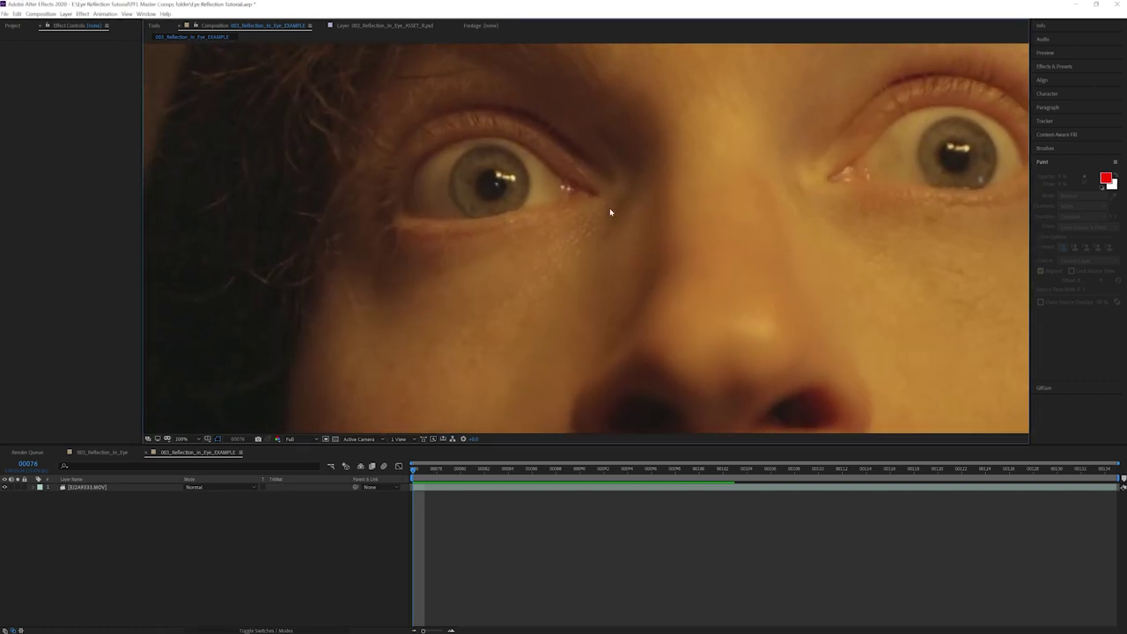
{"action": "scroll", "coordinate": [610, 208], "scroll_direction": "down", "scroll_amount": 1}
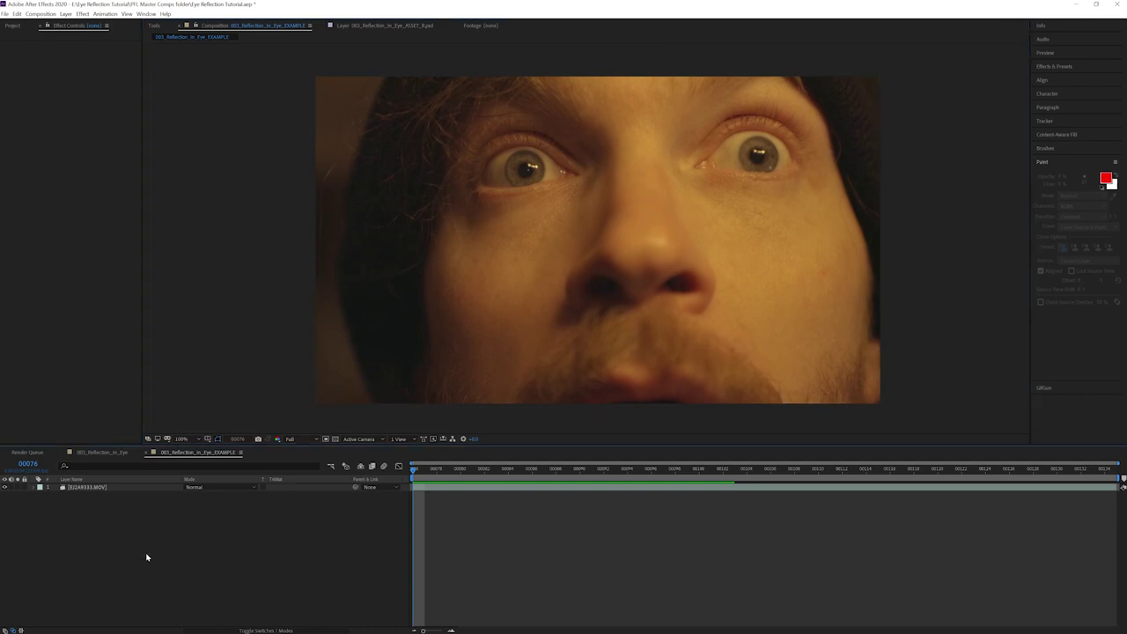
Step: Expand the Reduce Noise v5 effect on the face footage layer and examine the denoised image
{"action": "left_click", "coordinate": [84, 487]}
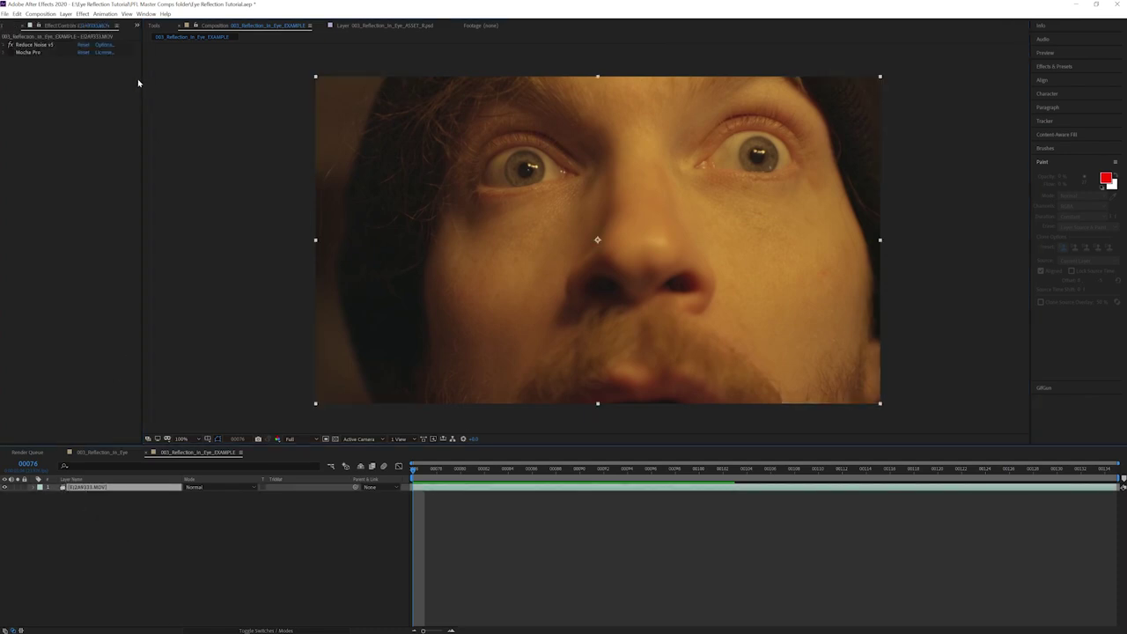
{"action": "left_click", "coordinate": [4, 44]}
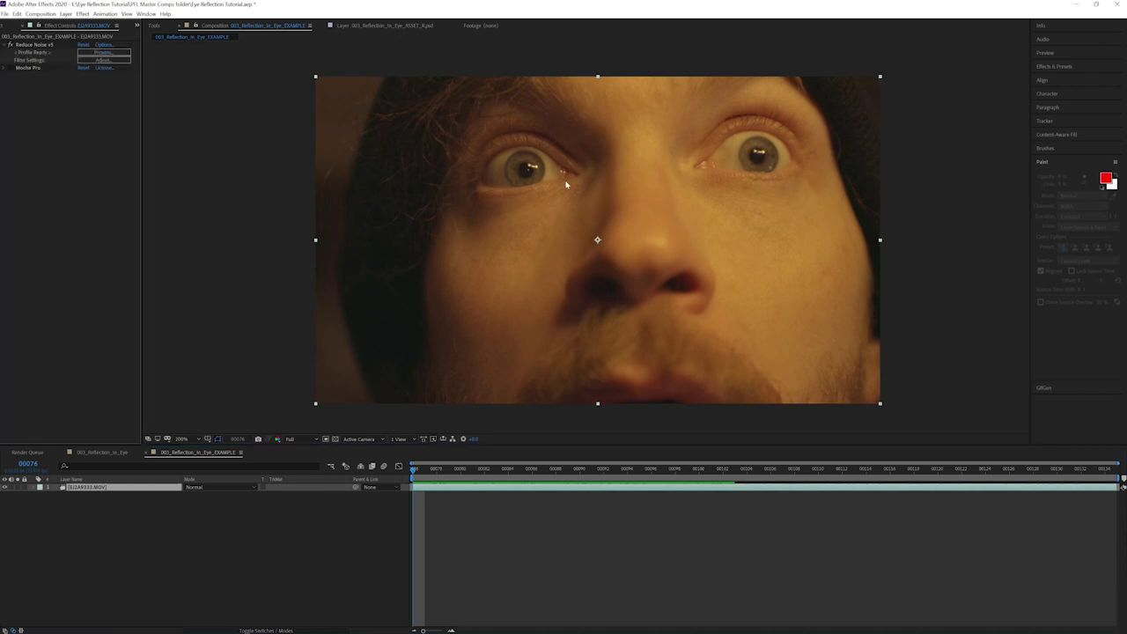
{"action": "left_click_drag", "start_coordinate": [566, 184], "coordinate": [868, 352]}
{"action": "left_click_drag", "start_coordinate": [803, 367], "coordinate": [344, 382]}
{"action": "scroll", "coordinate": [828, 329], "scroll_direction": "down", "scroll_amount": 1}
{"action": "left_click_drag", "start_coordinate": [827, 329], "coordinate": [842, 234]}
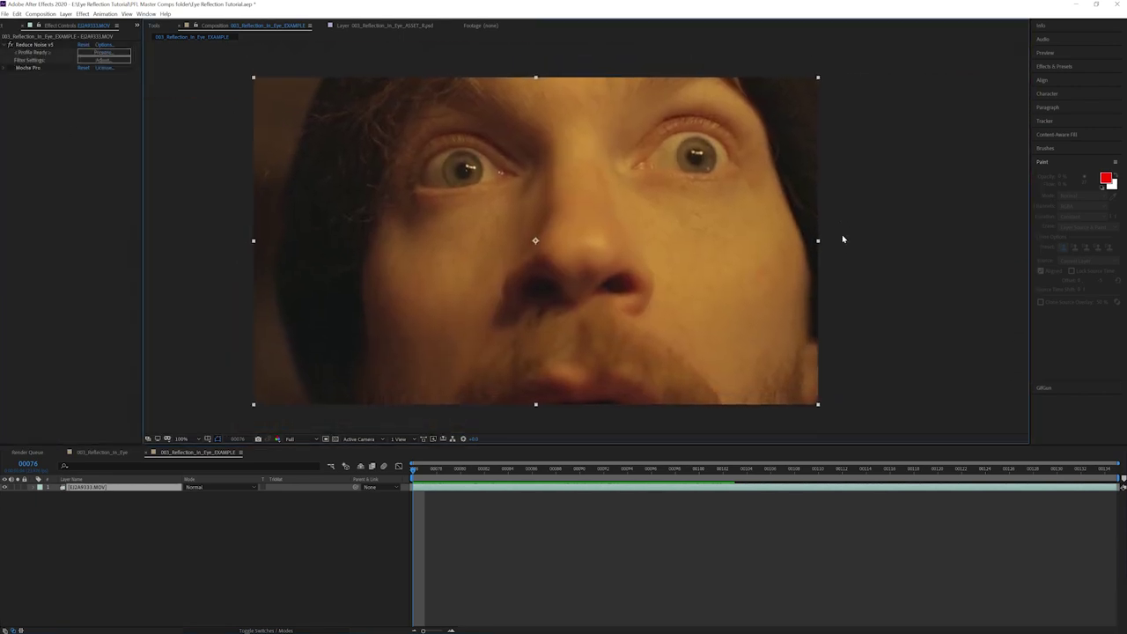
Step: Select the footage's Mocha Pro effect and review the finished 003_Reflection_In_Eye composition
{"action": "left_click", "coordinate": [28, 68]}
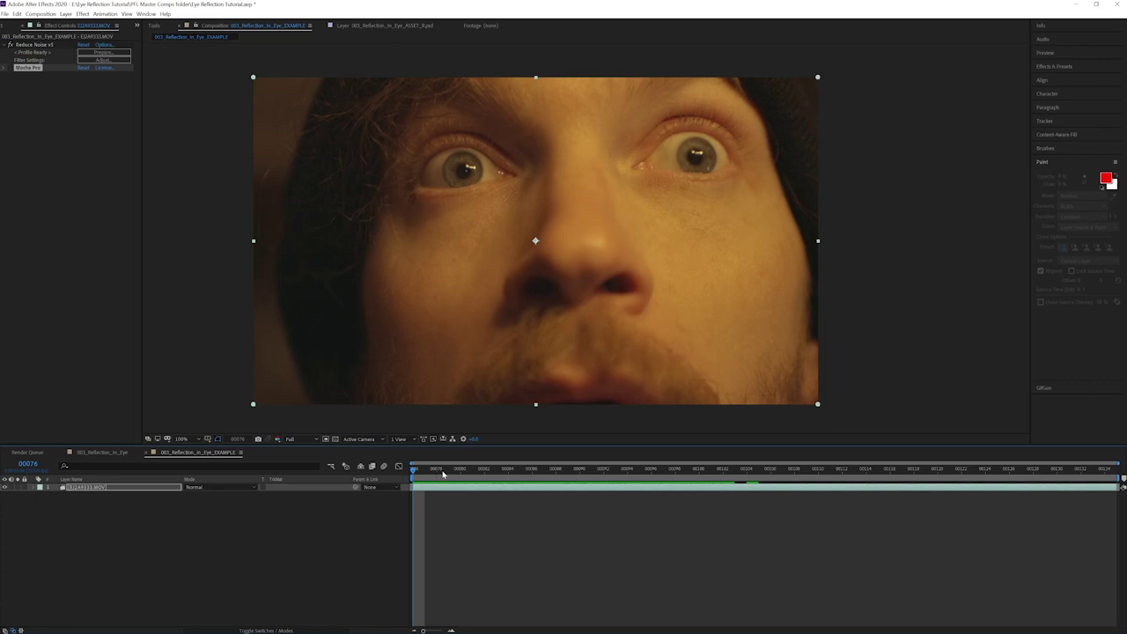
{"action": "left_click_drag", "start_coordinate": [443, 474], "coordinate": [304, 488]}
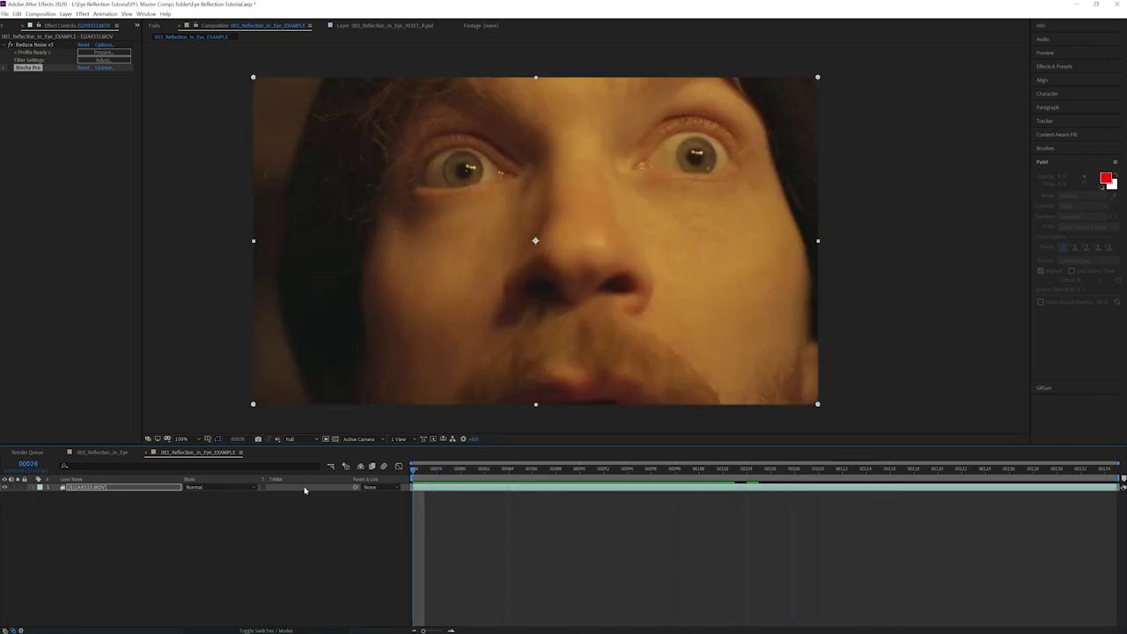
{"action": "left_click", "coordinate": [97, 451]}
{"action": "scroll", "coordinate": [610, 213], "scroll_direction": "down", "scroll_amount": 1}
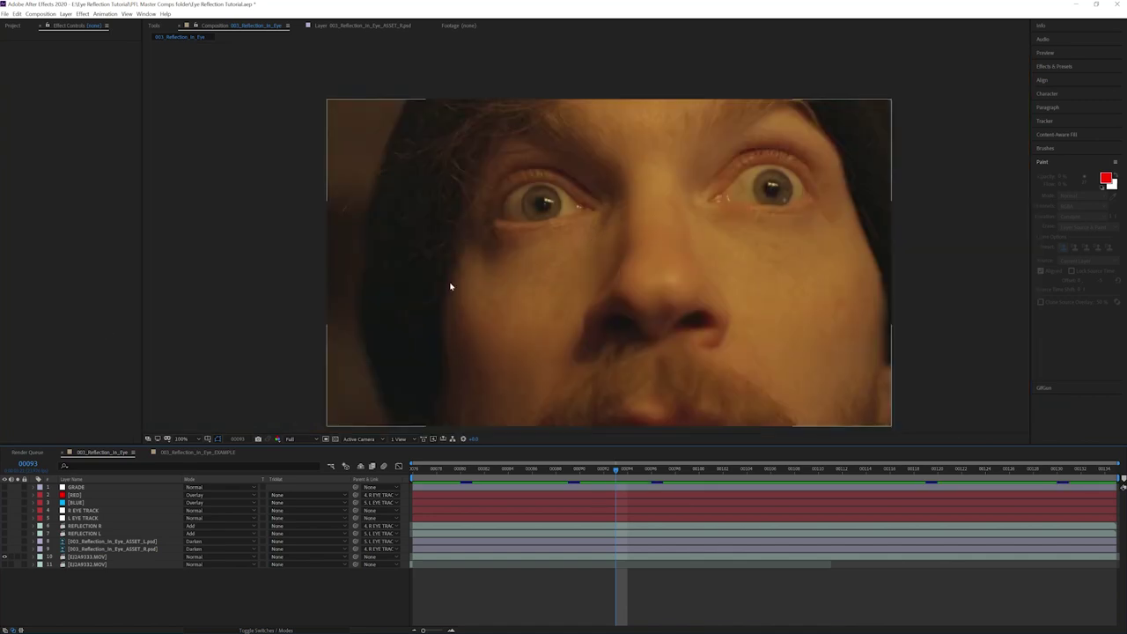
{"action": "left_click_drag", "start_coordinate": [644, 270], "coordinate": [629, 254]}
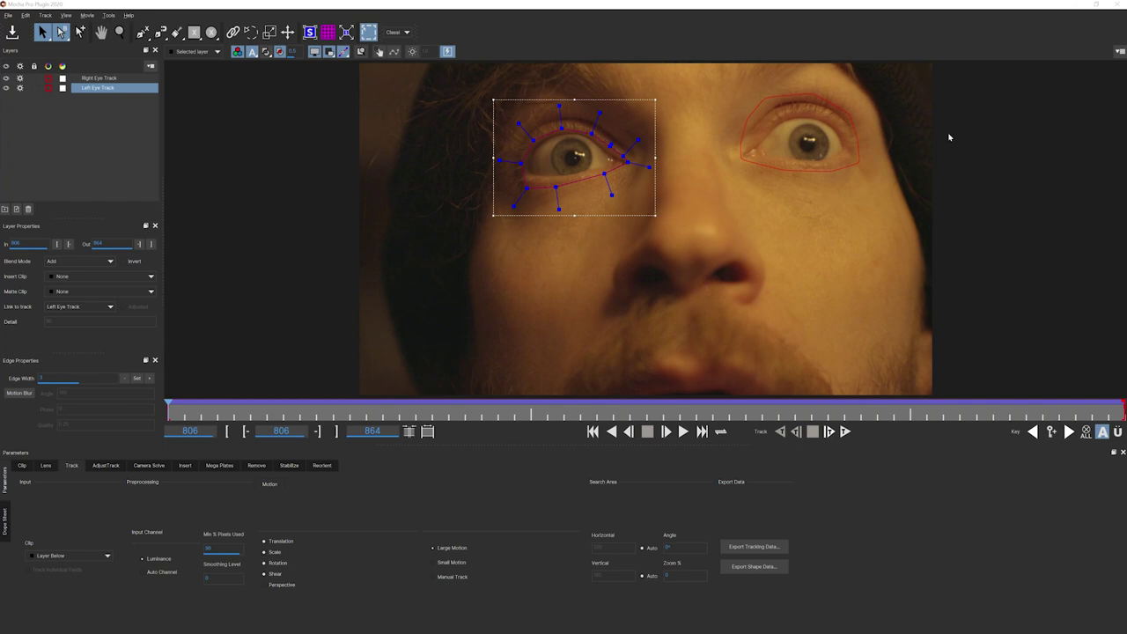
Step: In Mocha Pro, copy the Left Eye Track tracking data to the clipboard in After Effects corner pin format, and close Mocha with the changes saved
{"action": "left_click", "coordinate": [95, 79]}
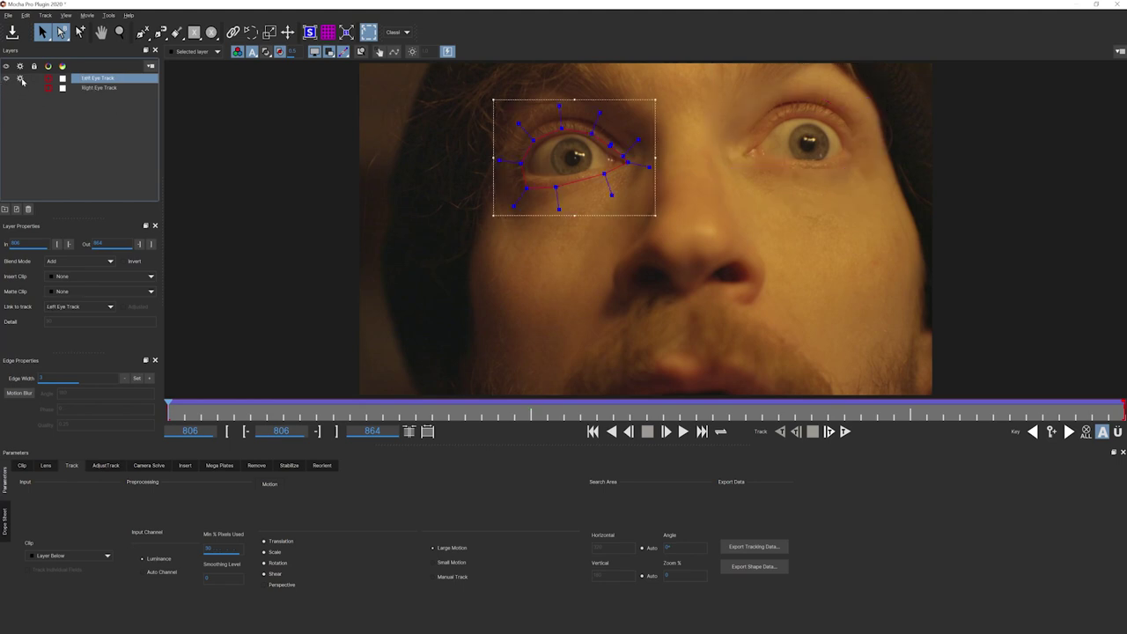
{"action": "left_click", "coordinate": [754, 547]}
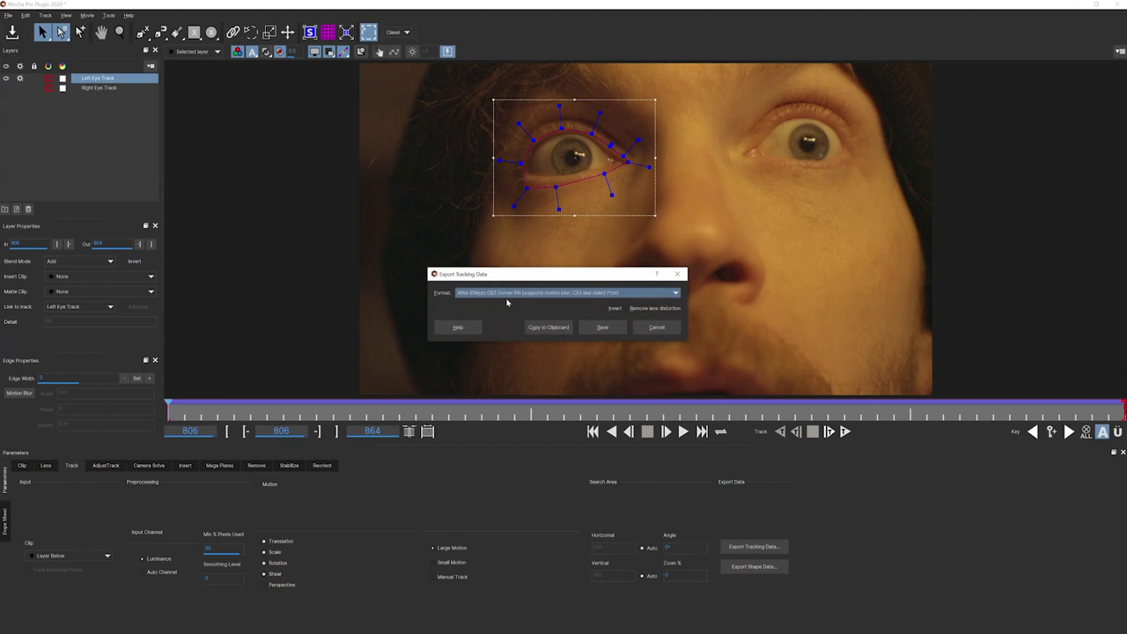
{"action": "left_click", "coordinate": [549, 327]}
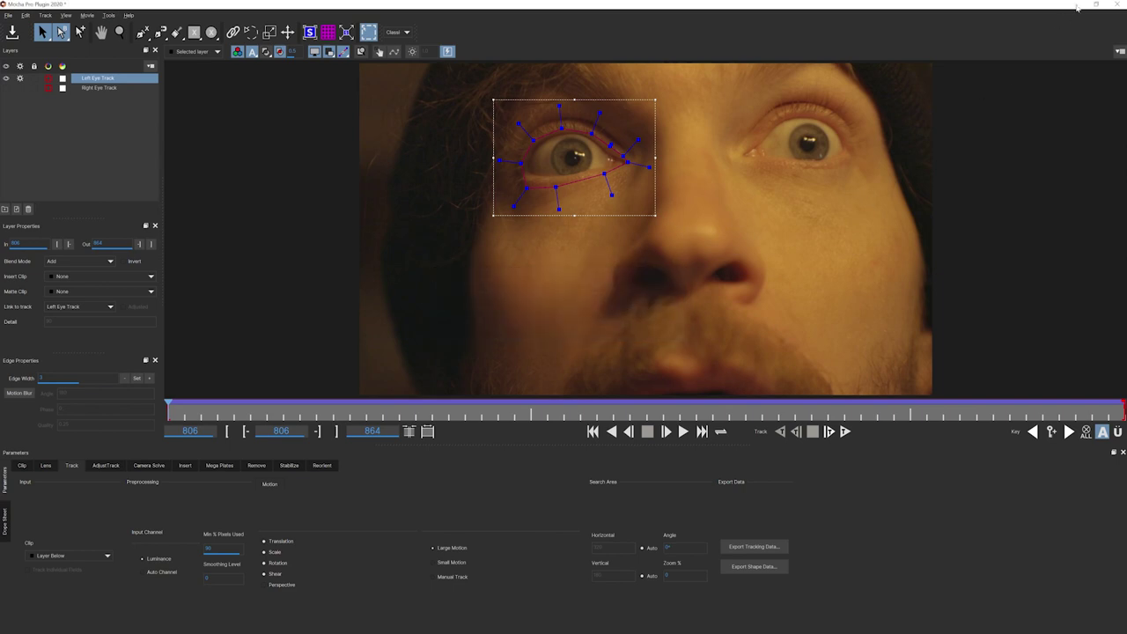
{"action": "left_click", "coordinate": [1116, 7]}
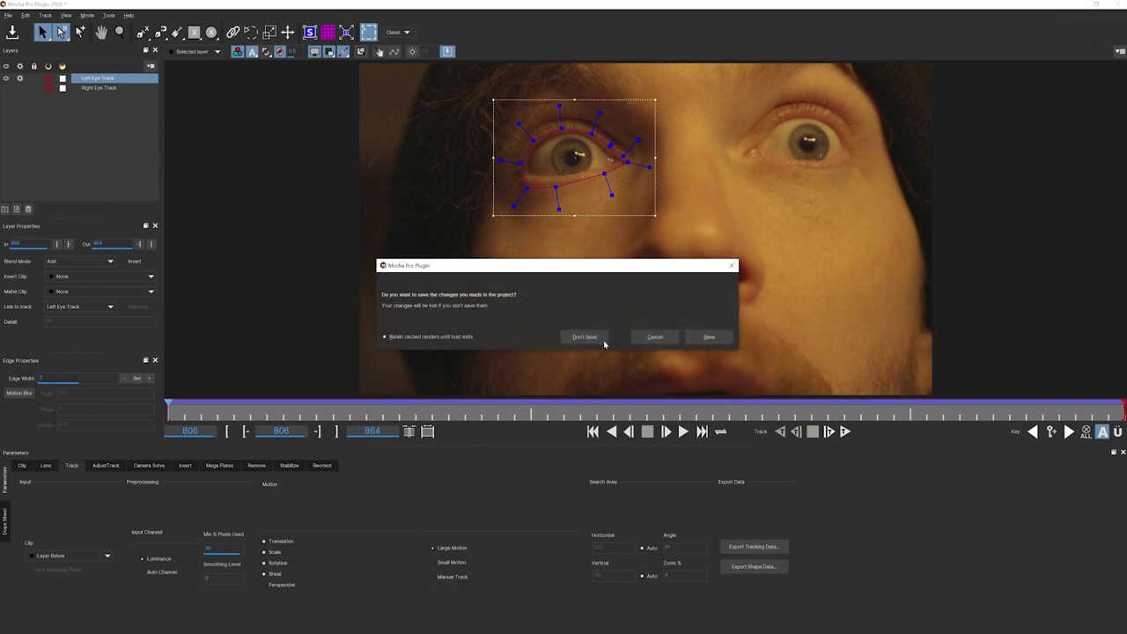
{"action": "left_click", "coordinate": [709, 337]}
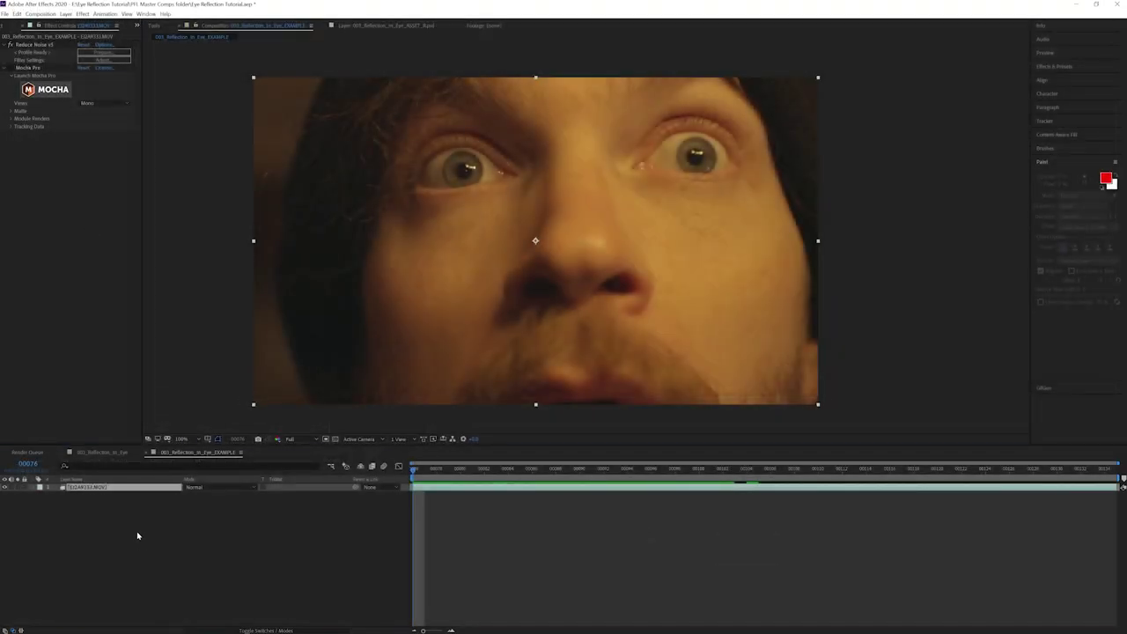
Step: Create a null object in the 003_Reflection_In_Eye_EXAMPLE composition and paste the copied tracking data onto it
{"action": "right_click", "coordinate": [138, 531]}
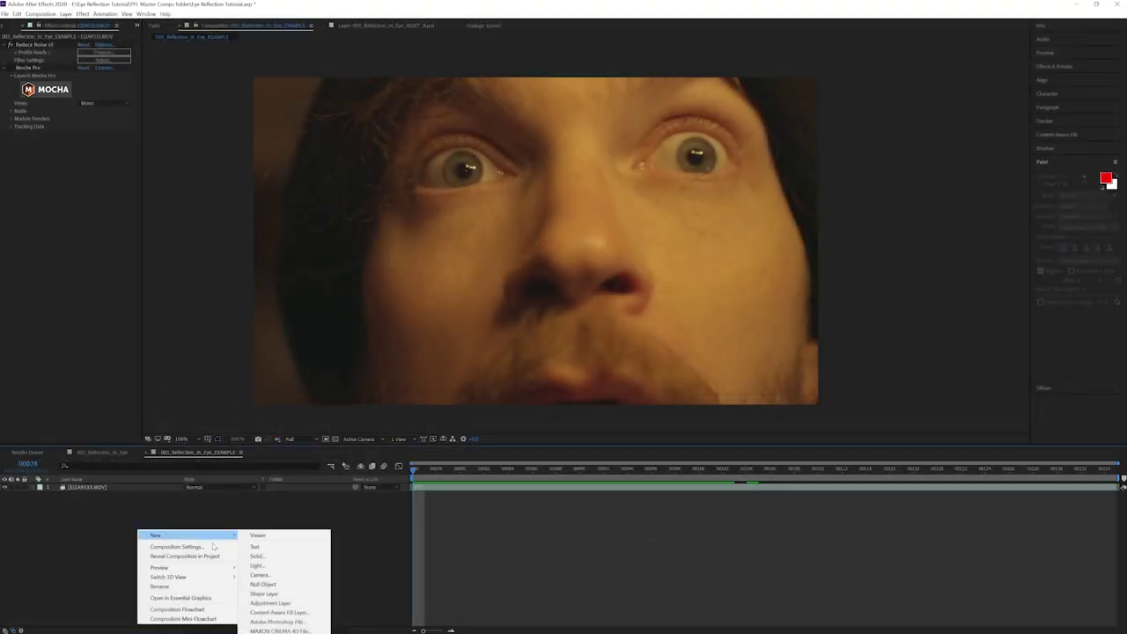
{"action": "left_click", "coordinate": [262, 584]}
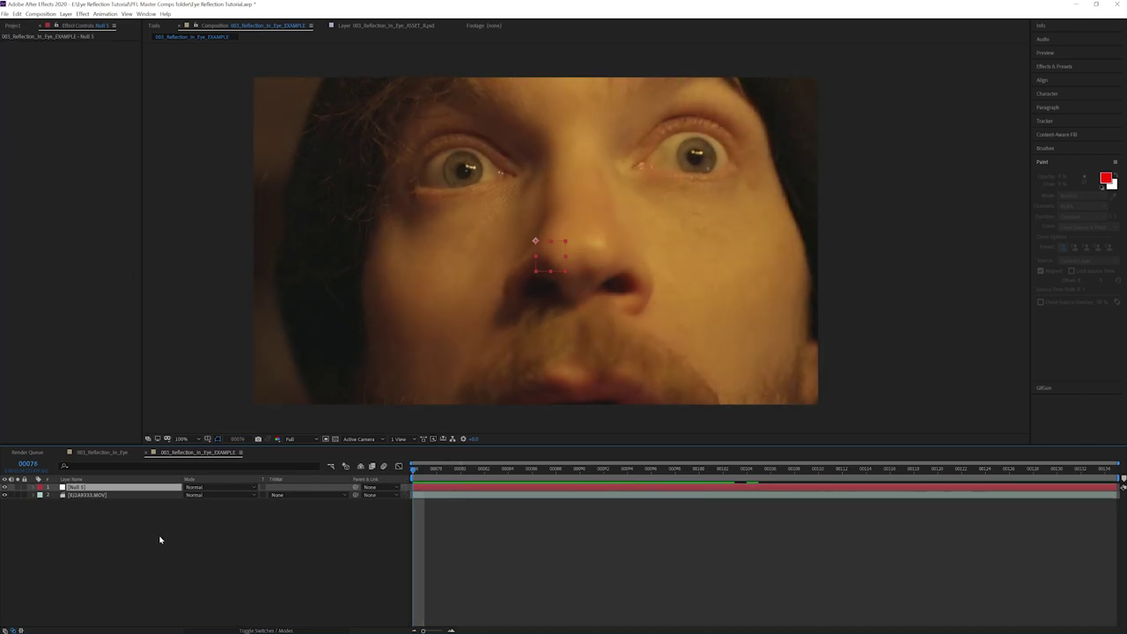
{"action": "key", "text": "ctrl+v"}
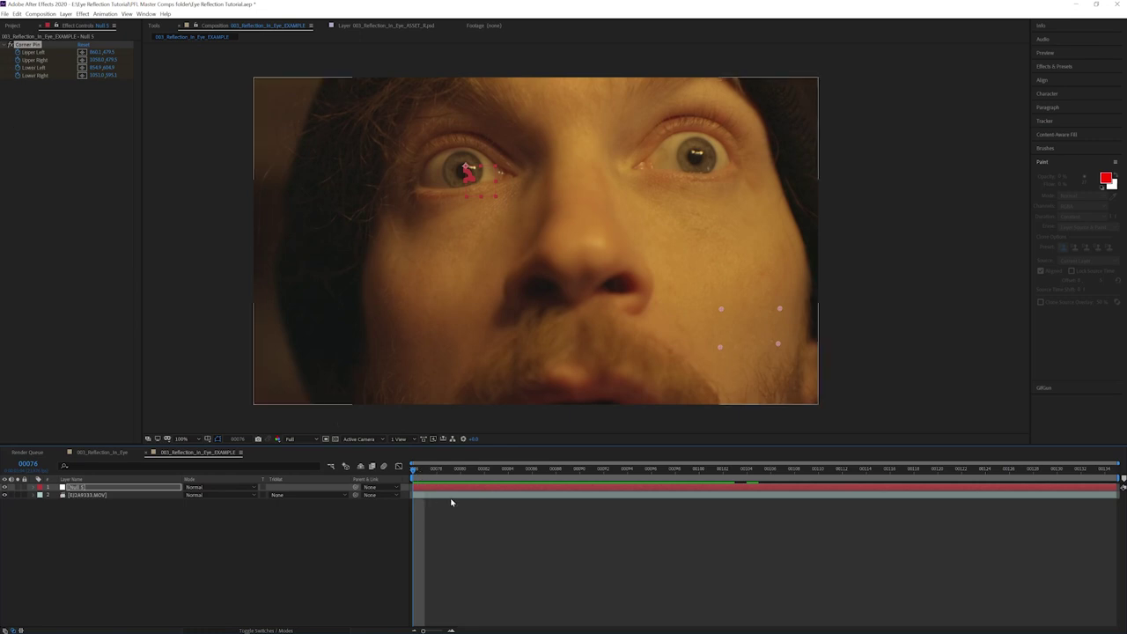
Step: Reveal the null's pasted keyframes and play back the shot to check how it tracks the eye
{"action": "key", "text": "u"}
{"action": "key", "text": "space"}
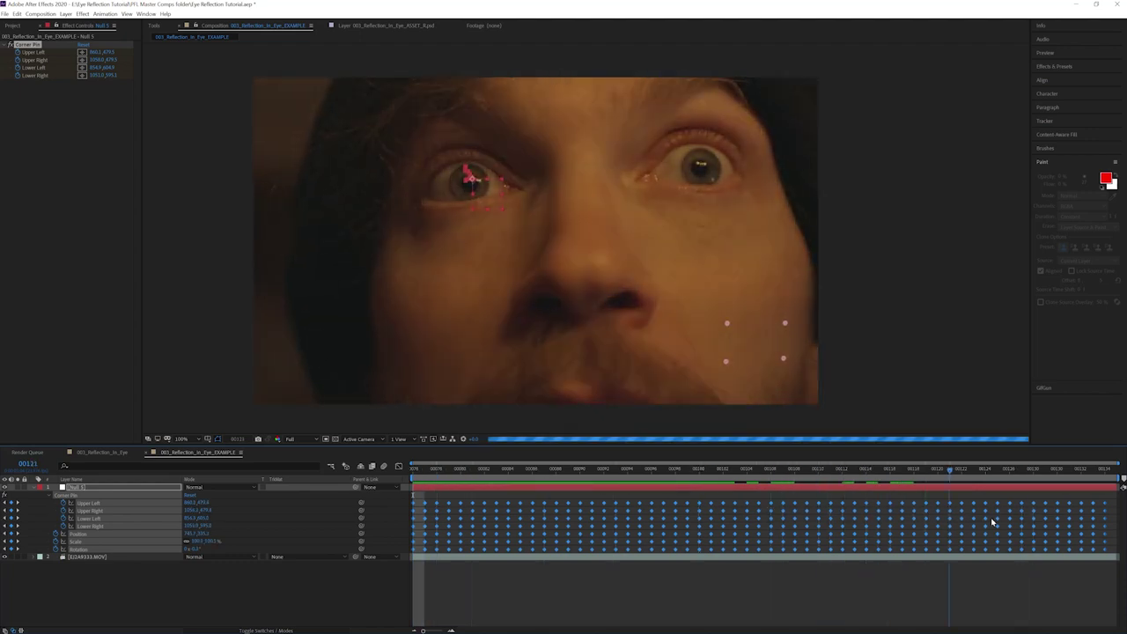
{"action": "key", "text": "space"}
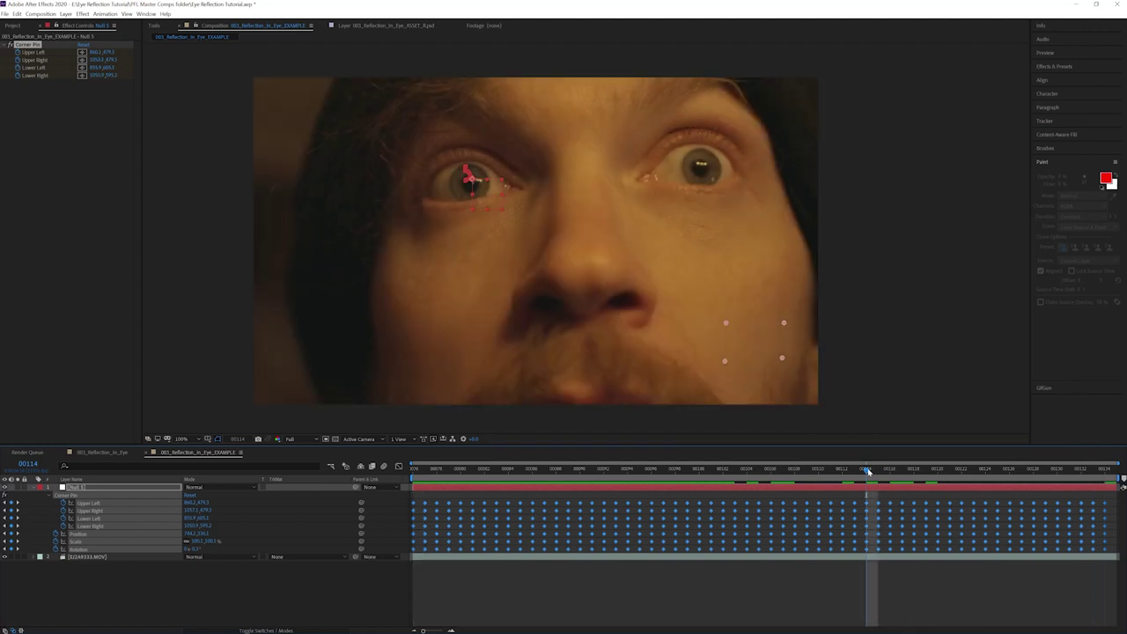
{"action": "key", "text": "Home"}
{"action": "left_click", "coordinate": [33, 489]}
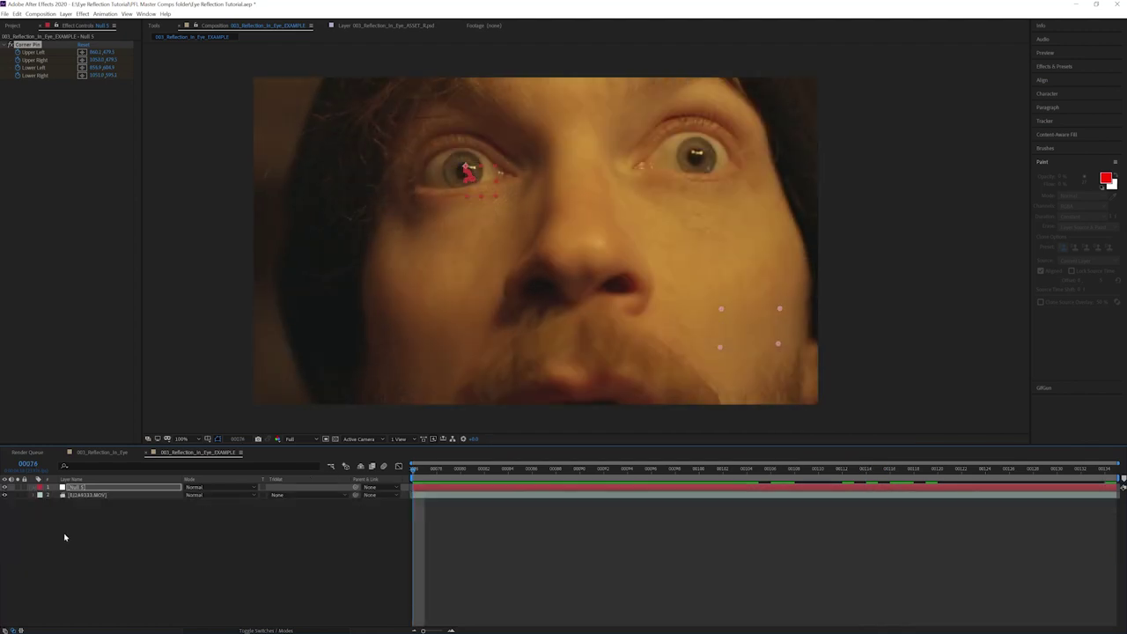
{"action": "left_click", "coordinate": [110, 552]}
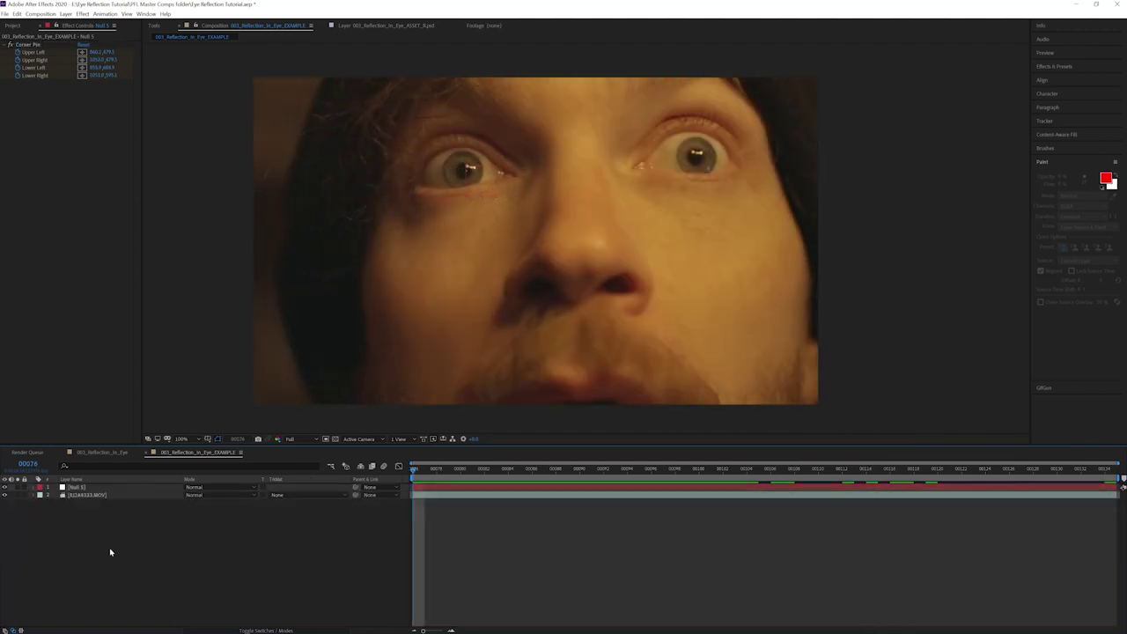
{"action": "left_click", "coordinate": [82, 488]}
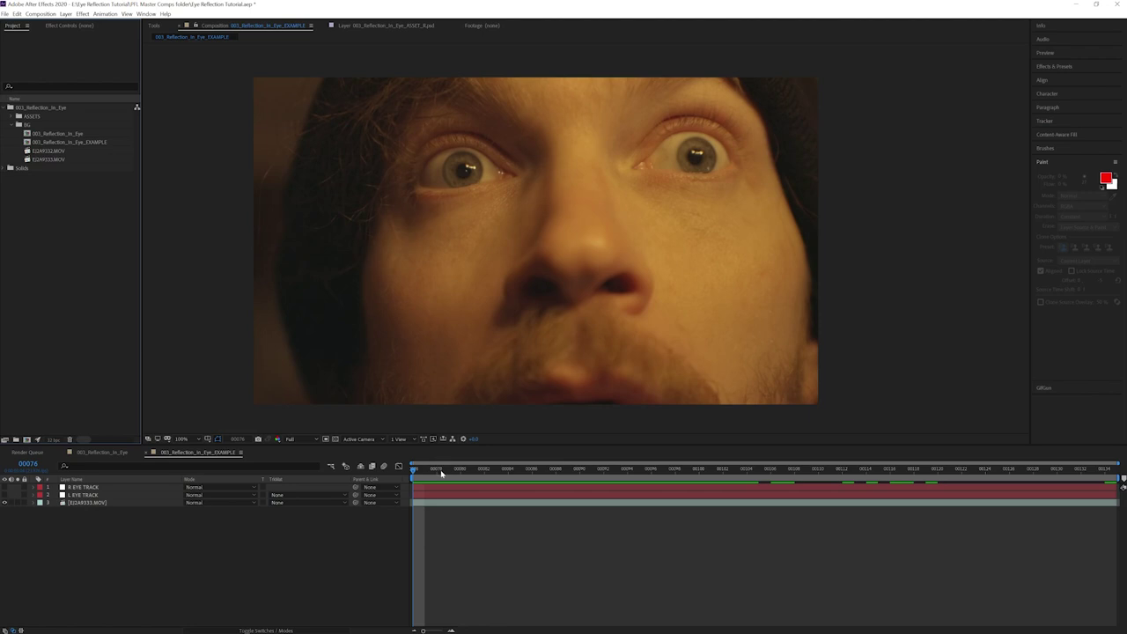
Step: Add V5.mov from the ASSETS folder to the composition, between the L EYE TRACK null and the face footage
{"action": "left_click", "coordinate": [417, 473]}
{"action": "key", "text": "space"}
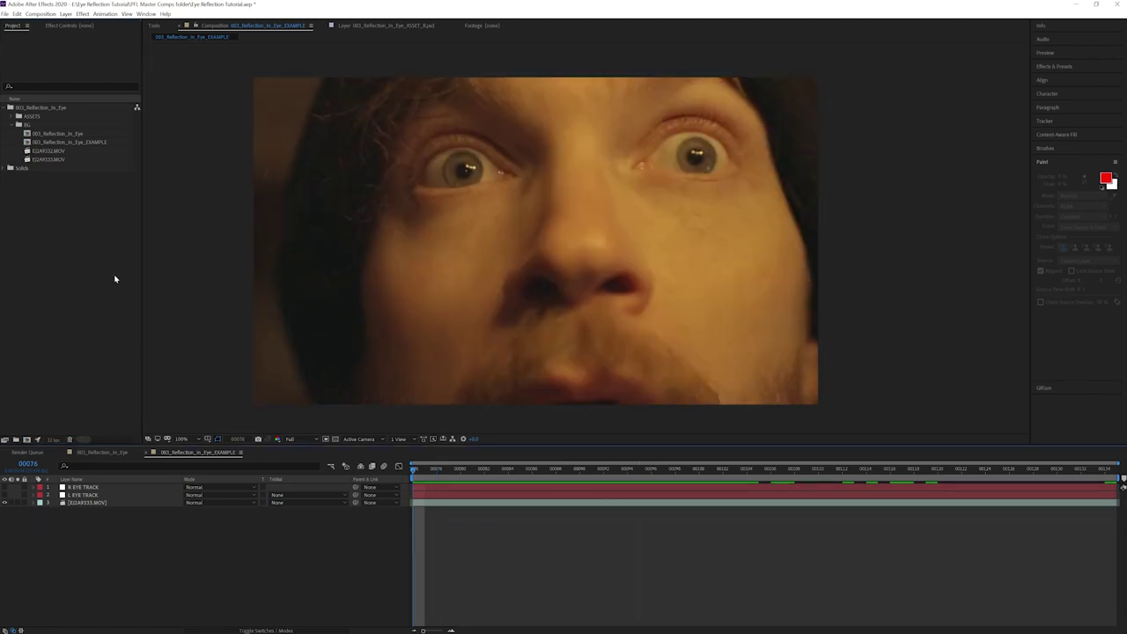
{"action": "left_click", "coordinate": [61, 234]}
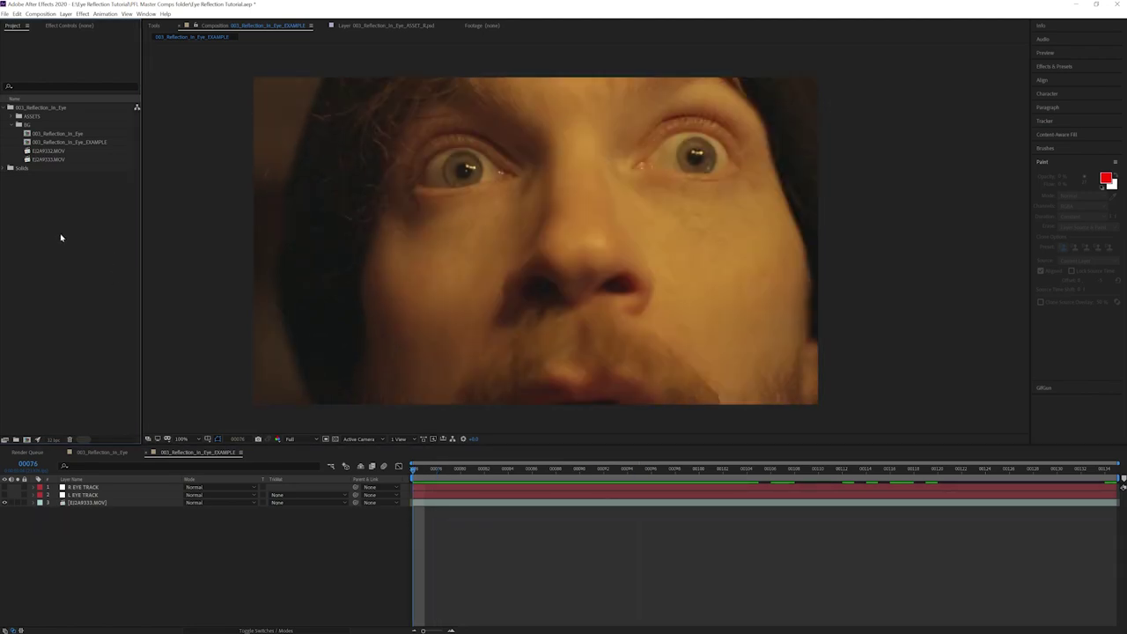
{"action": "left_click", "coordinate": [12, 116]}
{"action": "left_click", "coordinate": [42, 141]}
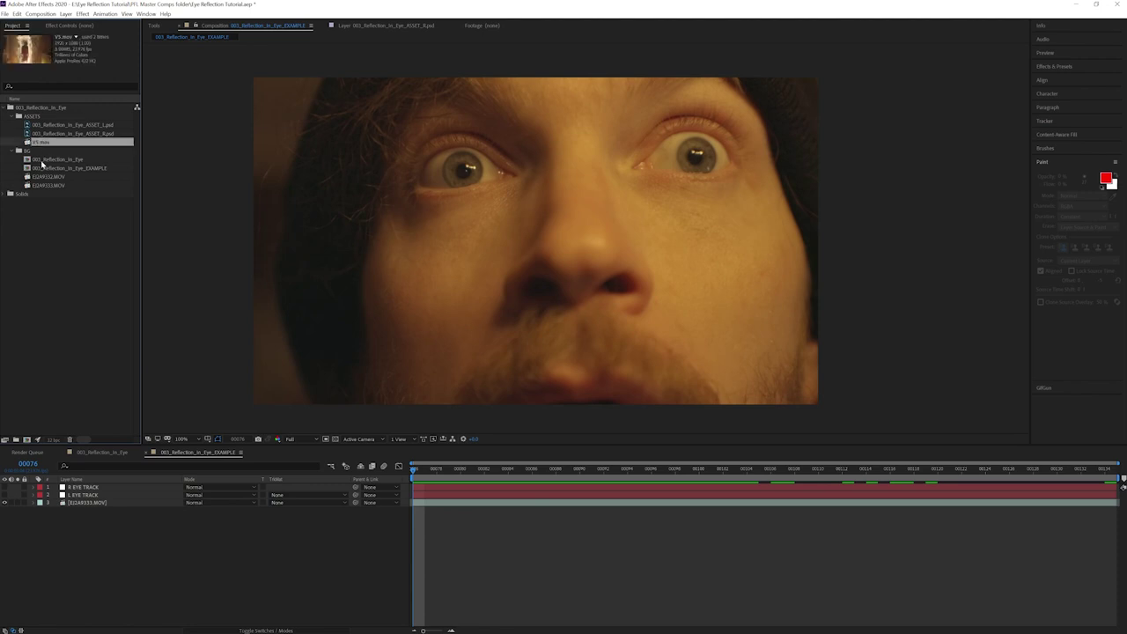
{"action": "mouse_move", "coordinate": [41, 147]}
{"action": "left_mouse_down"}
{"action": "mouse_move", "coordinate": [150, 264]}
{"action": "mouse_move", "coordinate": [93, 502]}
{"action": "left_mouse_up"}
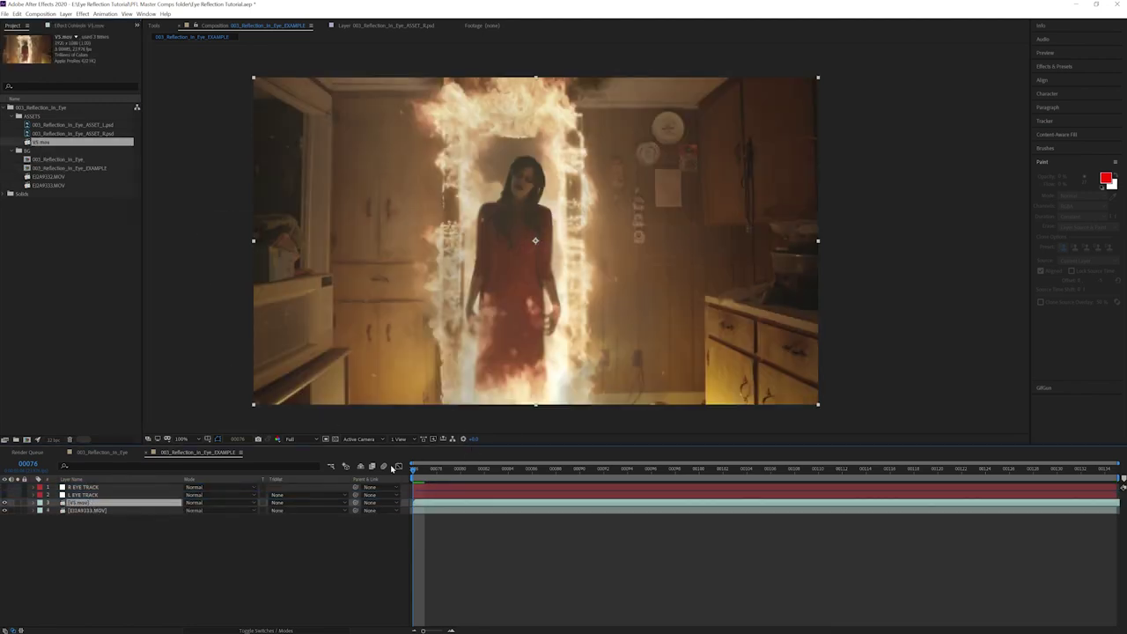
Step: Move the playhead to frame 85 and examine the burning doorway footage up close
{"action": "left_click_drag", "start_coordinate": [418, 473], "coordinate": [520, 473]}
{"action": "scroll", "coordinate": [620, 229], "scroll_direction": "up", "scroll_amount": 2}
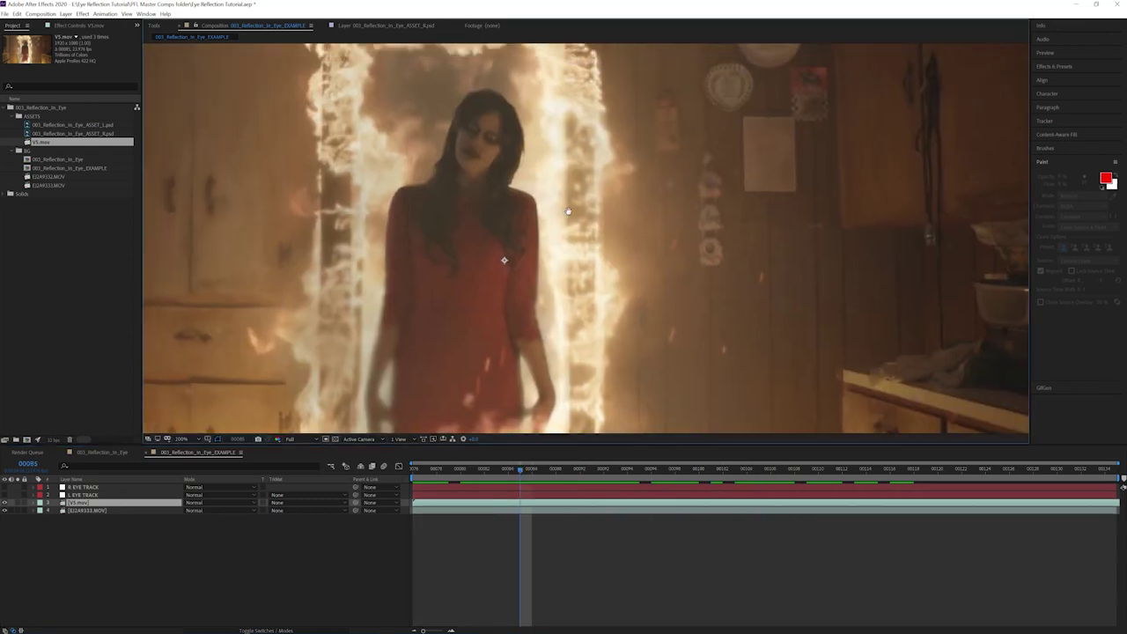
{"action": "scroll", "coordinate": [621, 228], "scroll_direction": "down", "scroll_amount": 2}
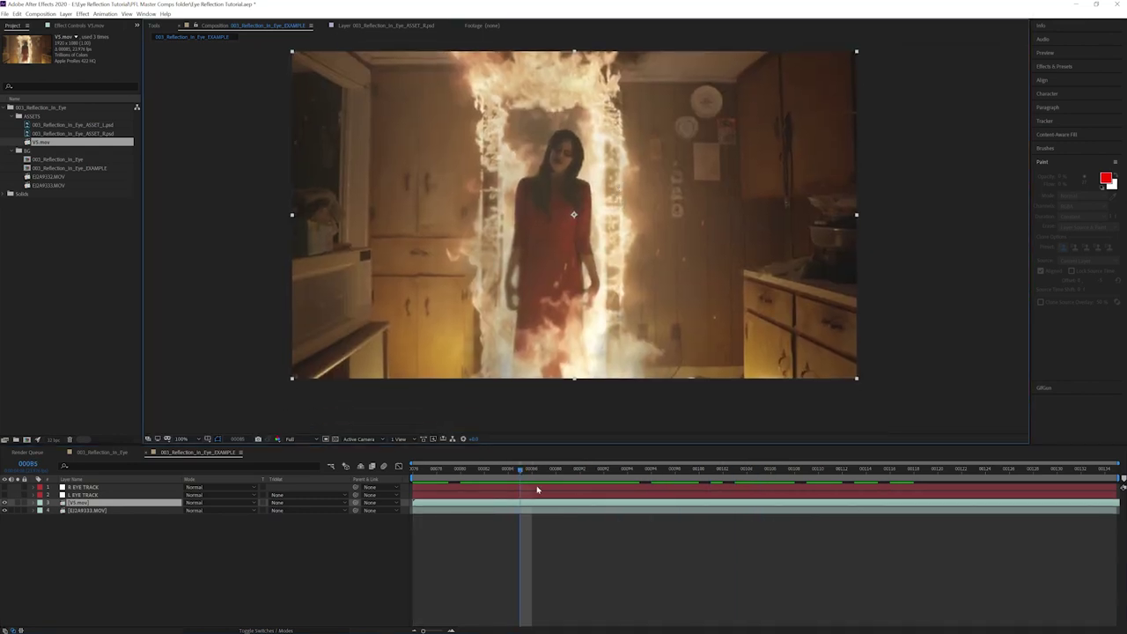
Step: Return the playhead to frame 76 and scale the V5.mov layer to 20%
{"action": "left_click_drag", "start_coordinate": [523, 473], "coordinate": [418, 470]}
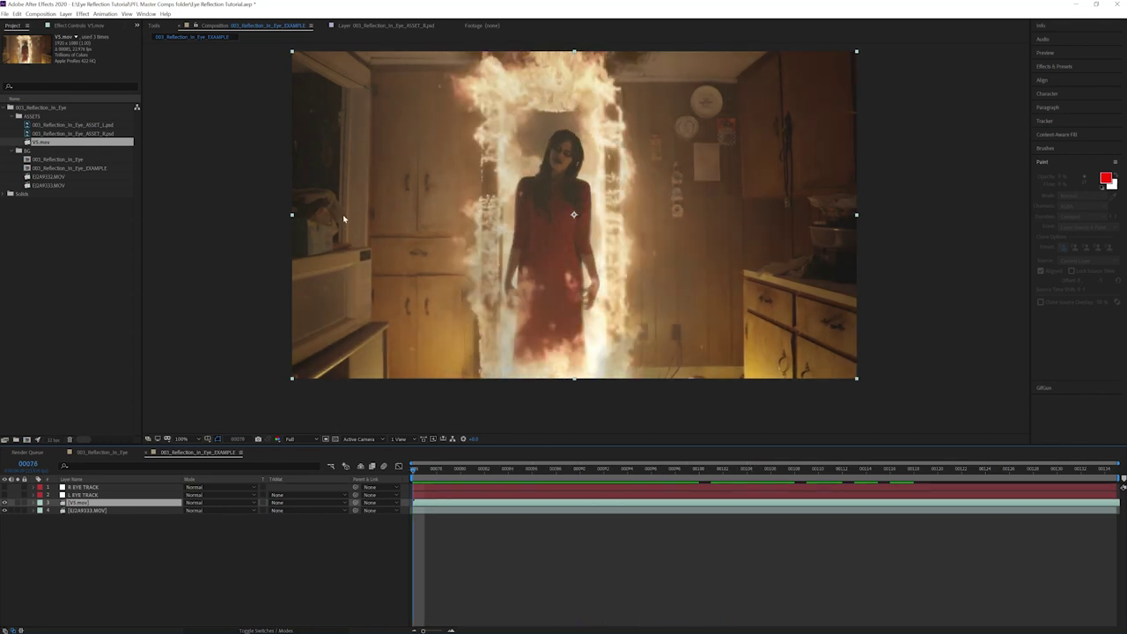
{"action": "key", "text": "s"}
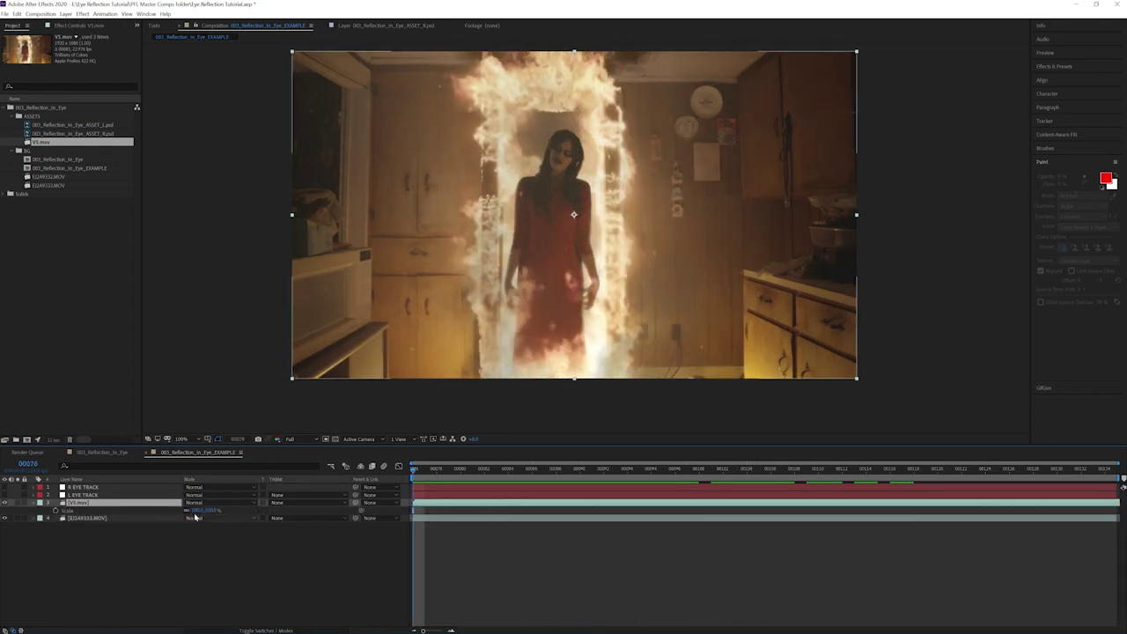
{"action": "left_click", "coordinate": [197, 510]}
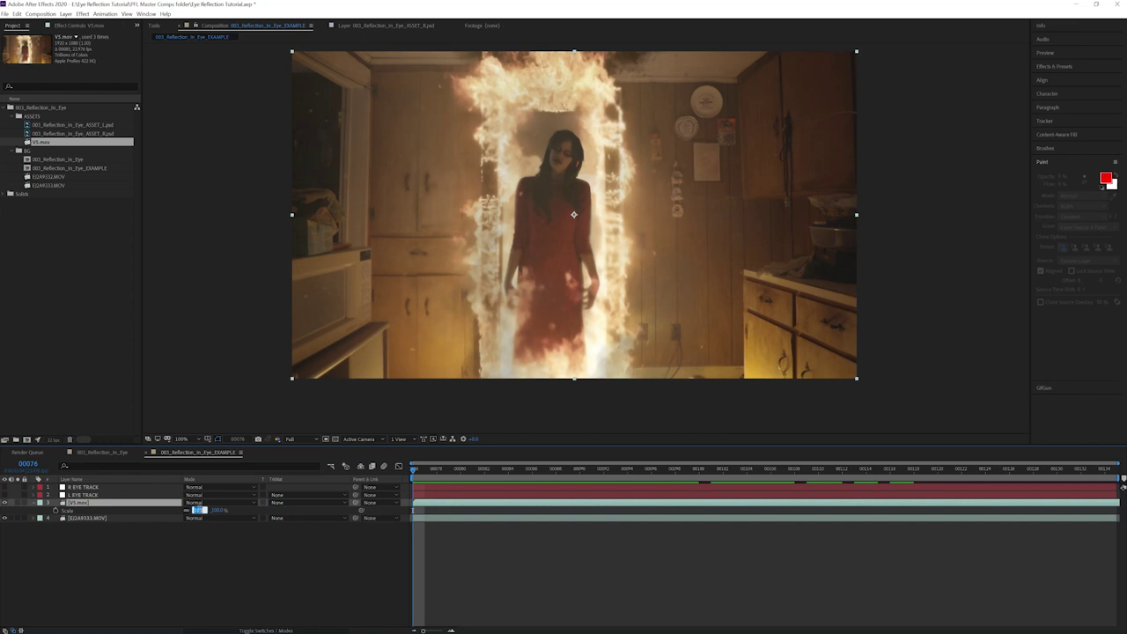
{"action": "type", "text": "20"}
{"action": "key", "text": "Return"}
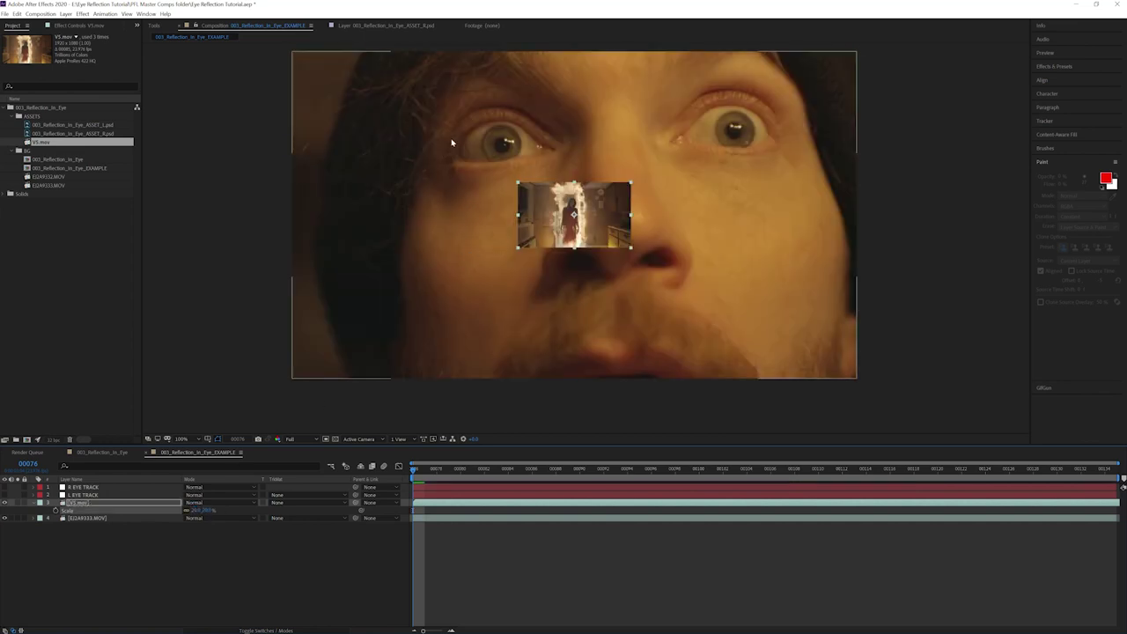
Step: Move the scaled V5.mov layer over the eye beside the actor's dark hair
{"action": "scroll", "coordinate": [451, 142], "scroll_direction": "up", "scroll_amount": 1}
{"action": "left_click_drag", "start_coordinate": [490, 166], "coordinate": [567, 258]}
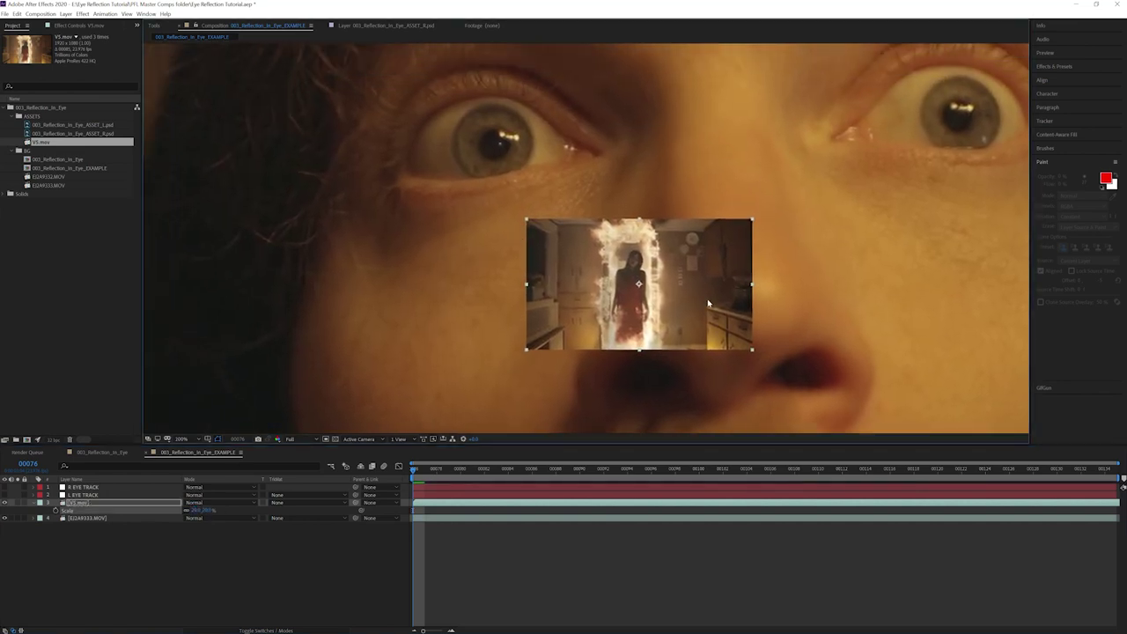
{"action": "left_click_drag", "start_coordinate": [708, 304], "coordinate": [570, 163]}
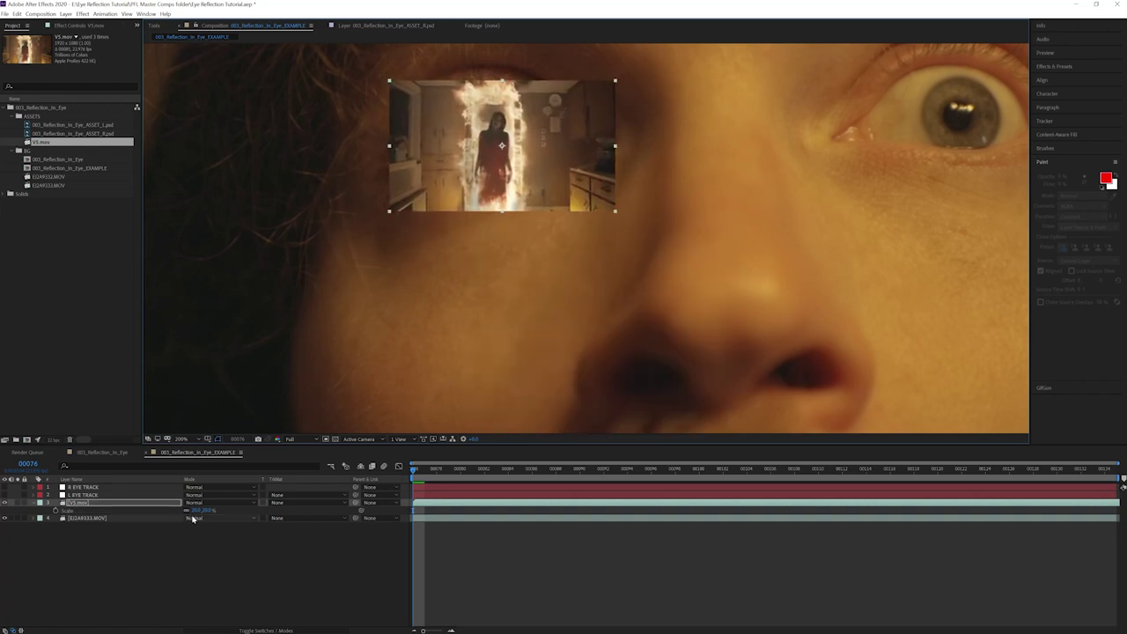
Step: Lower the V5.mov layer's opacity to about half in the 003_Reflection_In_Eye_EXAMPLE composition
{"action": "key", "text": "t"}
{"action": "key", "text": "KP_Enter"}
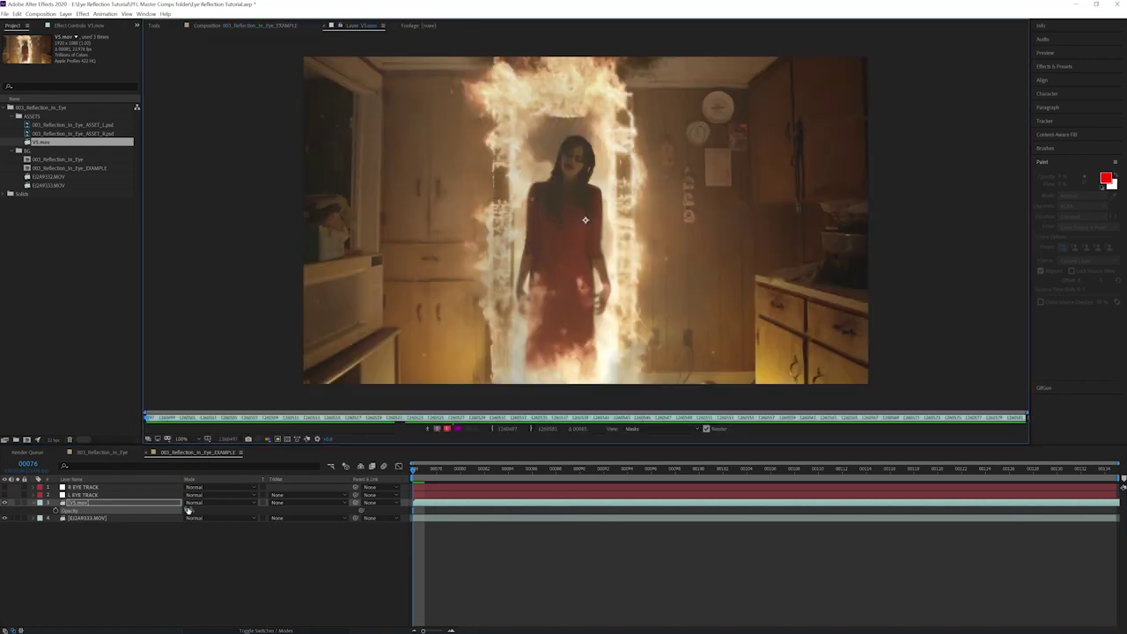
{"action": "left_click", "coordinate": [233, 24]}
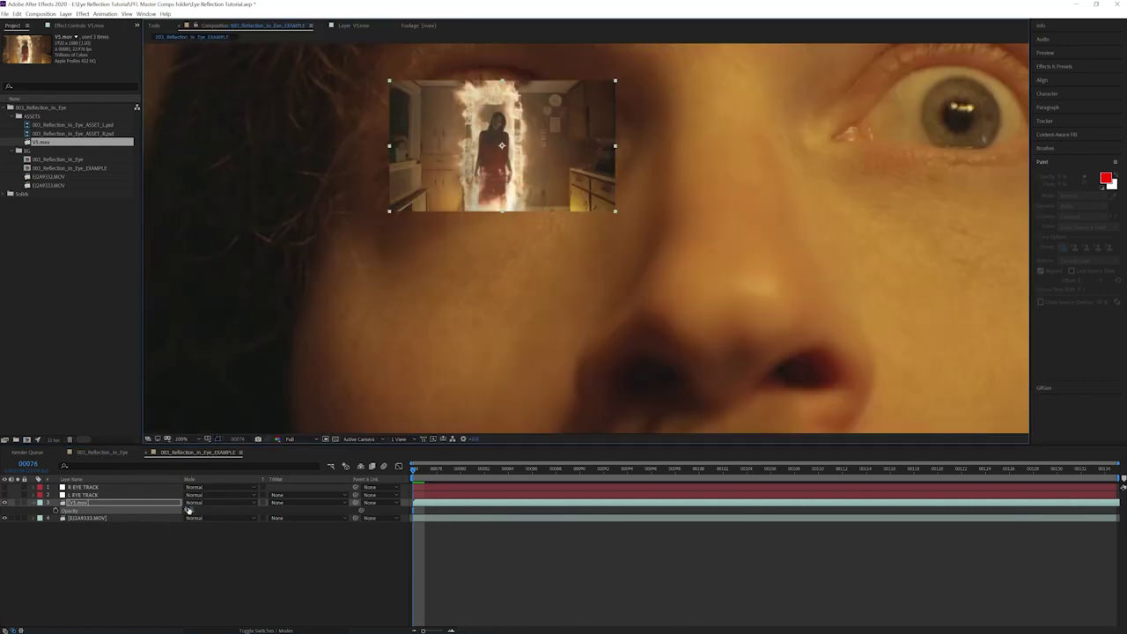
{"action": "left_click", "coordinate": [187, 510]}
{"action": "type", "text": "55"}
{"action": "key", "text": "Return"}
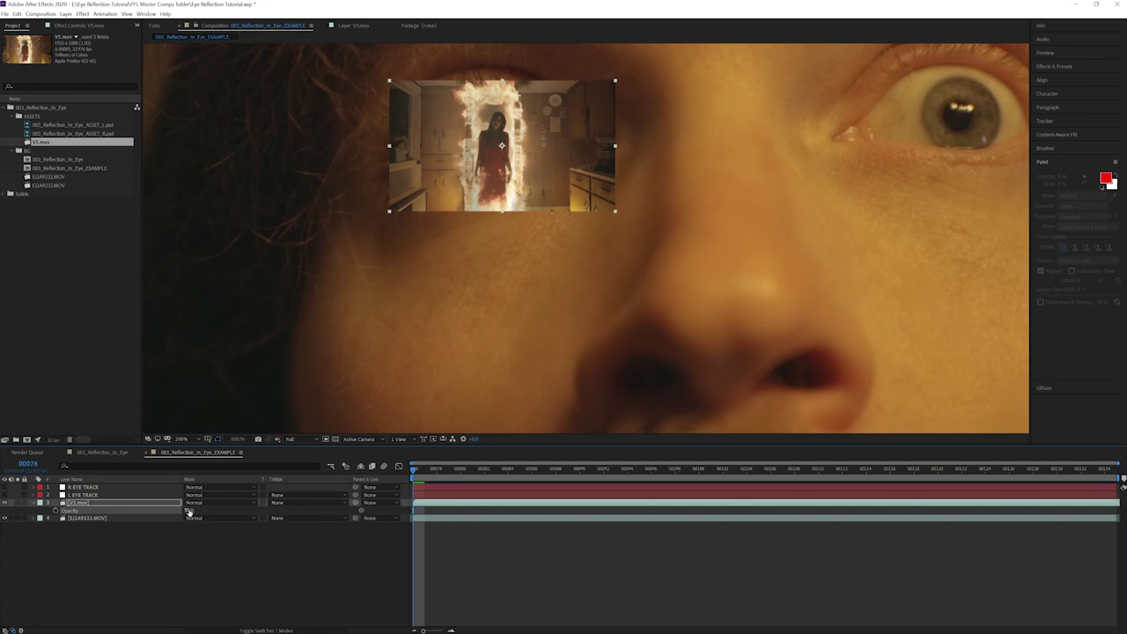
{"action": "left_click", "coordinate": [199, 551]}
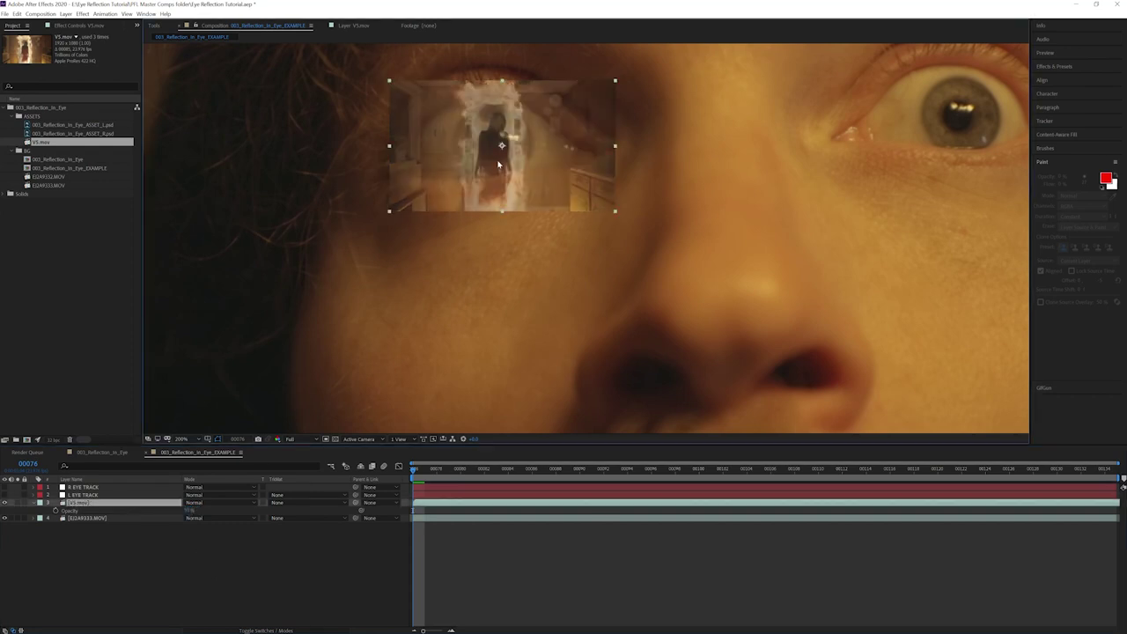
{"action": "key", "text": "t"}
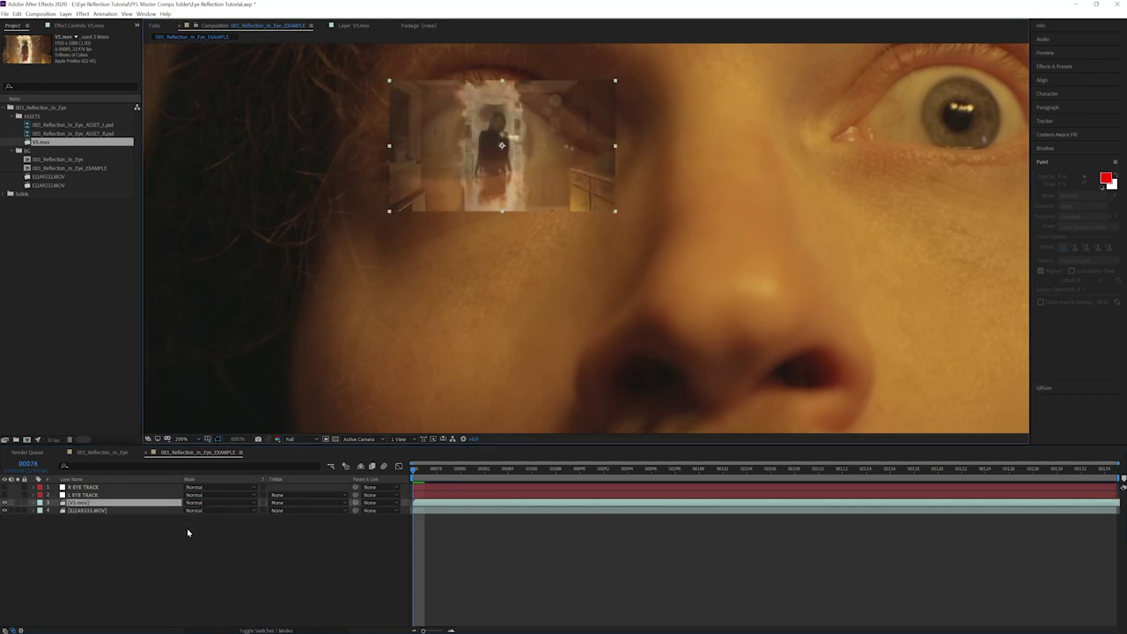
Step: Scale the V5.mov layer down to 10% over the eye
{"action": "key", "text": "s"}
{"action": "left_click", "coordinate": [197, 510]}
{"action": "type", "text": "50"}
{"action": "key", "text": "Return"}
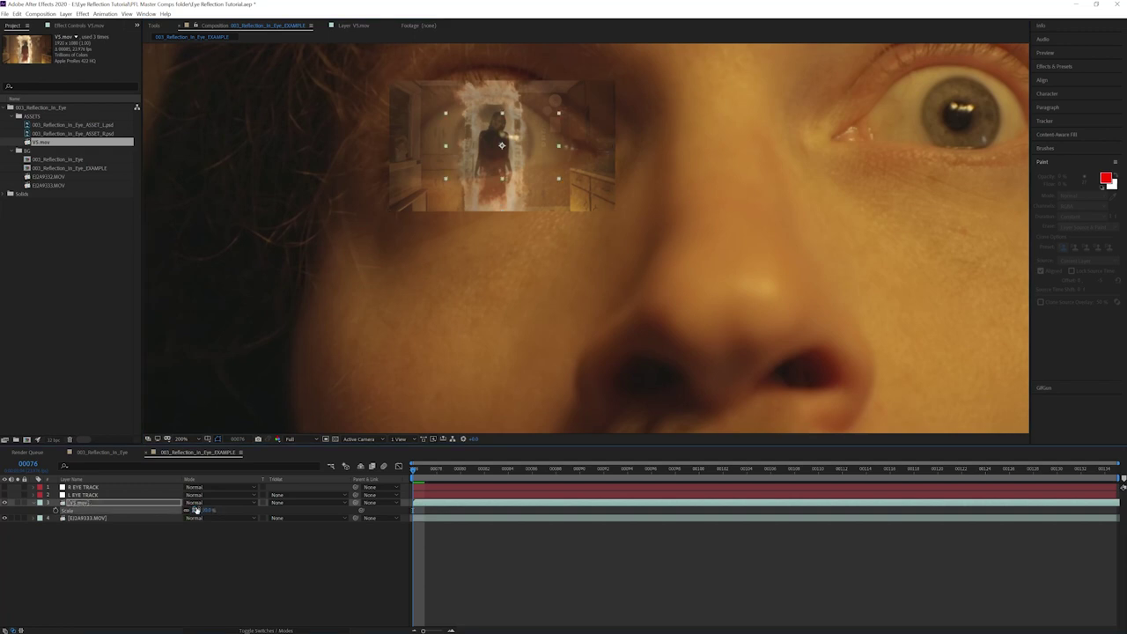
{"action": "left_click_drag", "start_coordinate": [498, 210], "coordinate": [513, 275]}
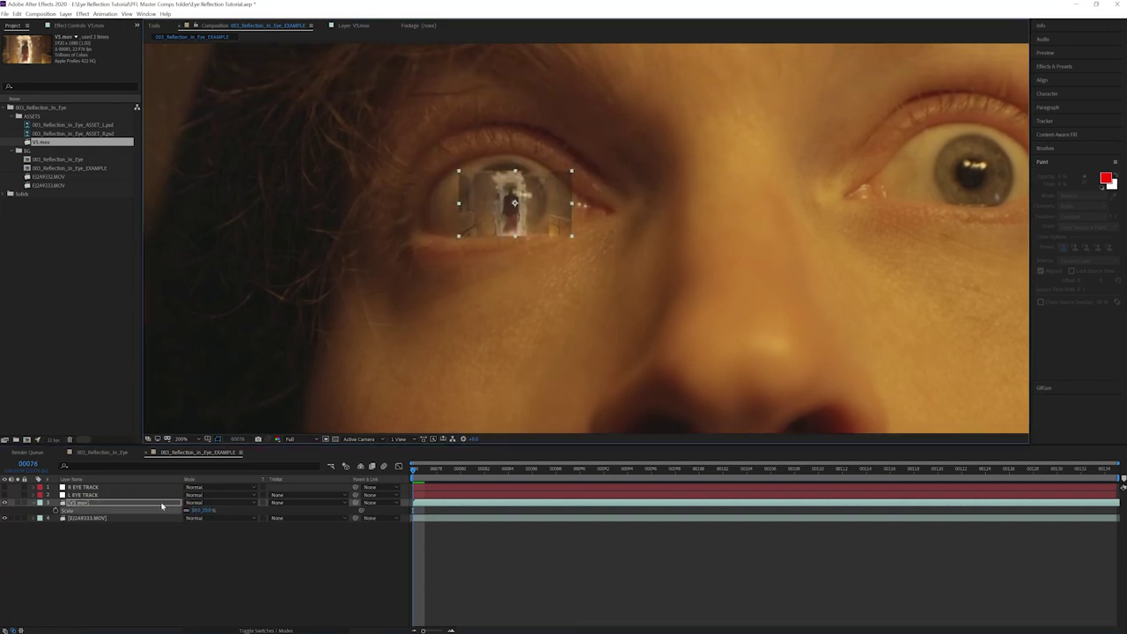
Step: Set V5.mov's opacity to 20% and nudge it so the figure in the doorway sits over the pupil
{"action": "key", "text": "t"}
{"action": "left_click", "coordinate": [190, 511]}
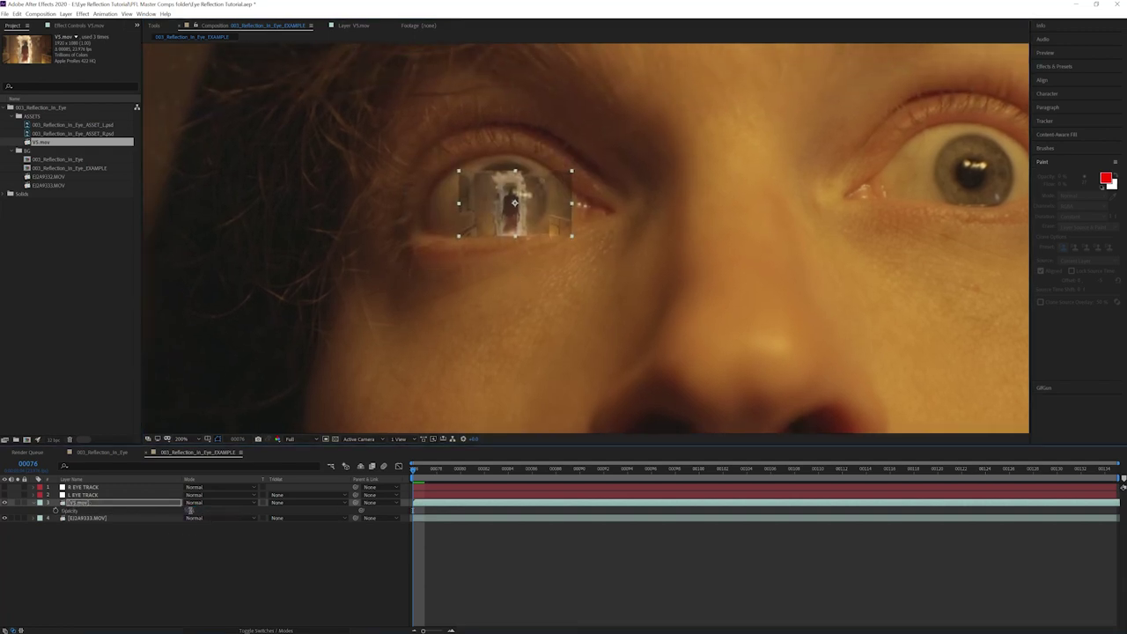
{"action": "type", "text": "10"}
{"action": "key", "text": "Return"}
{"action": "left_click_drag", "start_coordinate": [558, 213], "coordinate": [557, 209]}
{"action": "key", "text": "Up"}
{"action": "key", "text": "Up"}
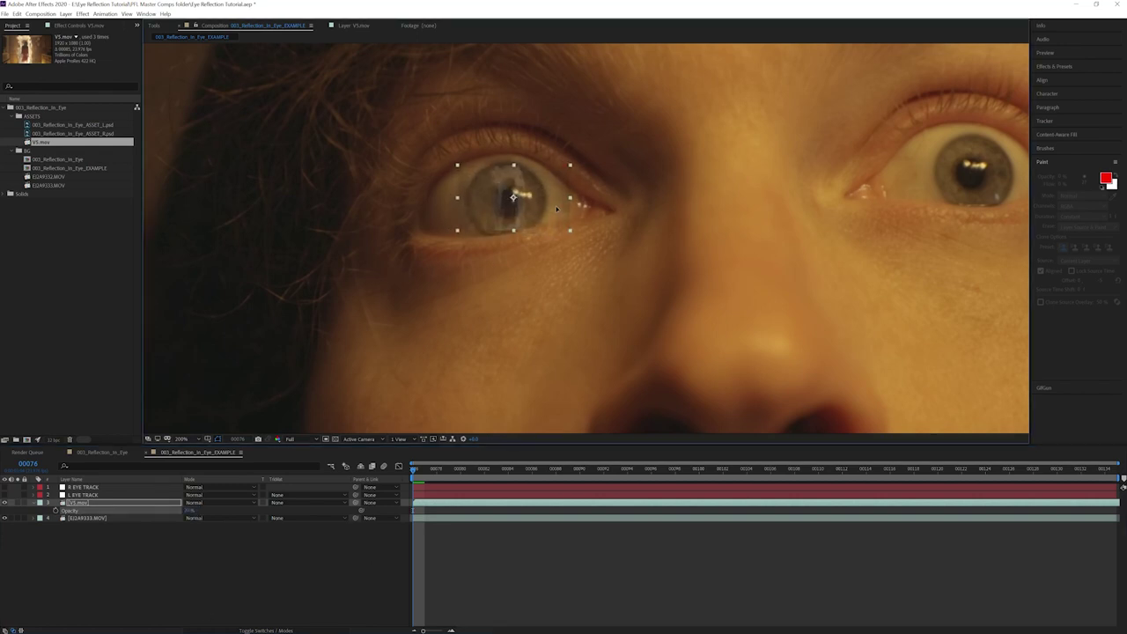
{"action": "key", "text": "Up"}
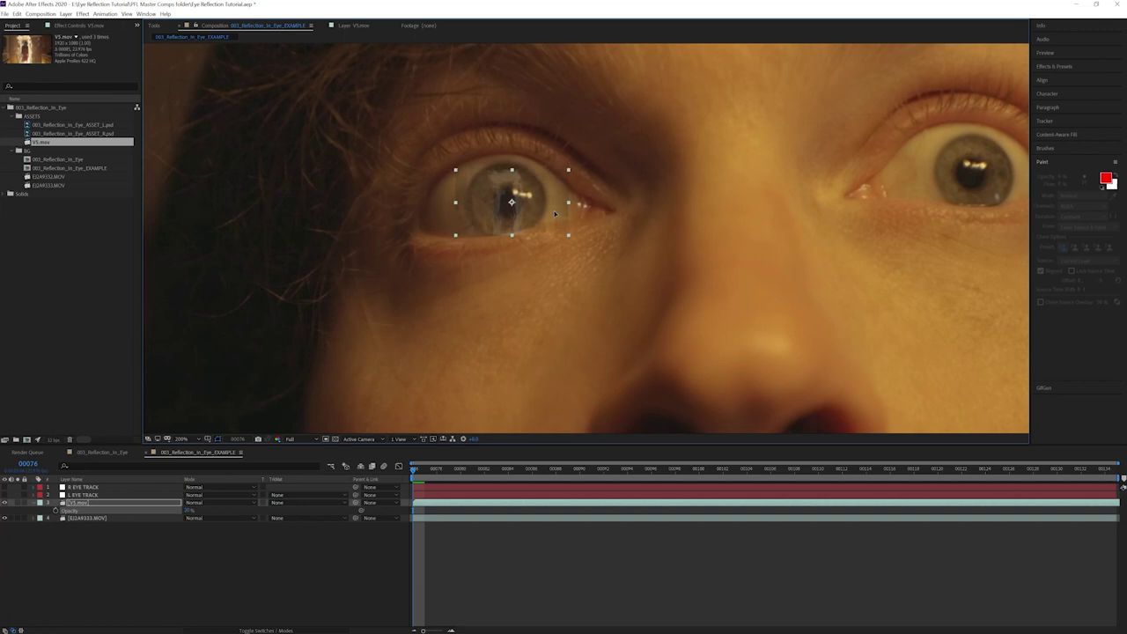
{"action": "scroll", "coordinate": [555, 209], "scroll_direction": "up", "scroll_amount": 2}
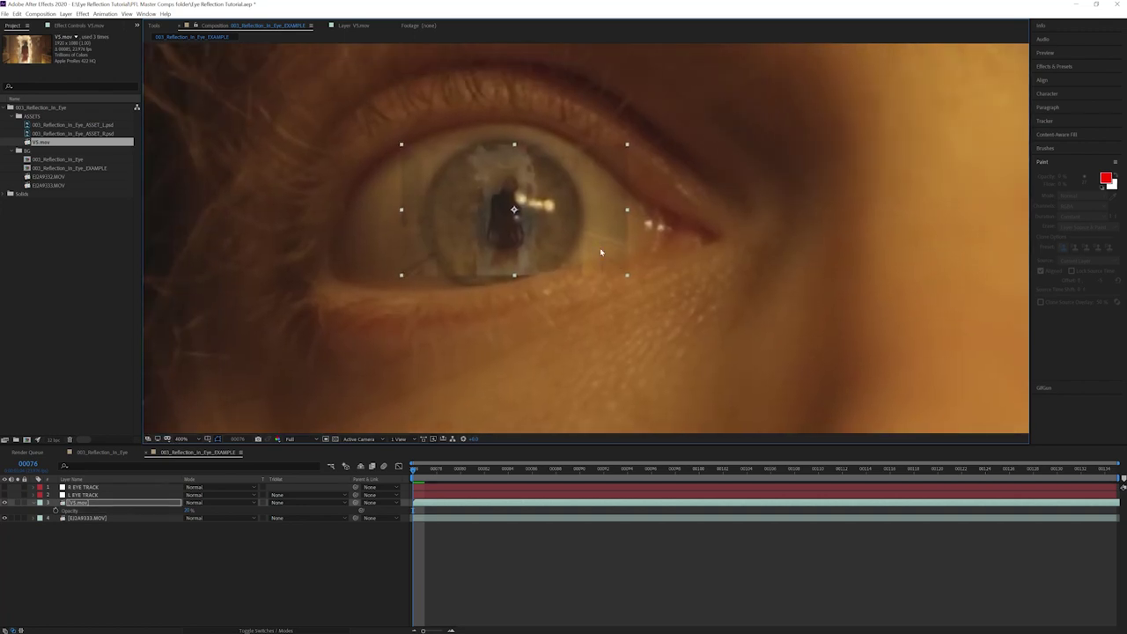
{"action": "left_click_drag", "start_coordinate": [582, 234], "coordinate": [577, 229]}
Step: Enlarge the V5.mov layer to 12% scale so the doorway fills the height of the iris
{"action": "left_click", "coordinate": [196, 511]}
{"action": "type", "text": "120"}
{"action": "key", "text": "Return"}
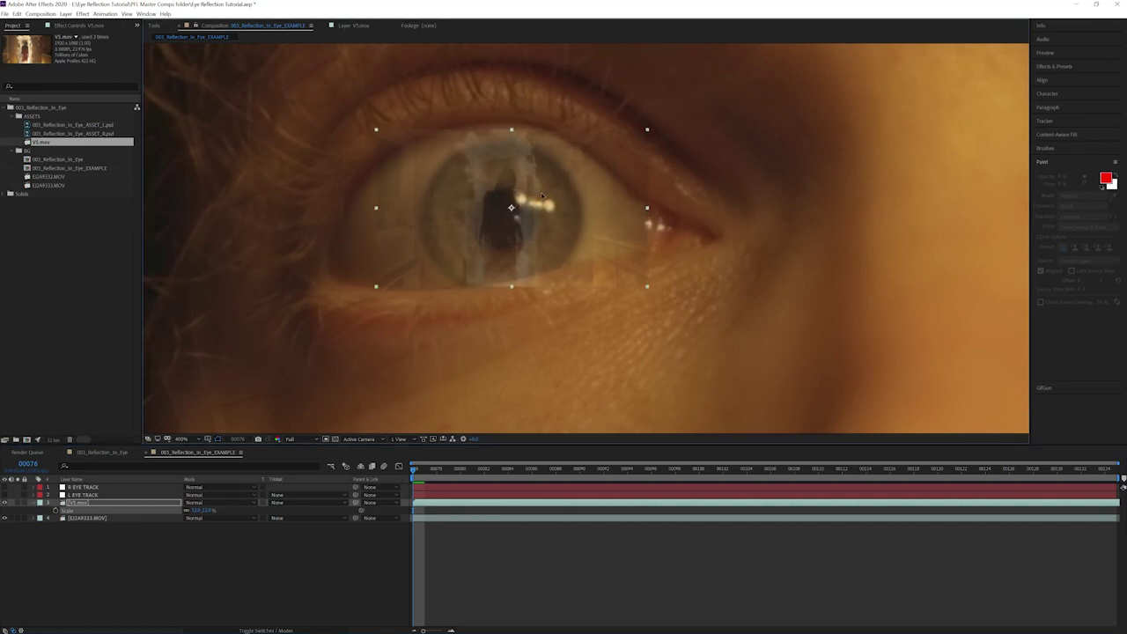
{"action": "left_click", "coordinate": [138, 597]}
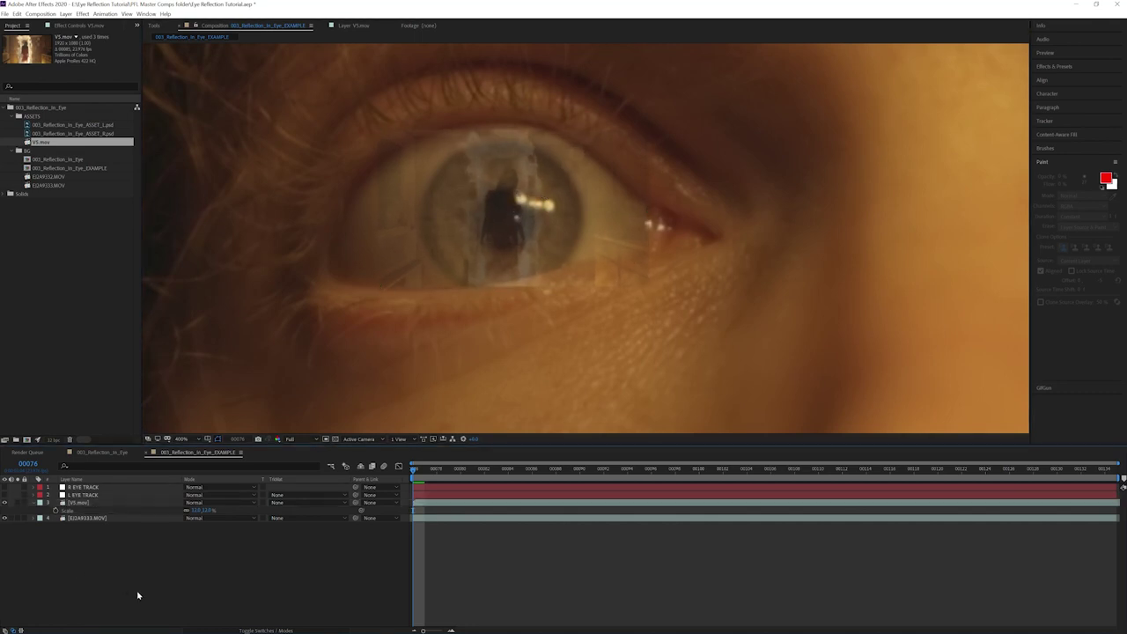
Step: Rename the V5.mov layer to Left Eye Source and save the project
{"action": "left_click", "coordinate": [76, 503]}
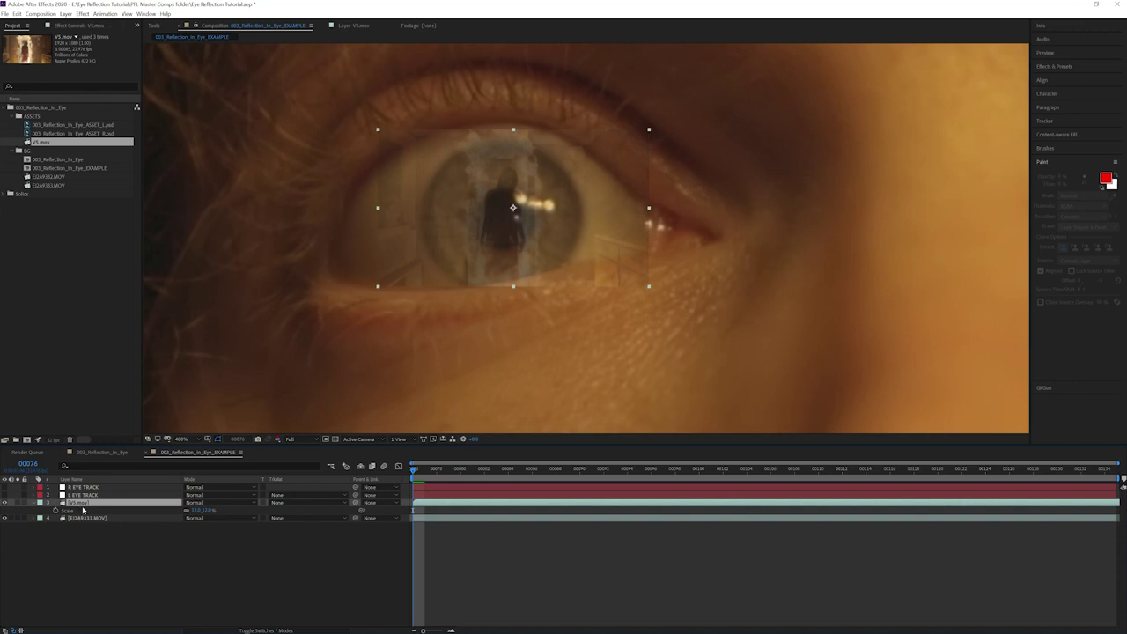
{"action": "right_click", "coordinate": [81, 504]}
{"action": "left_click", "coordinate": [112, 489]}
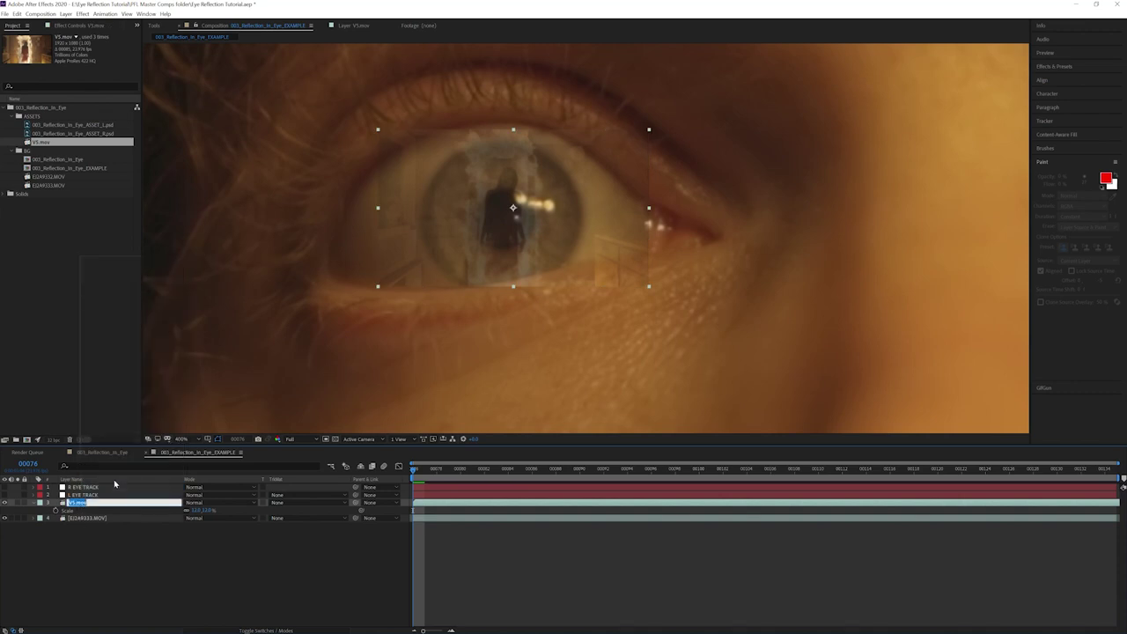
{"action": "type", "text": "Left Eye Source"}
{"action": "key", "text": "Return"}
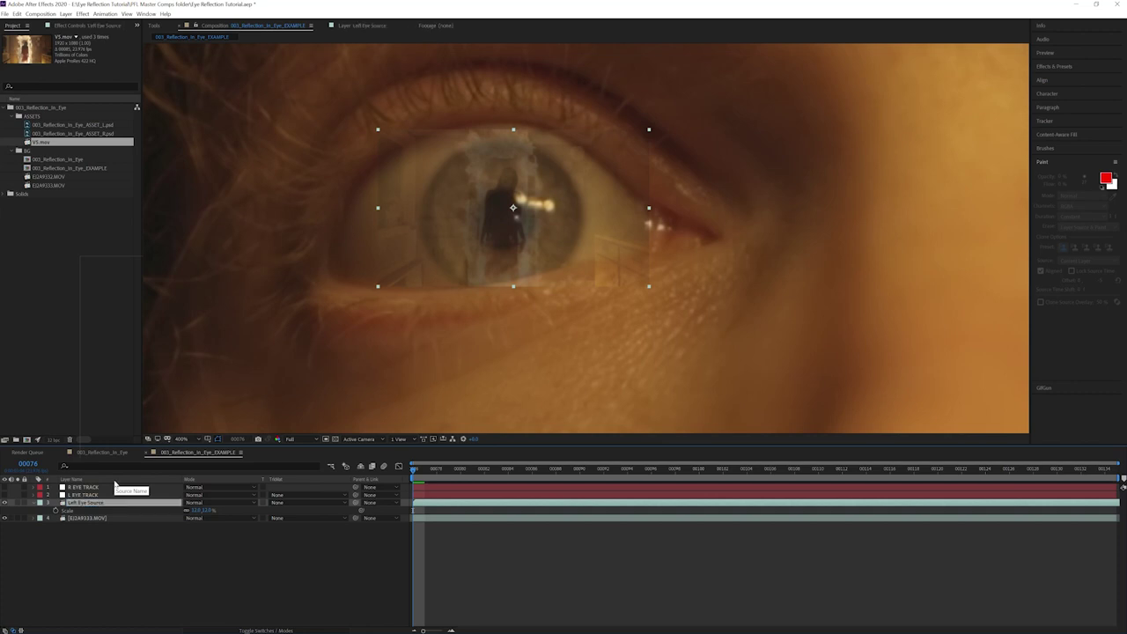
{"action": "left_click", "coordinate": [151, 604]}
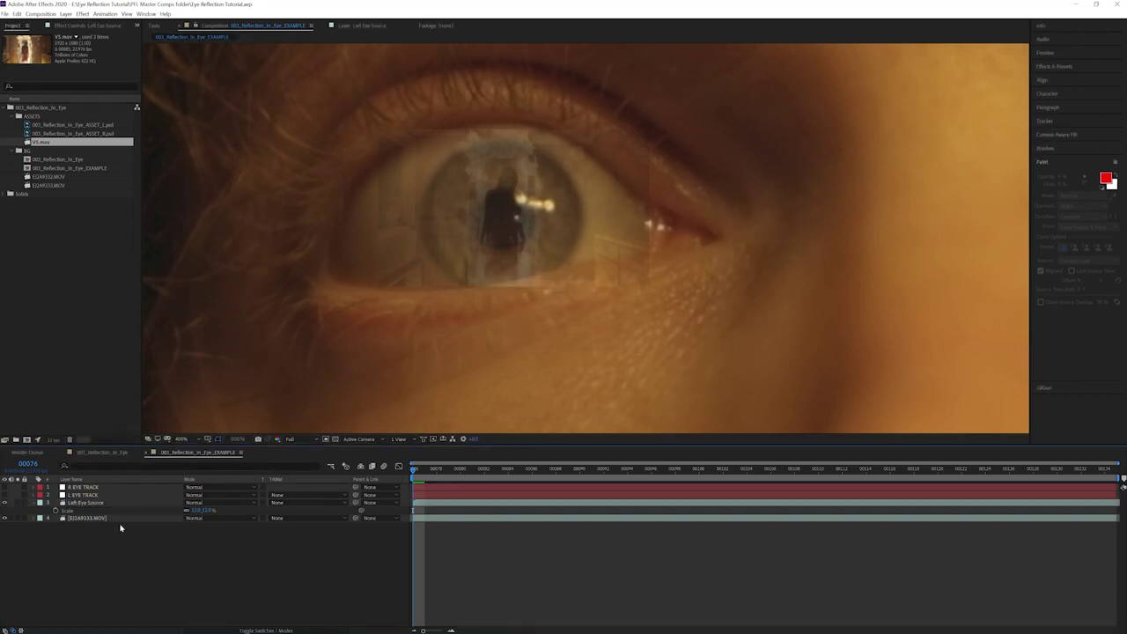
Step: Parent the Left Eye Source layer to the L EYE TRACK null
{"action": "left_click", "coordinate": [95, 504]}
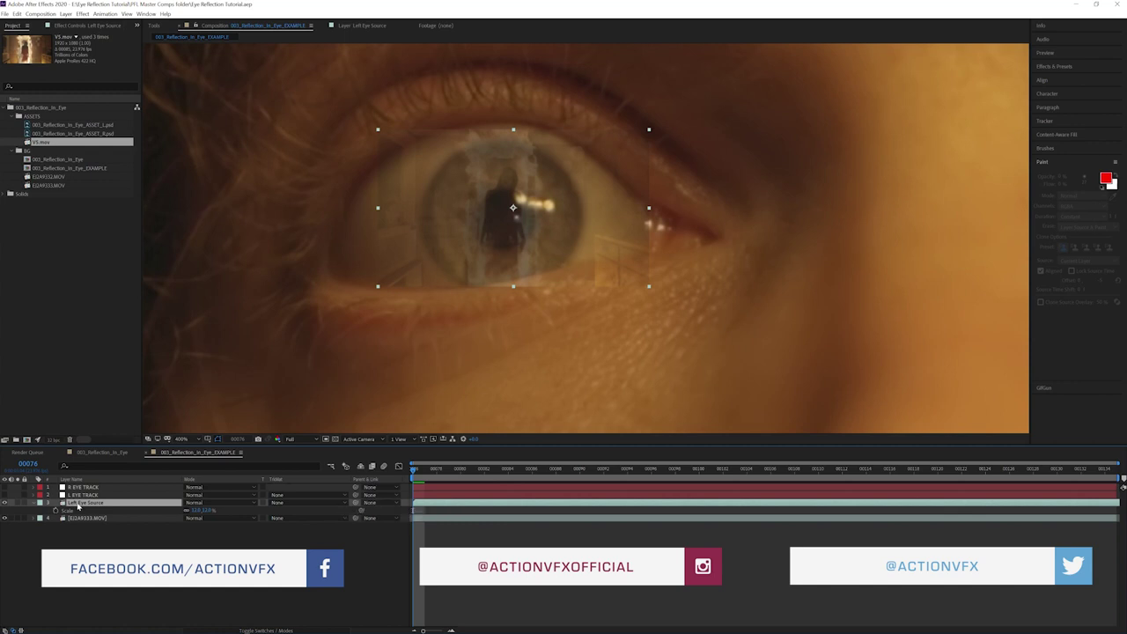
{"action": "left_click", "coordinate": [87, 496]}
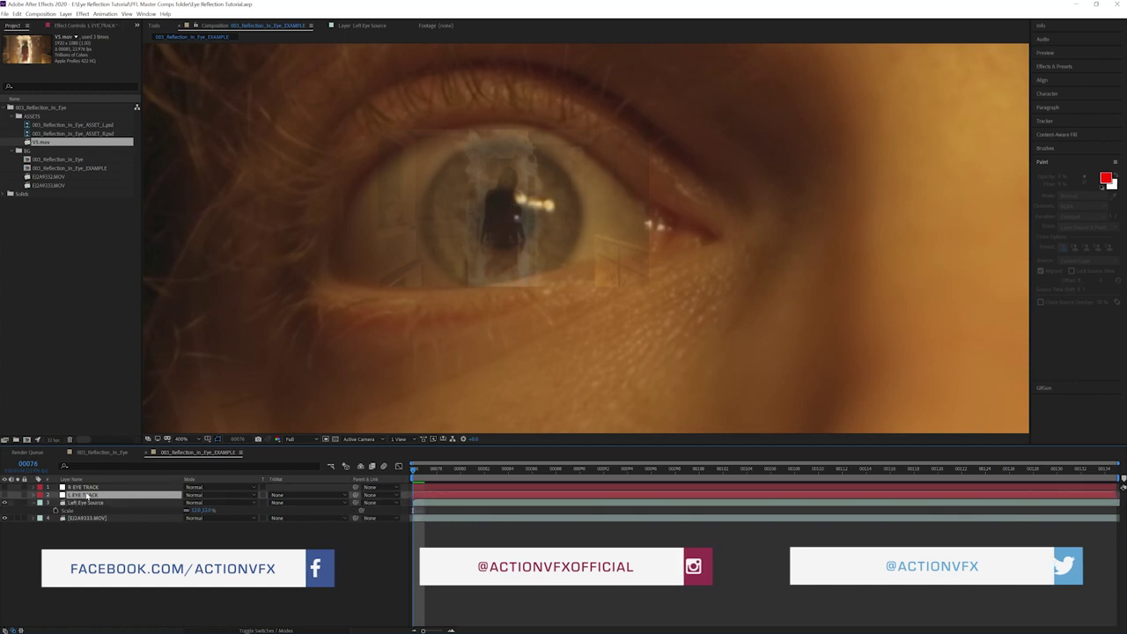
{"action": "left_click", "coordinate": [370, 503]}
{"action": "left_click", "coordinate": [392, 532]}
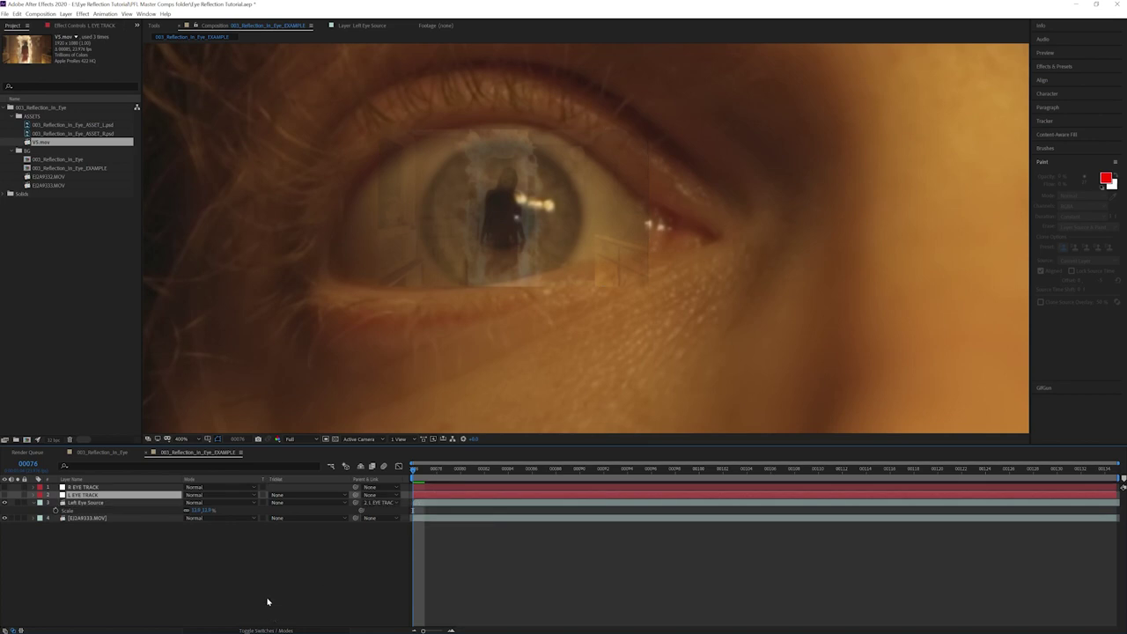
{"action": "left_click", "coordinate": [235, 534]}
Step: Raise the Left Eye Source layer's opacity to about 80%
{"action": "left_click", "coordinate": [113, 503]}
{"action": "left_click", "coordinate": [112, 503]}
{"action": "key", "text": "t"}
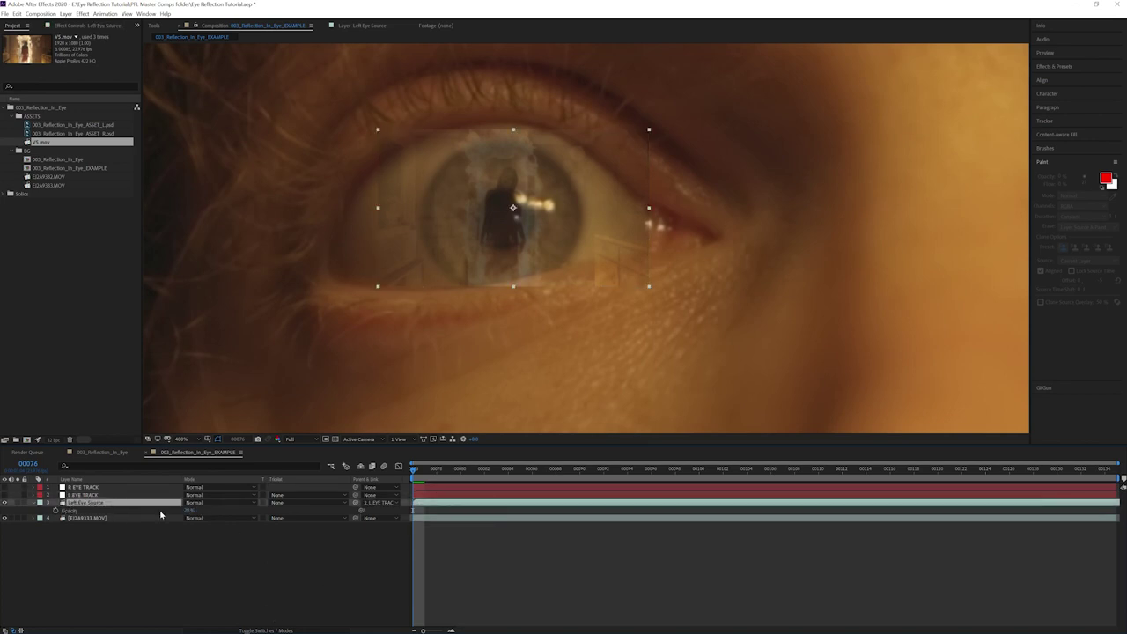
{"action": "left_click_drag", "start_coordinate": [188, 513], "coordinate": [217, 513]}
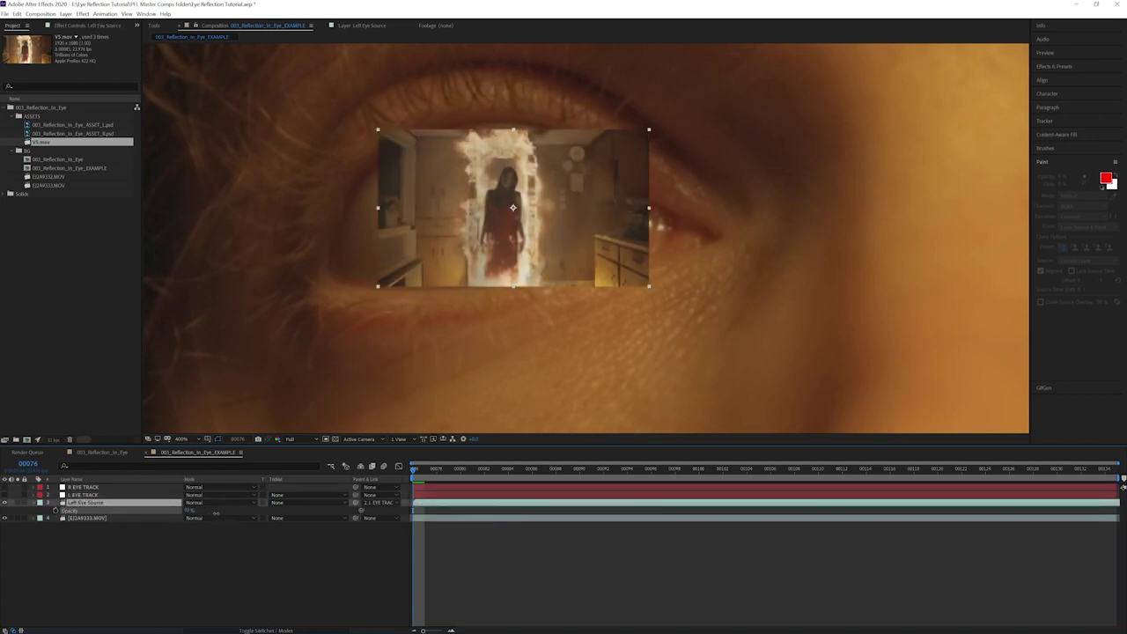
{"action": "left_click", "coordinate": [159, 564]}
Step: Play back the shot and examine up close how the parented footage follows the eye
{"action": "scroll", "coordinate": [696, 238], "scroll_direction": "down", "scroll_amount": 4}
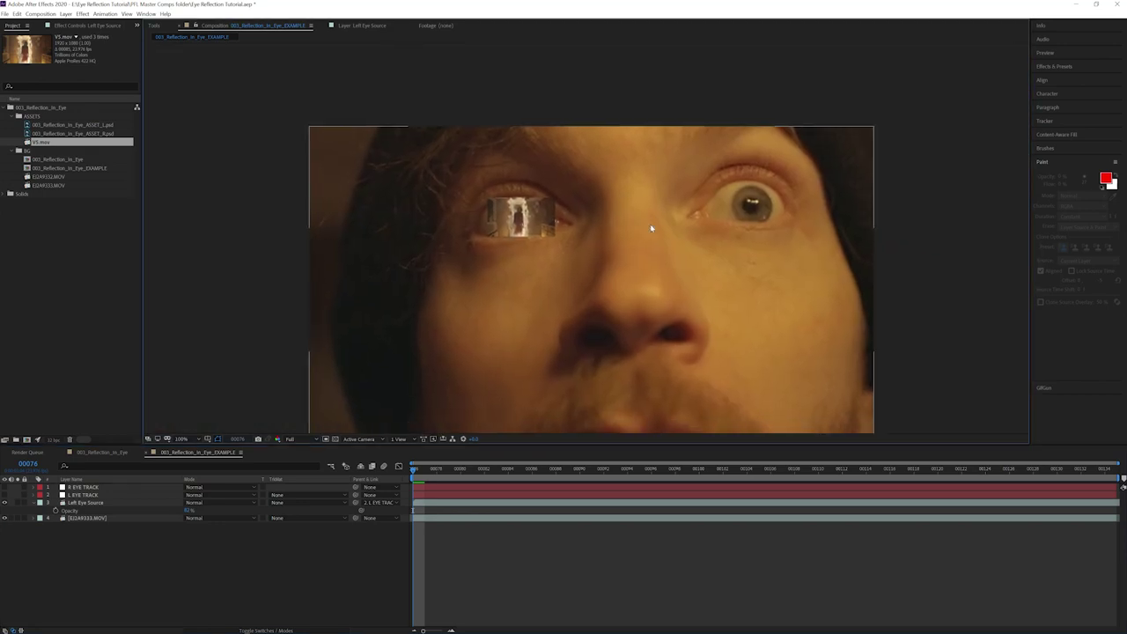
{"action": "key", "text": "space"}
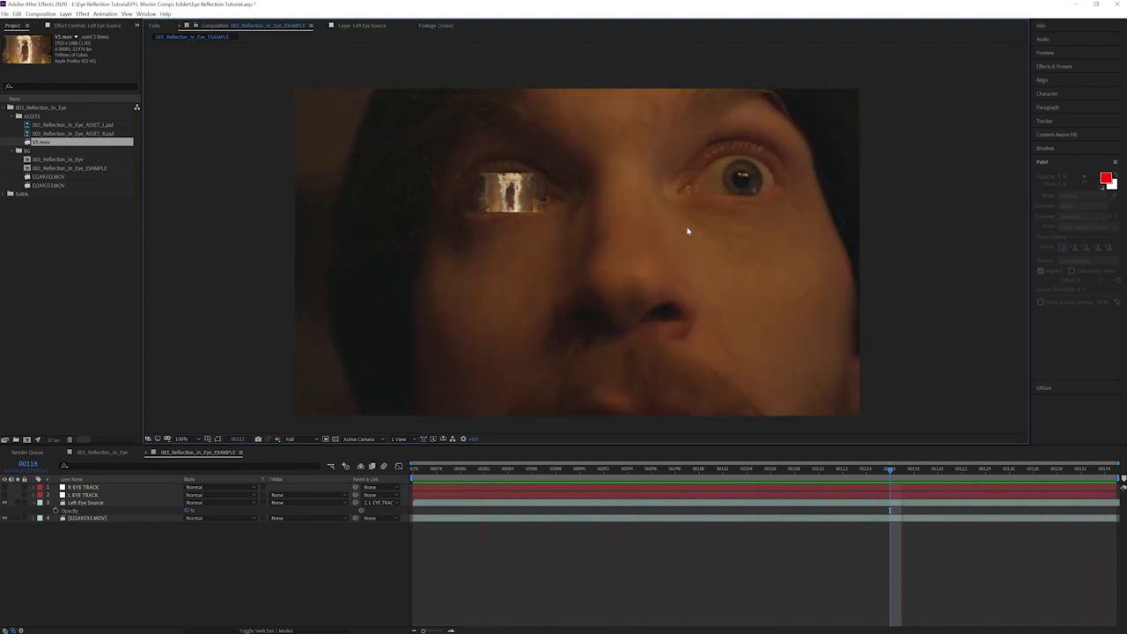
{"action": "scroll", "coordinate": [506, 167], "scroll_direction": "up", "scroll_amount": 1}
{"action": "key", "text": "space"}
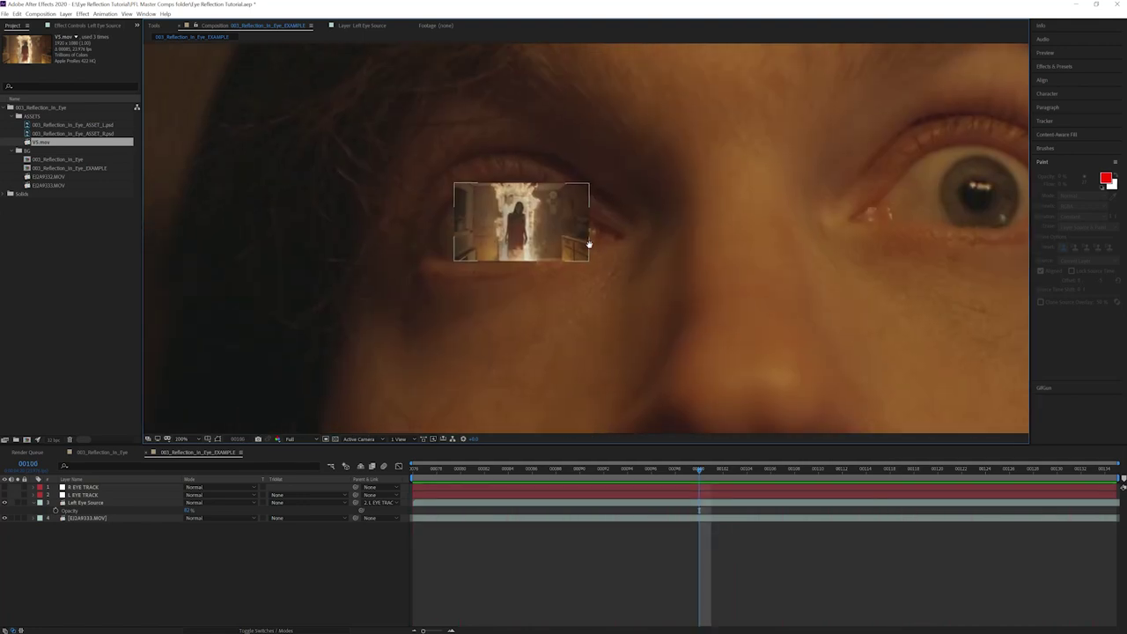
{"action": "key", "text": "space"}
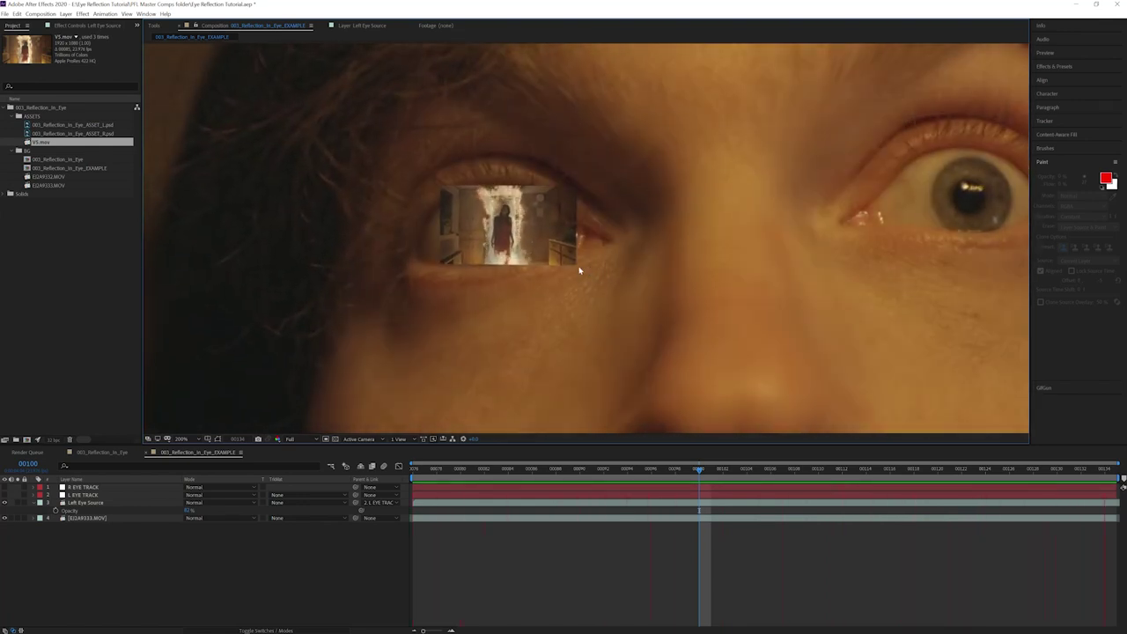
{"action": "key", "text": "period"}
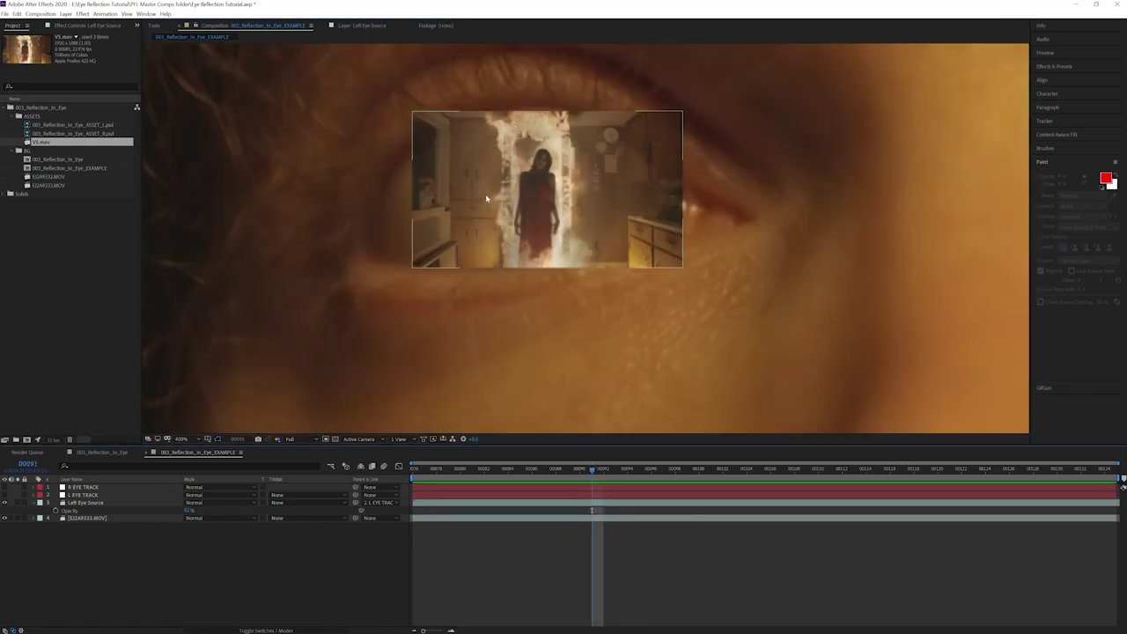
Step: Set the Left Eye Source layer's opacity to 35%
{"action": "left_click", "coordinate": [106, 503]}
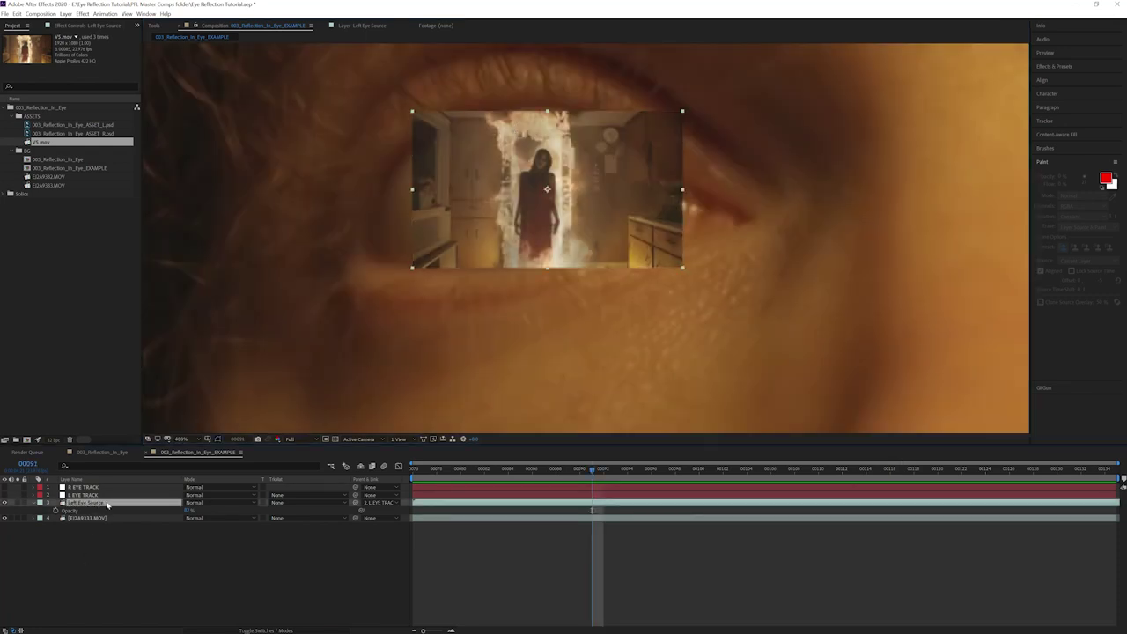
{"action": "left_click", "coordinate": [189, 511]}
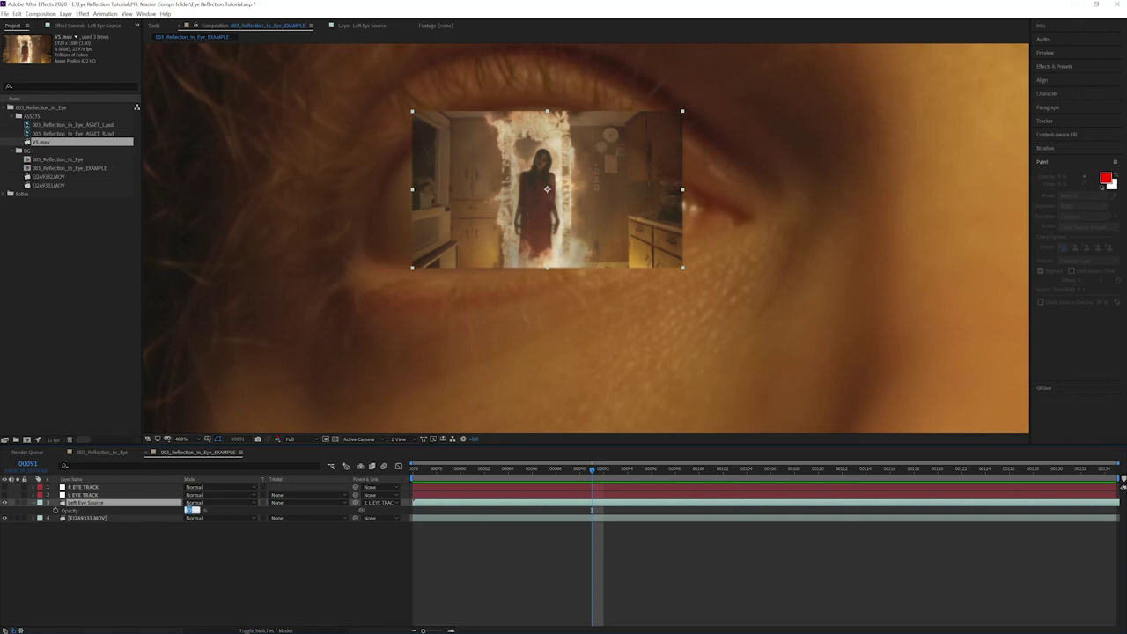
{"action": "type", "text": "35"}
{"action": "key", "text": "Return"}
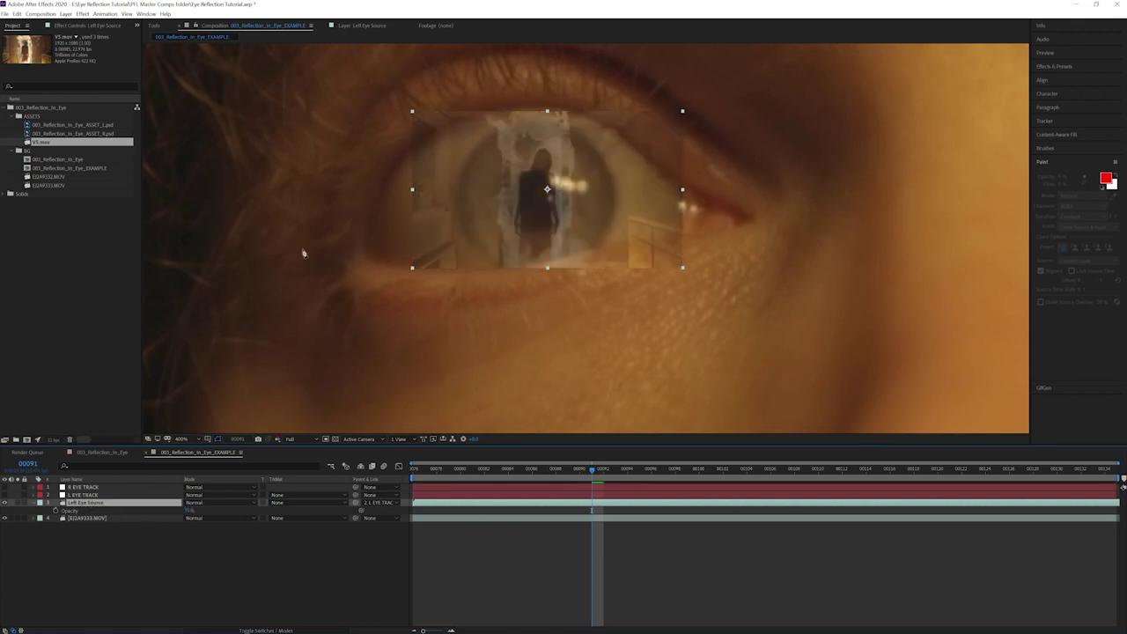
Step: Draw a closed, curved mask around the iris on the Left Eye Source layer, following the lower eyelid
{"action": "left_click", "coordinate": [501, 131]}
{"action": "left_click", "coordinate": [457, 209]}
{"action": "left_click", "coordinate": [498, 270]}
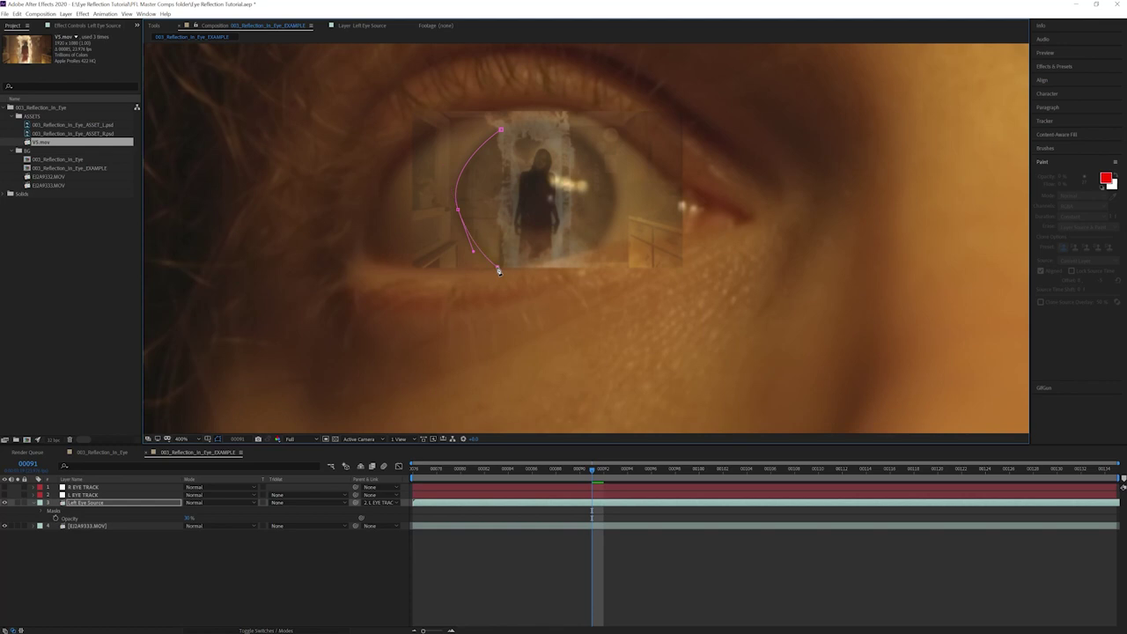
{"action": "left_click", "coordinate": [599, 245]}
{"action": "left_click_drag", "start_coordinate": [615, 177], "coordinate": [601, 156]}
{"action": "left_click_drag", "start_coordinate": [556, 124], "coordinate": [535, 123]}
{"action": "left_click", "coordinate": [501, 130]}
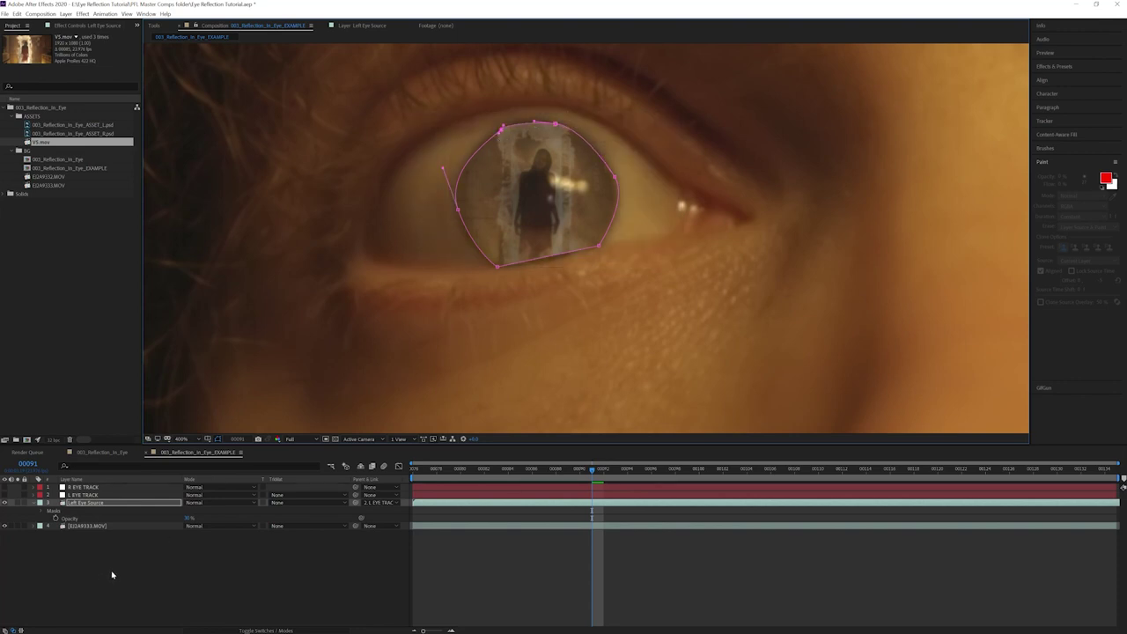
Step: Set the feather of the iris mask to 30 pixels
{"action": "key", "text": "f"}
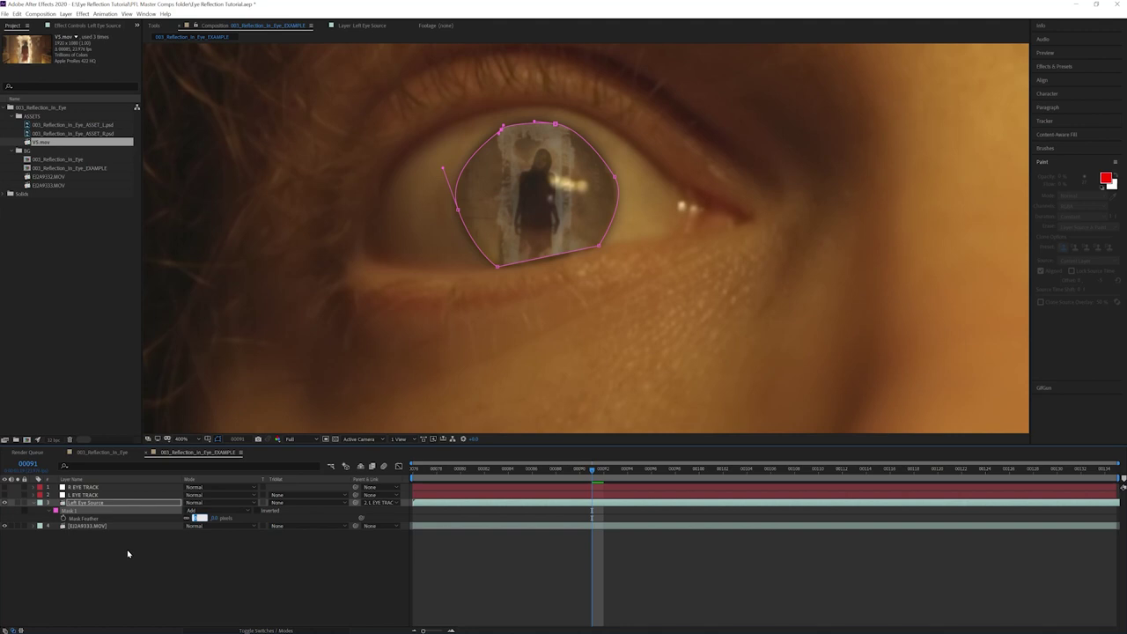
{"action": "type", "text": "30"}
{"action": "key", "text": "Return"}
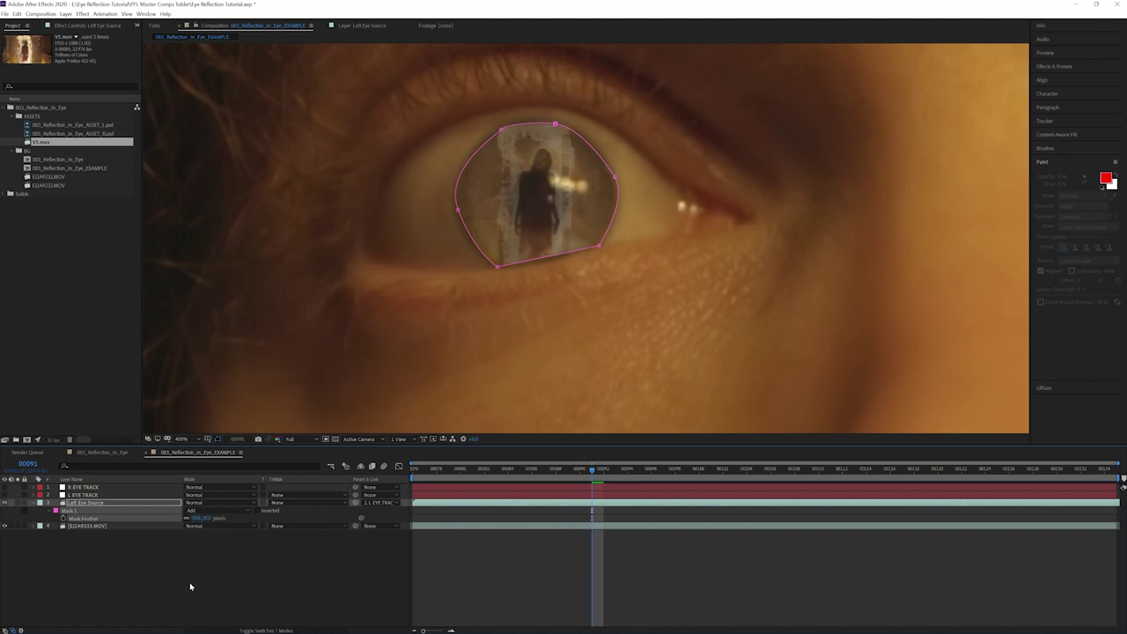
Step: Reshape the upper and outer points of the mask to fit the iris edge more closely
{"action": "left_click", "coordinate": [779, 259]}
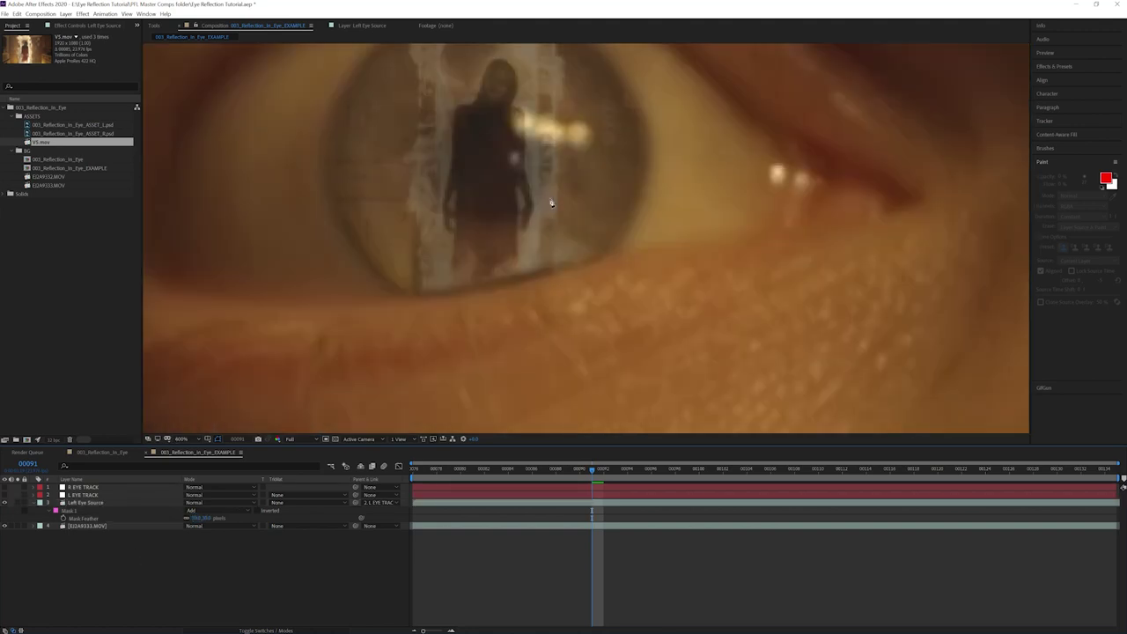
{"action": "scroll", "coordinate": [534, 140], "scroll_direction": "down", "scroll_amount": 1}
{"action": "left_click_drag", "start_coordinate": [536, 139], "coordinate": [537, 164]}
{"action": "left_click", "coordinate": [543, 163]}
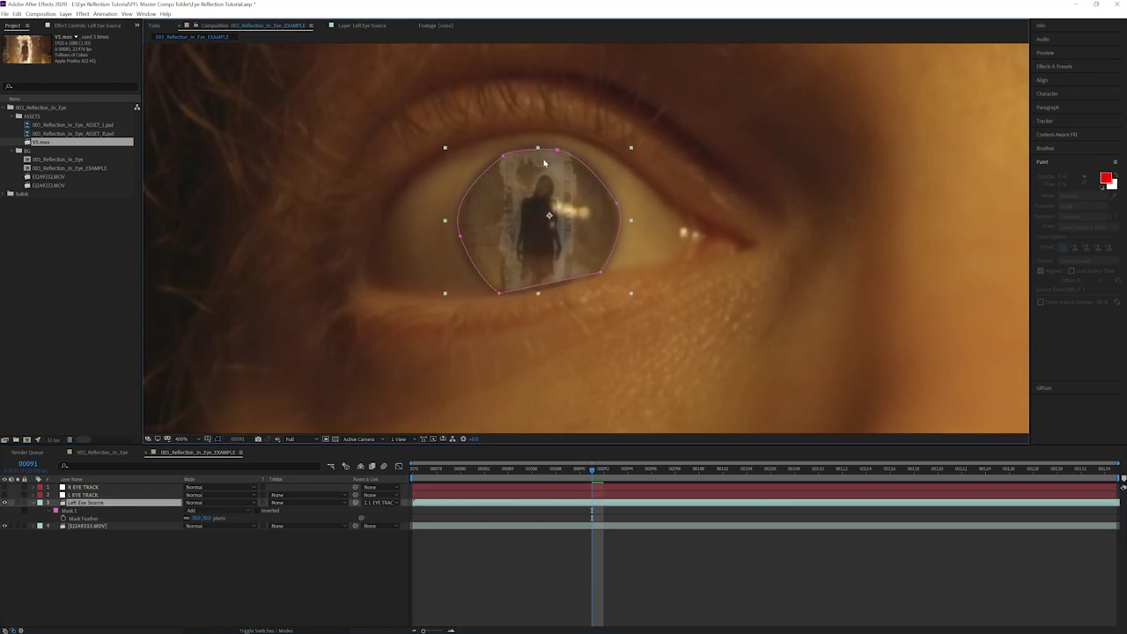
{"action": "left_click", "coordinate": [556, 149]}
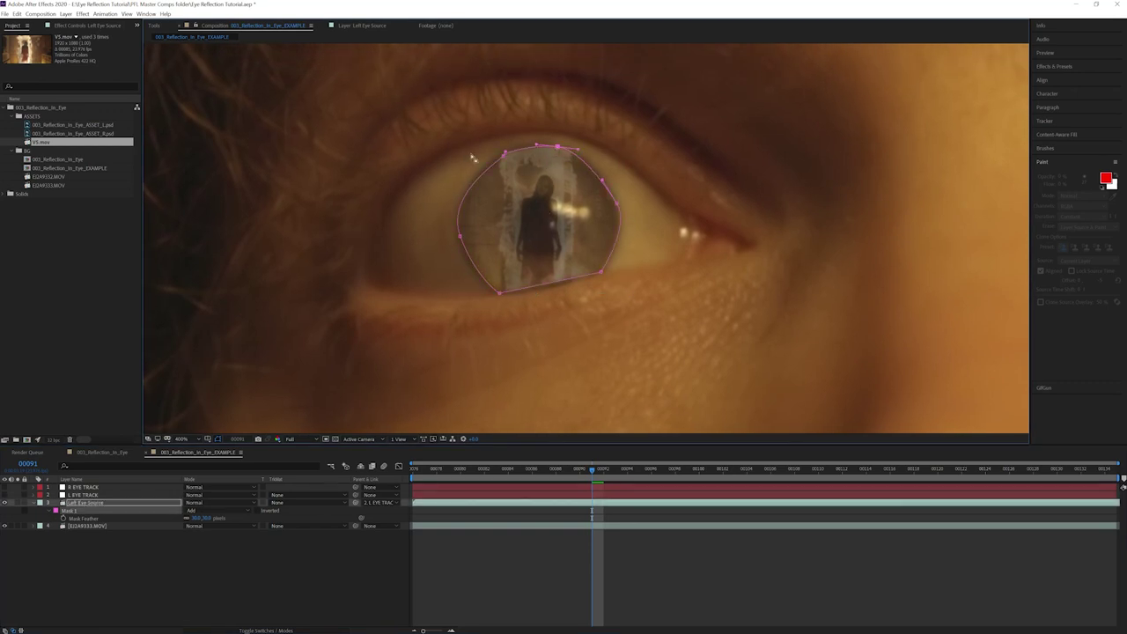
{"action": "left_click", "coordinate": [503, 156]}
{"action": "left_click_drag", "start_coordinate": [502, 157], "coordinate": [501, 153]}
{"action": "left_click_drag", "start_coordinate": [460, 238], "coordinate": [458, 236]}
Step: Raise the Left Eye Source layer's opacity to strengthen the masked reflection
{"action": "key", "text": "t"}
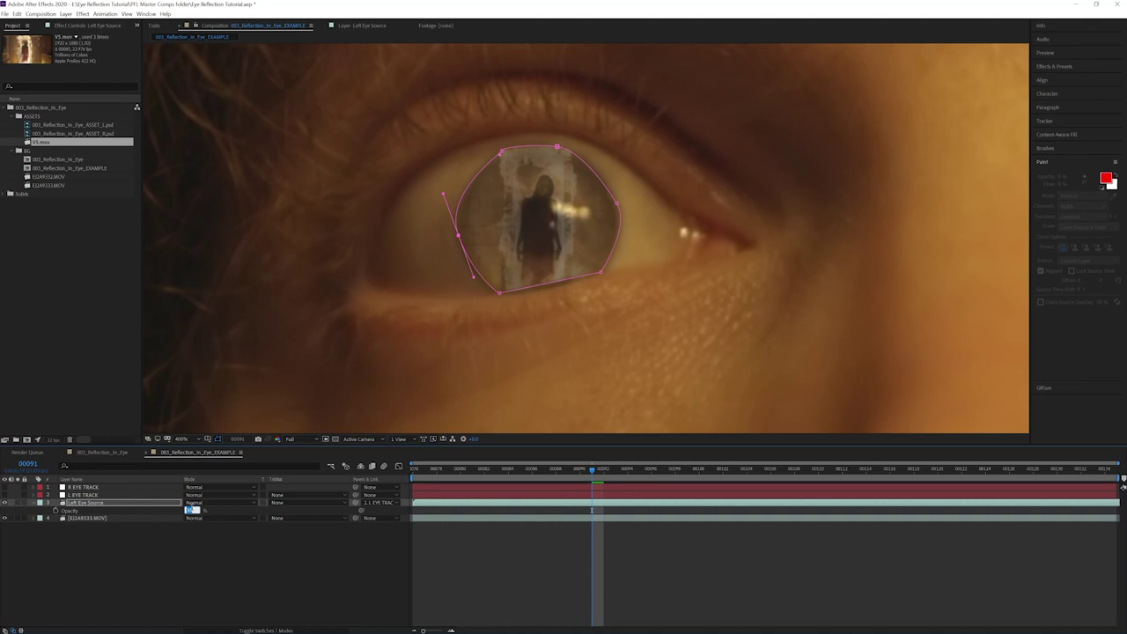
{"action": "left_click", "coordinate": [239, 568]}
{"action": "scroll", "coordinate": [620, 252], "scroll_direction": "down", "scroll_amount": 1}
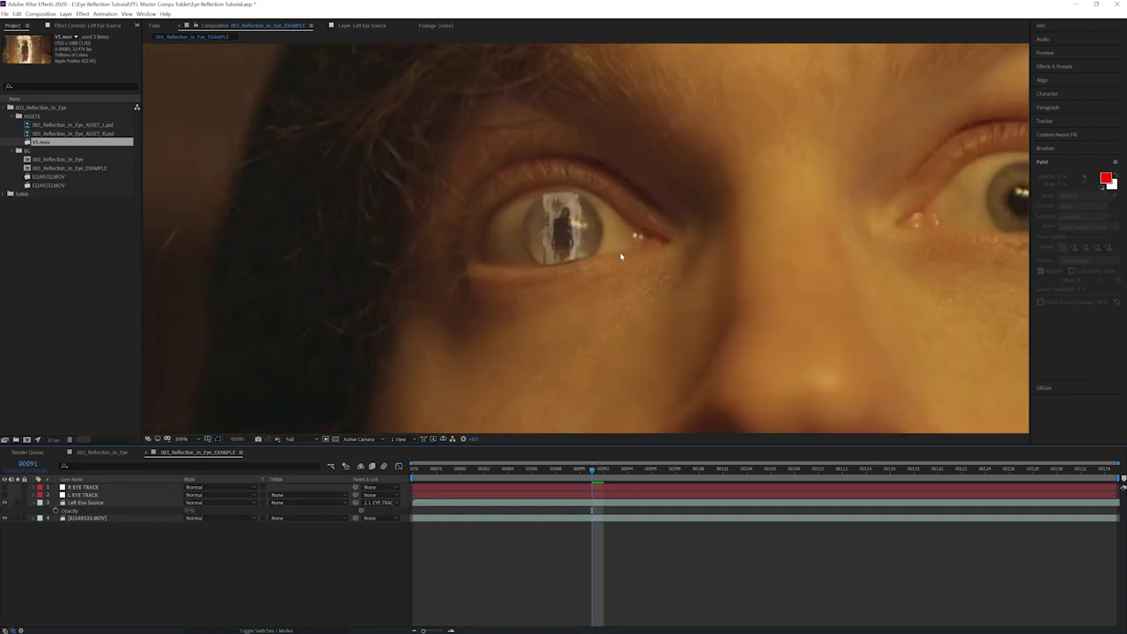
Step: Add a point midway along the mask's lower edge and refine the outline along the eyelid
{"action": "scroll", "coordinate": [586, 243], "scroll_direction": "up", "scroll_amount": 2}
{"action": "left_click", "coordinate": [515, 337]}
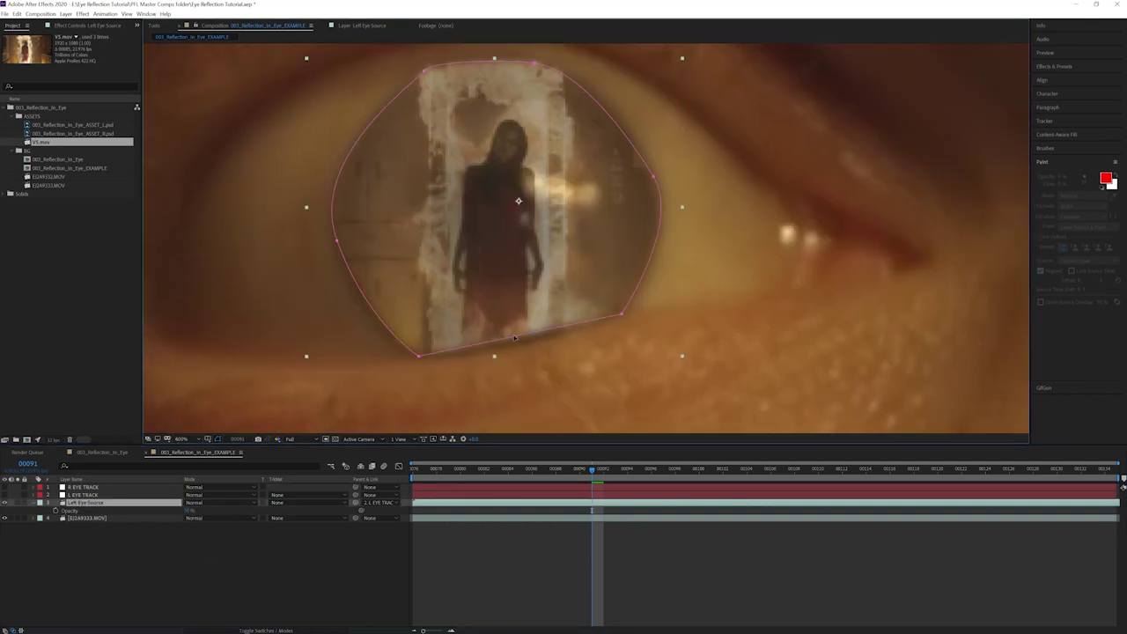
{"action": "left_click", "coordinate": [513, 344]}
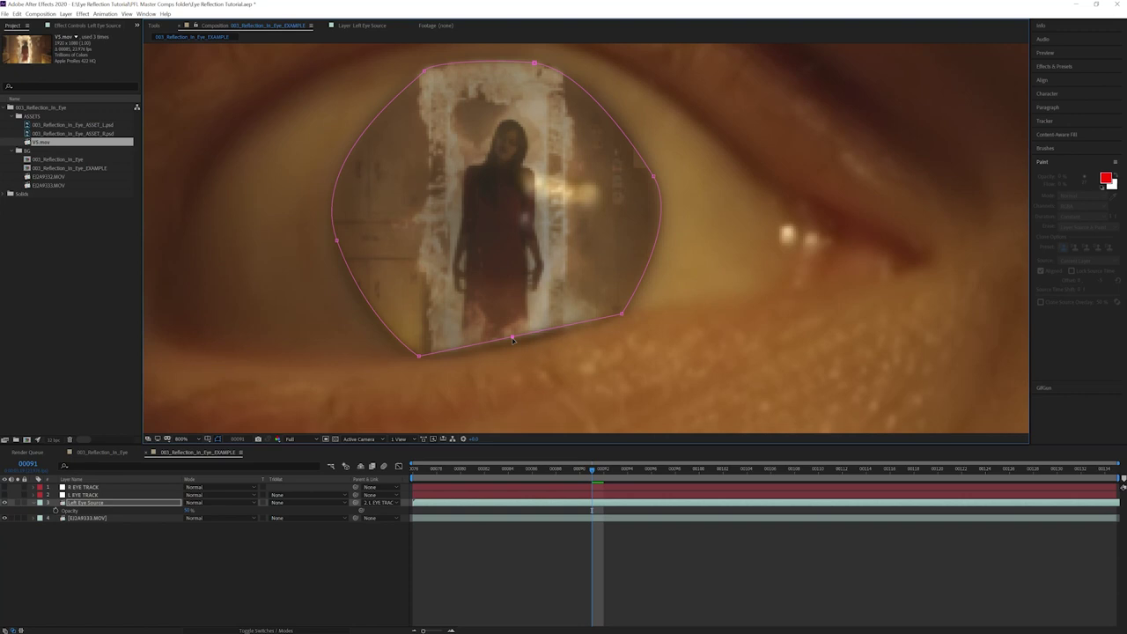
{"action": "left_click", "coordinate": [338, 253]}
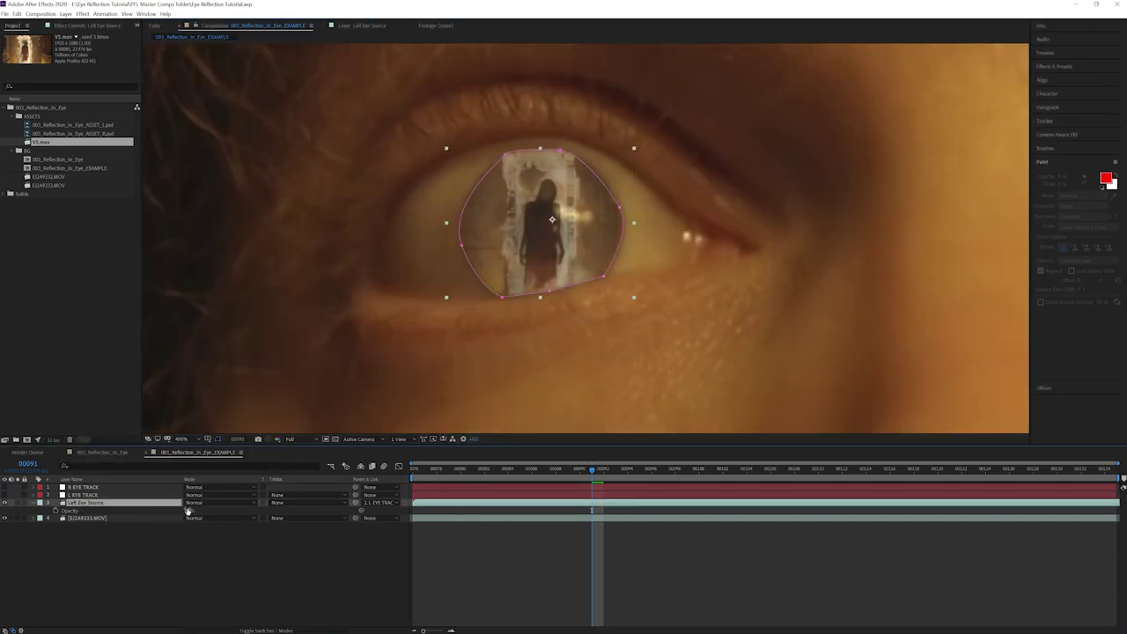
Step: Set the Left Eye Source layer's opacity to 100%
{"action": "left_click_drag", "start_coordinate": [188, 512], "coordinate": [909, 489]}
{"action": "left_click", "coordinate": [274, 518]}
{"action": "left_click", "coordinate": [161, 601]}
{"action": "left_click", "coordinate": [160, 601]}
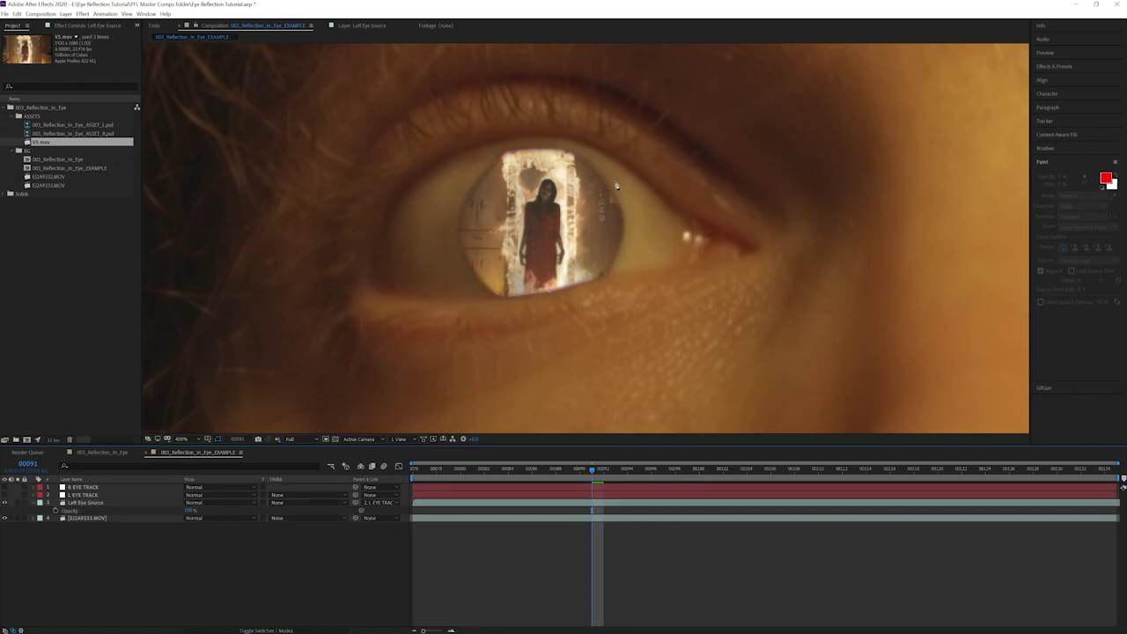
Step: Play back the shot and compare the masked reflection with the natural highlights in the other eye up close
{"action": "scroll", "coordinate": [640, 171], "scroll_direction": "down", "scroll_amount": 2}
{"action": "left_click_drag", "start_coordinate": [639, 171], "coordinate": [576, 135]}
{"action": "key", "text": "space"}
{"action": "key", "text": "space"}
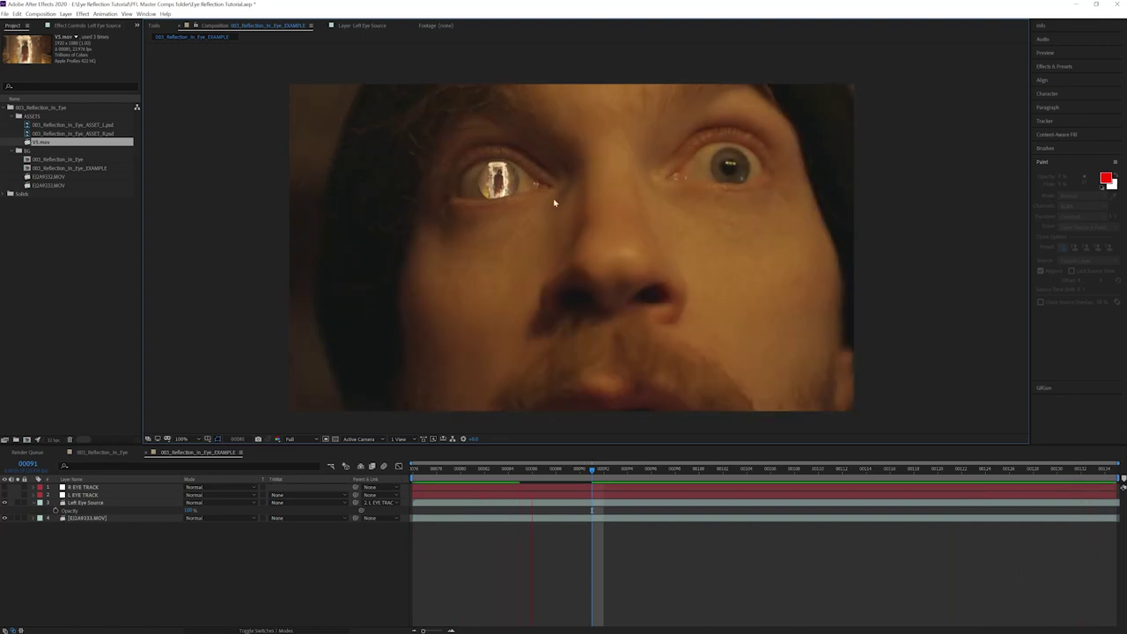
{"action": "scroll", "coordinate": [534, 195], "scroll_direction": "up", "scroll_amount": 2}
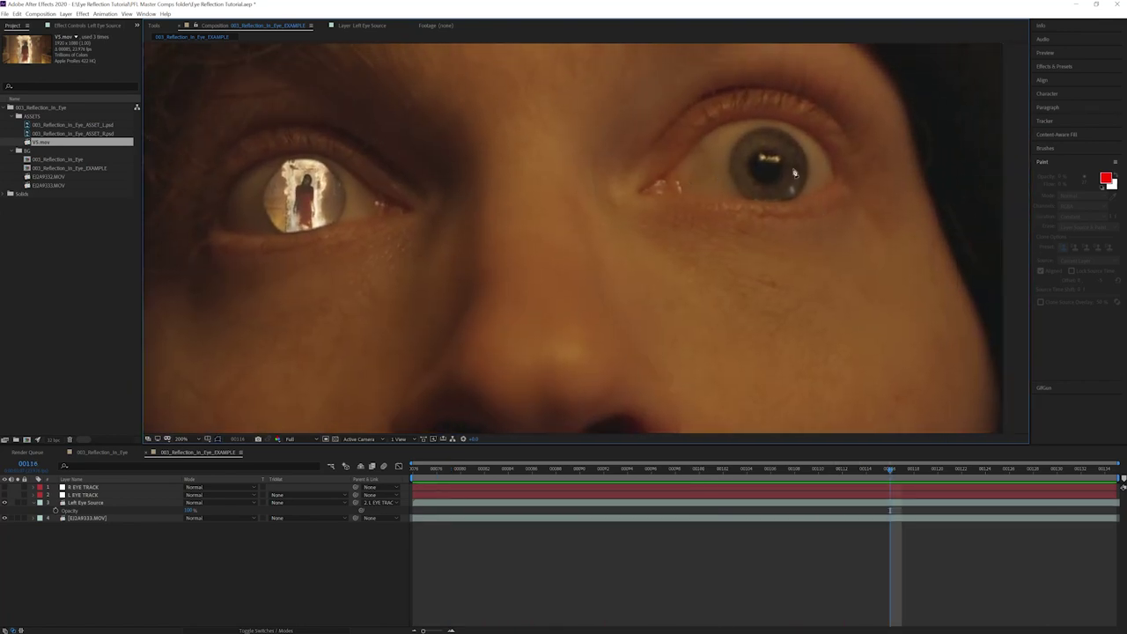
{"action": "scroll", "coordinate": [766, 154], "scroll_direction": "up", "scroll_amount": 2}
{"action": "scroll", "coordinate": [542, 297], "scroll_direction": "down", "scroll_amount": 1}
{"action": "left_click_drag", "start_coordinate": [882, 149], "coordinate": [621, 215]}
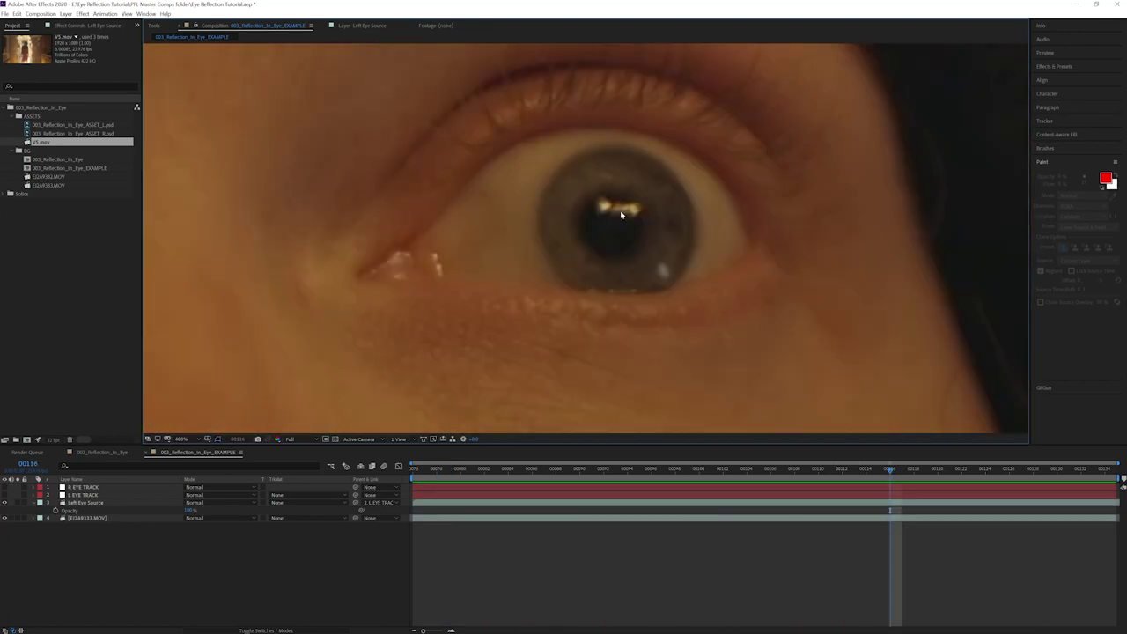
{"action": "scroll", "coordinate": [571, 234], "scroll_direction": "down", "scroll_amount": 2}
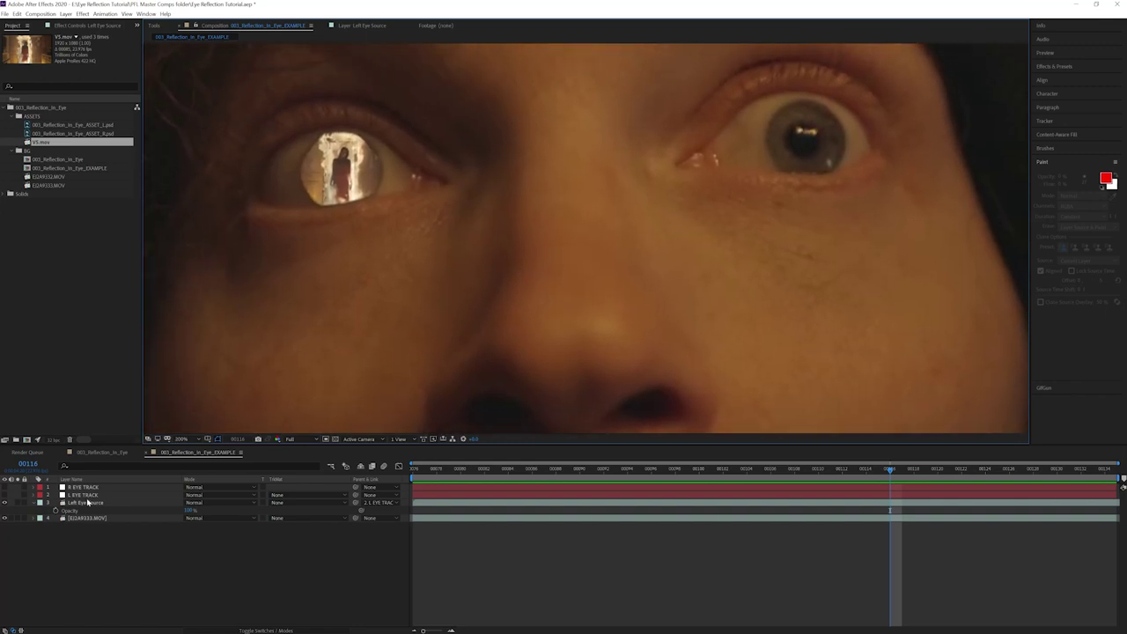
Step: Hide the Left Eye Source layer and scrub through the shot to inspect the original highlights in that eye
{"action": "left_click", "coordinate": [88, 502]}
{"action": "left_click", "coordinate": [5, 503]}
{"action": "scroll", "coordinate": [362, 239], "scroll_direction": "up", "scroll_amount": 2}
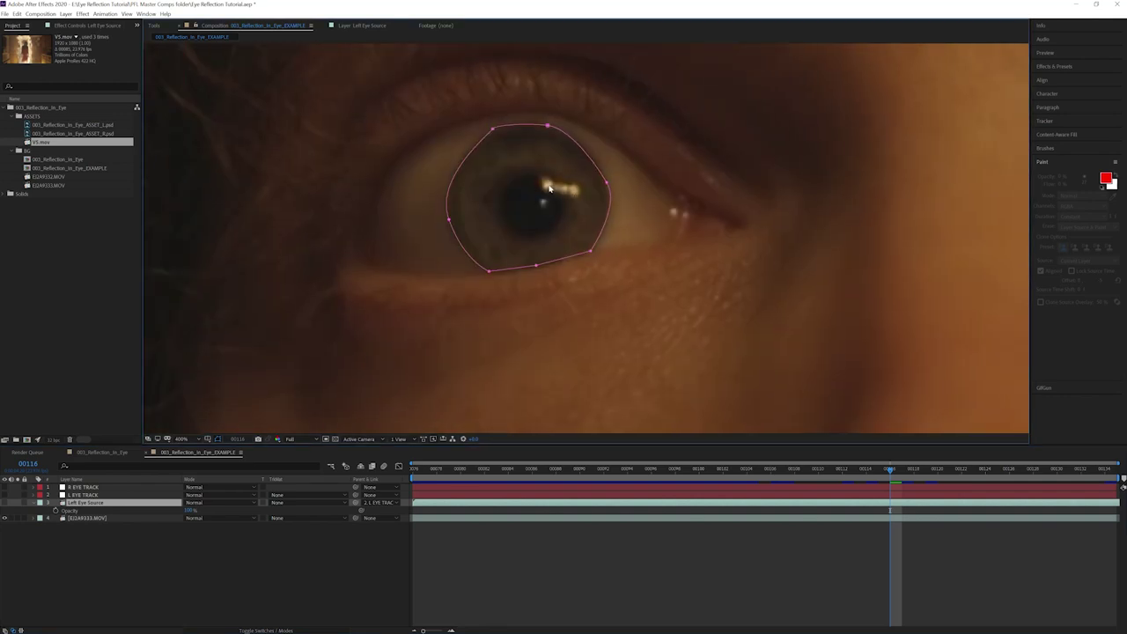
{"action": "left_click_drag", "start_coordinate": [876, 477], "coordinate": [645, 455]}
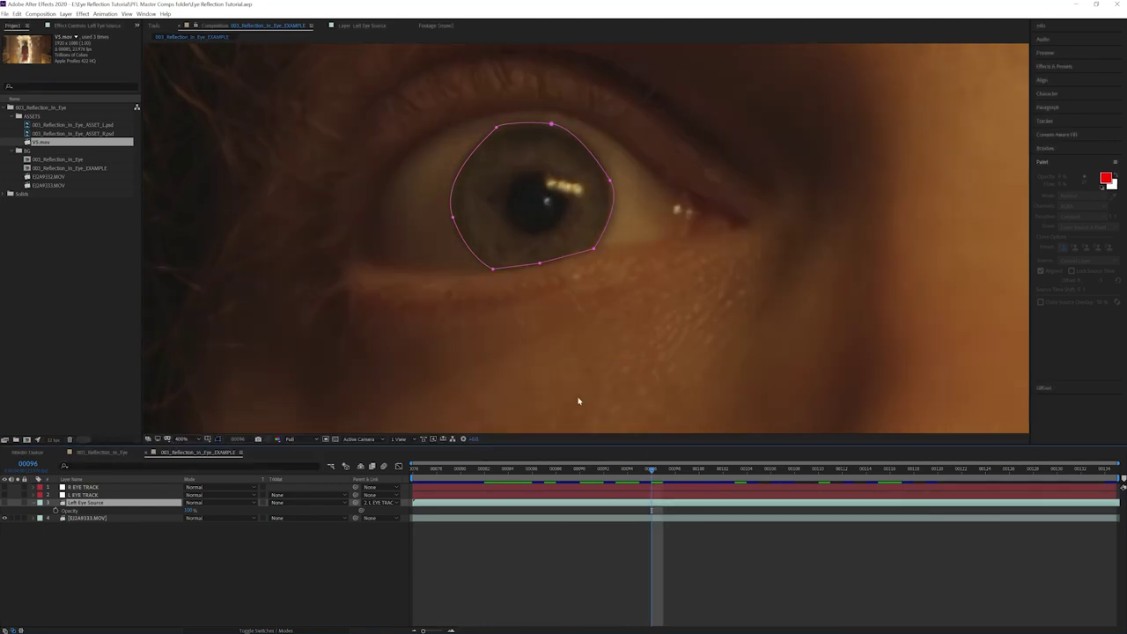
{"action": "left_click_drag", "start_coordinate": [654, 473], "coordinate": [723, 470]}
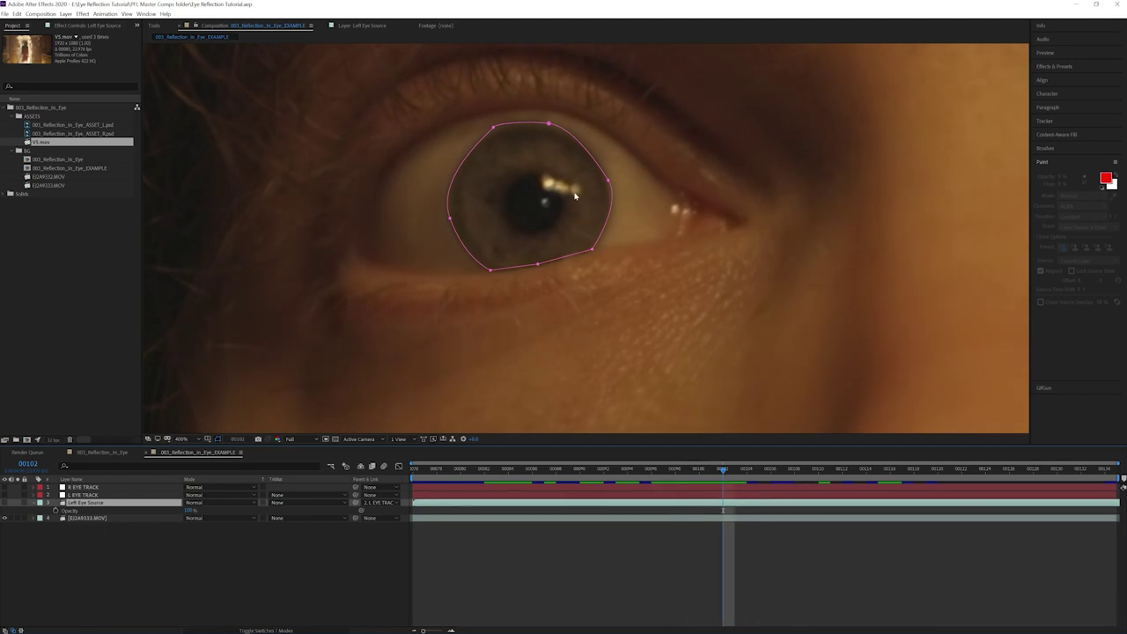
{"action": "left_click_drag", "start_coordinate": [704, 190], "coordinate": [671, 194]}
{"action": "left_click", "coordinate": [192, 592]}
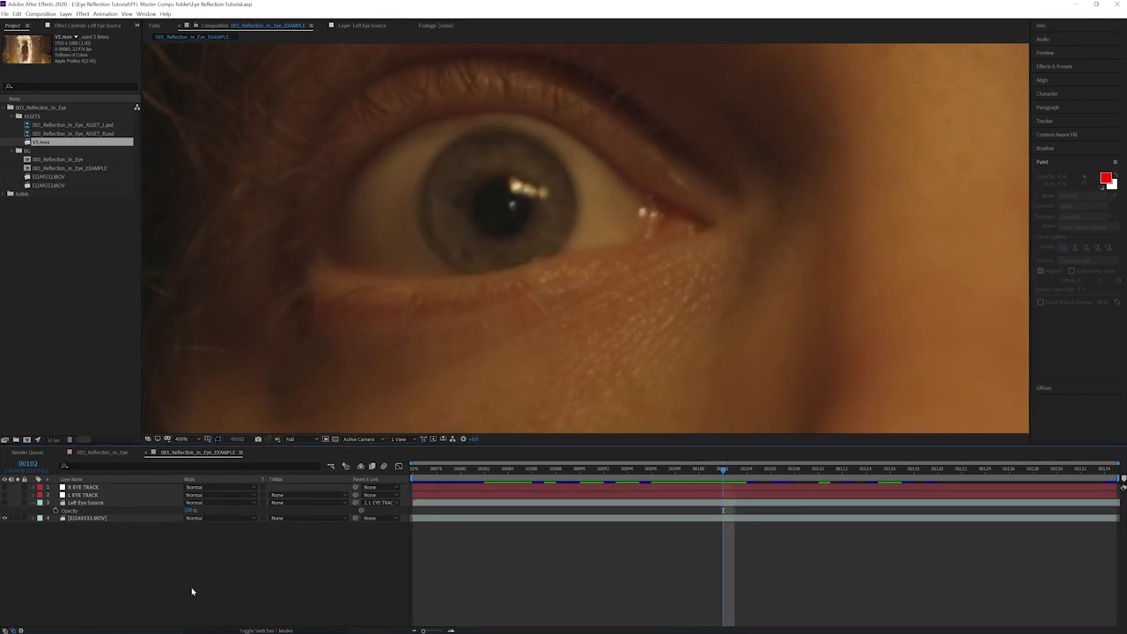
Step: Open the 003_Reflection_In_Eye composition, and in Photoshop inspect the L EYE patch in 003_Reflection_In_Eye_ASSET_L.psd before returning to After Effects
{"action": "left_click", "coordinate": [102, 451]}
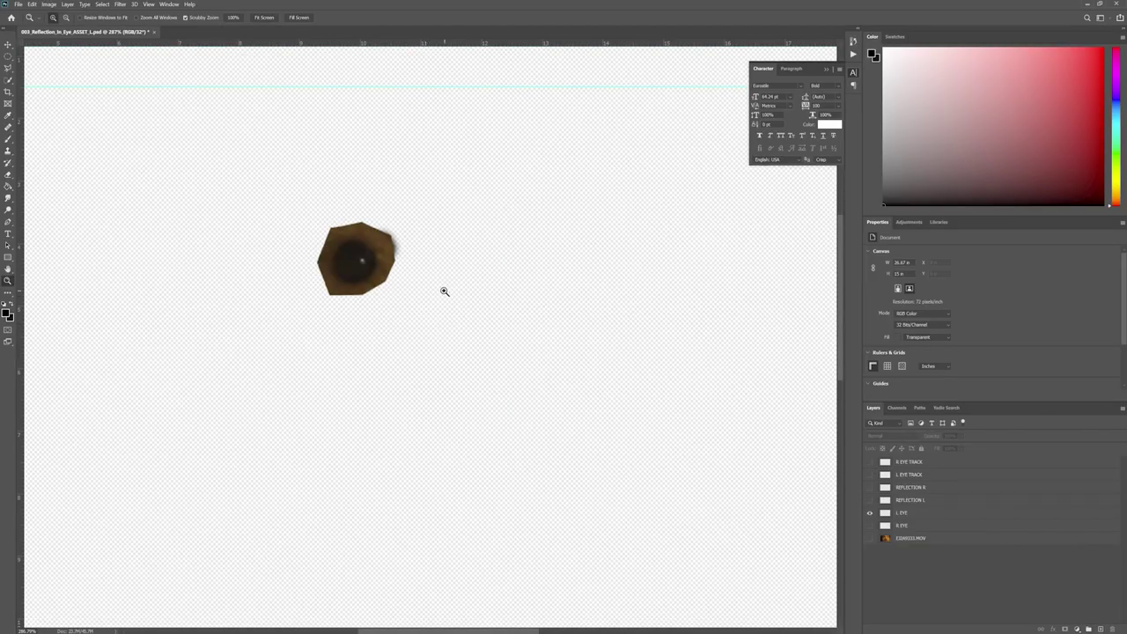
{"action": "left_click_drag", "start_coordinate": [443, 290], "coordinate": [420, 290]}
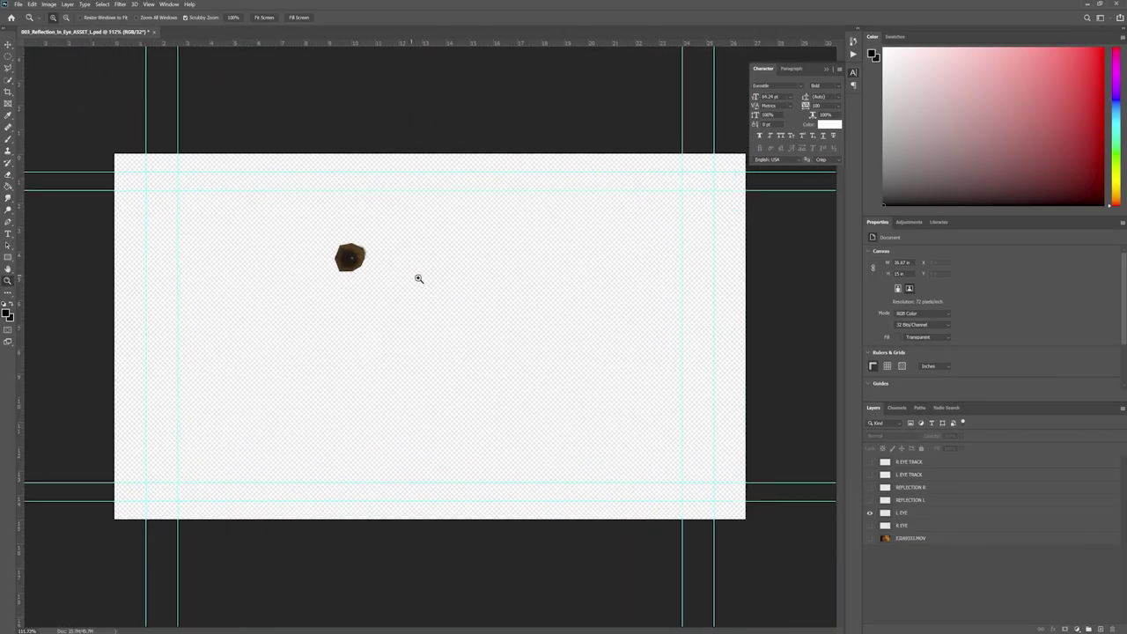
{"action": "left_click_drag", "start_coordinate": [338, 254], "coordinate": [434, 338]}
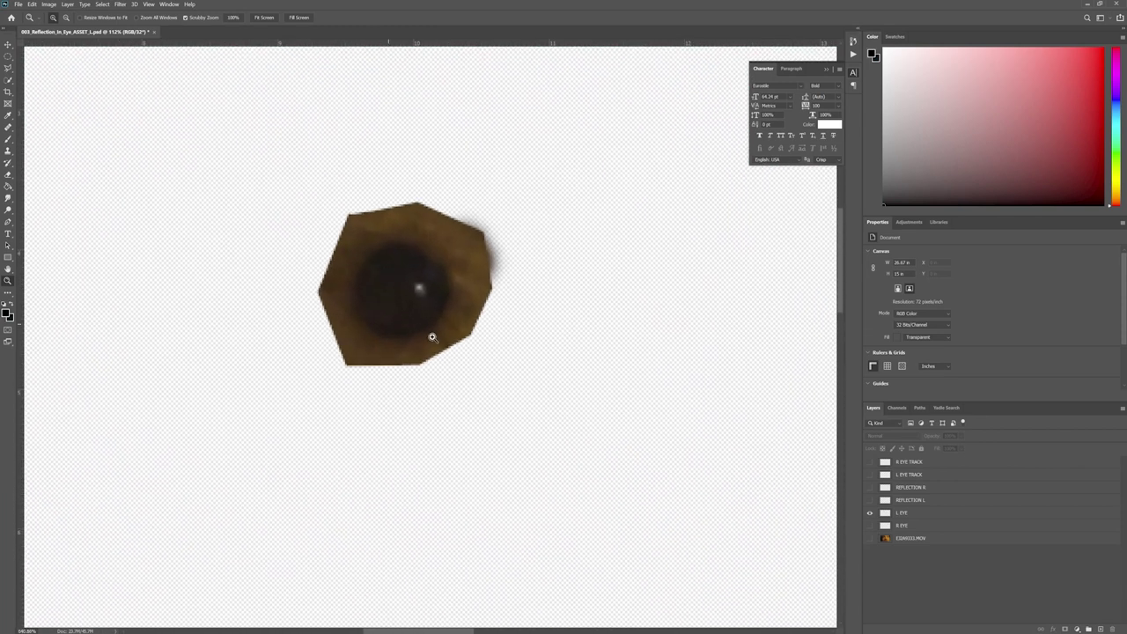
{"action": "left_click", "coordinate": [904, 514]}
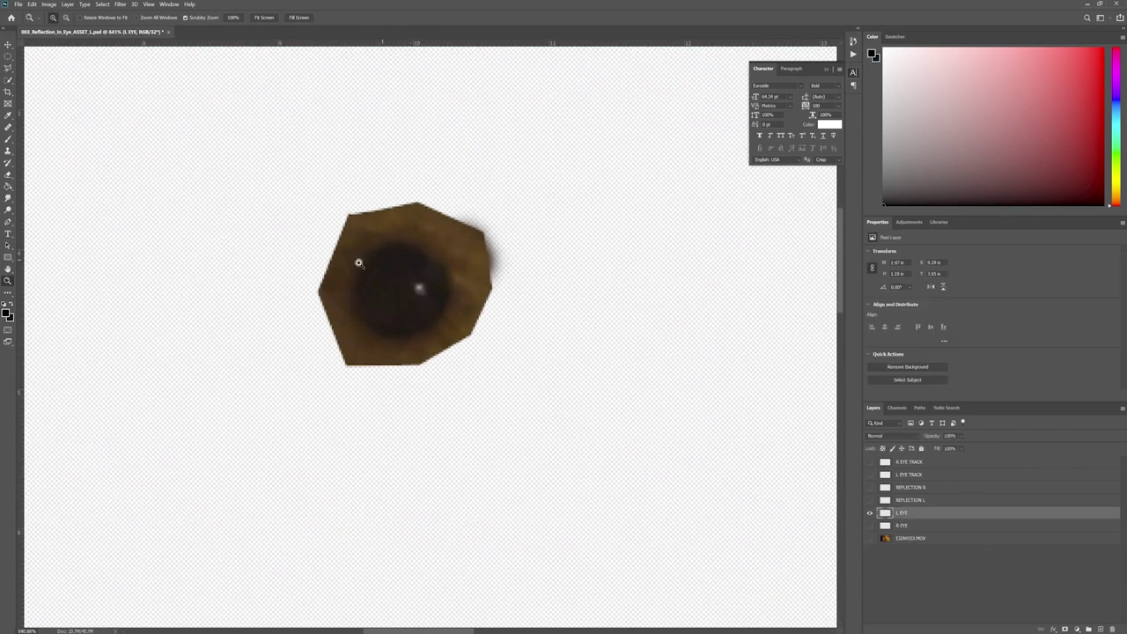
{"action": "left_click_drag", "start_coordinate": [624, 241], "coordinate": [619, 242]}
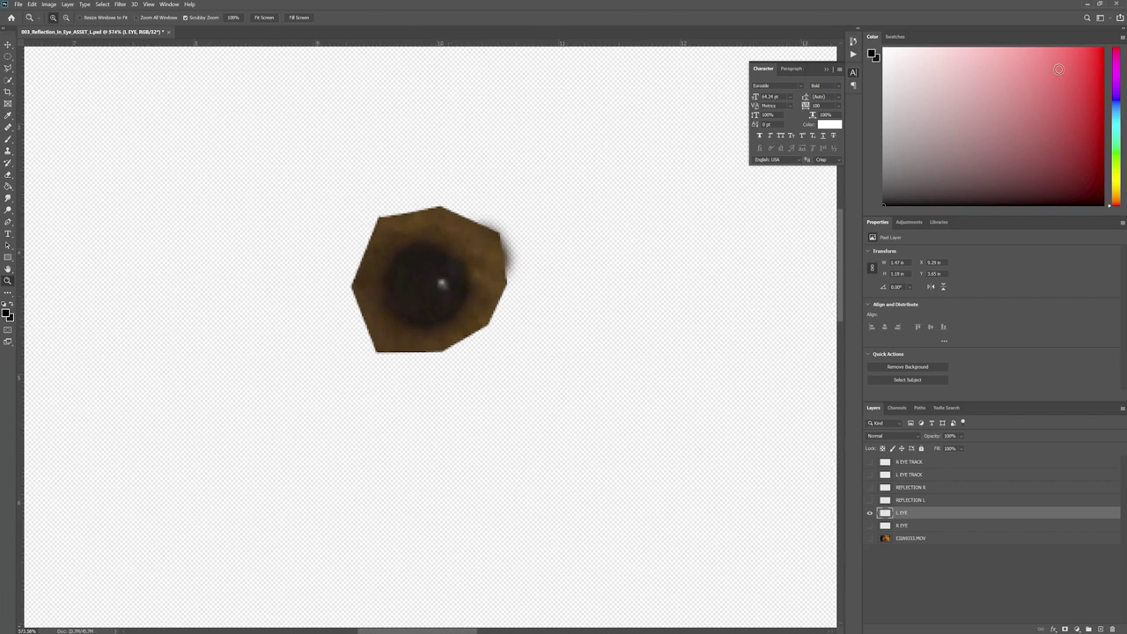
{"action": "left_click", "coordinate": [1086, 7]}
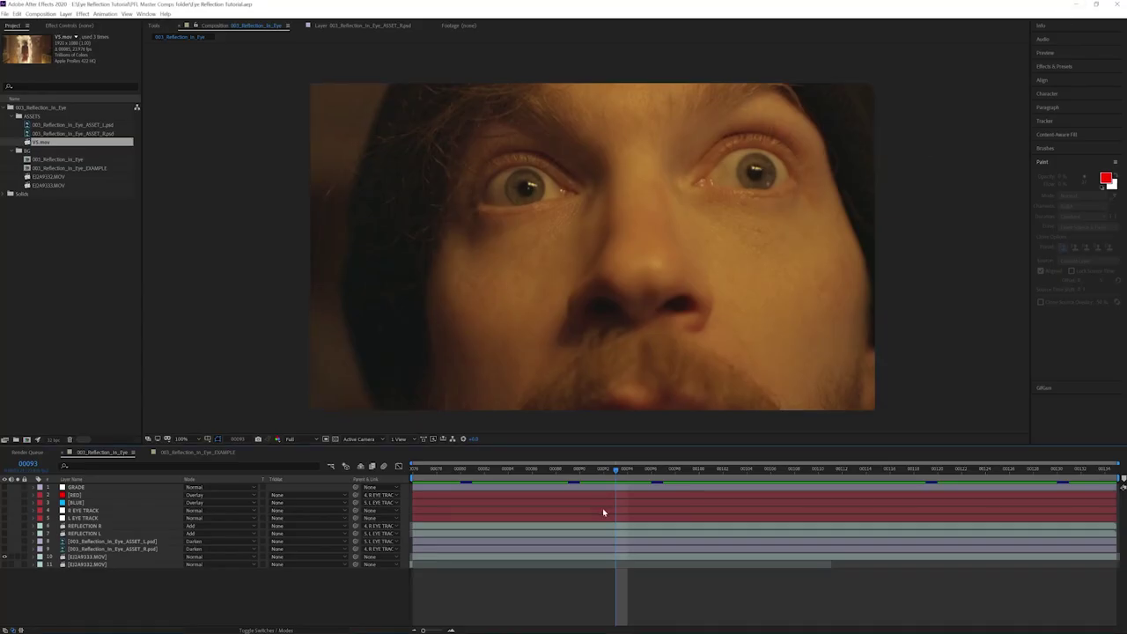
Step: Move to frame 90 and show the 003_Reflection_In_Eye_ASSET_L.psd layer, toggling it to compare the eye with and without the patch
{"action": "left_click_drag", "start_coordinate": [619, 473], "coordinate": [579, 473]}
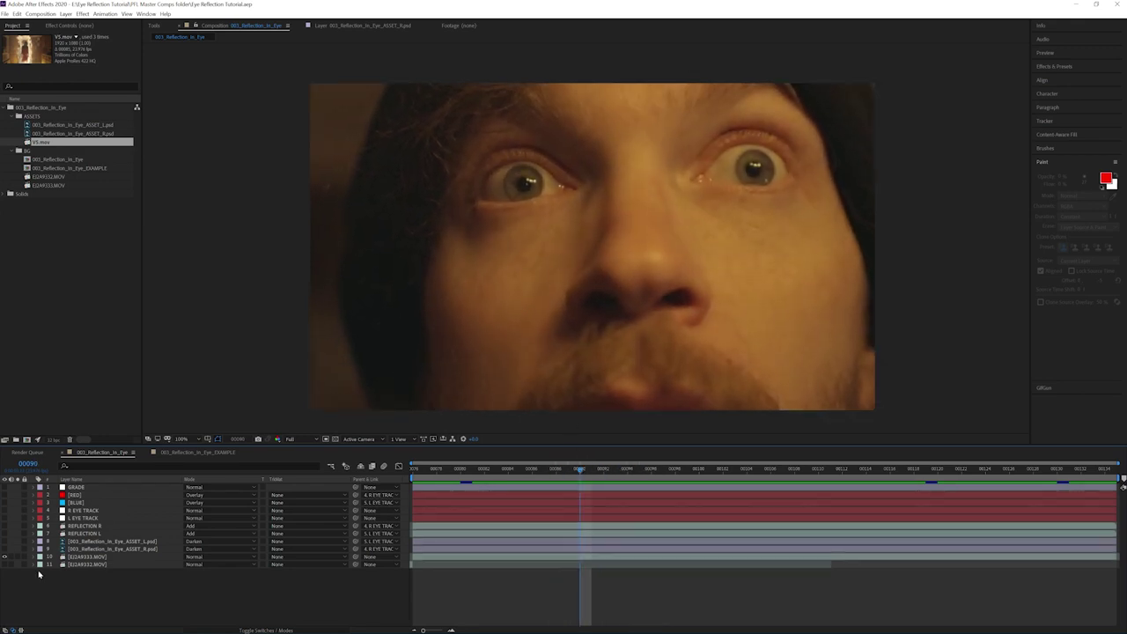
{"action": "left_click", "coordinate": [91, 528]}
{"action": "left_click", "coordinate": [132, 542]}
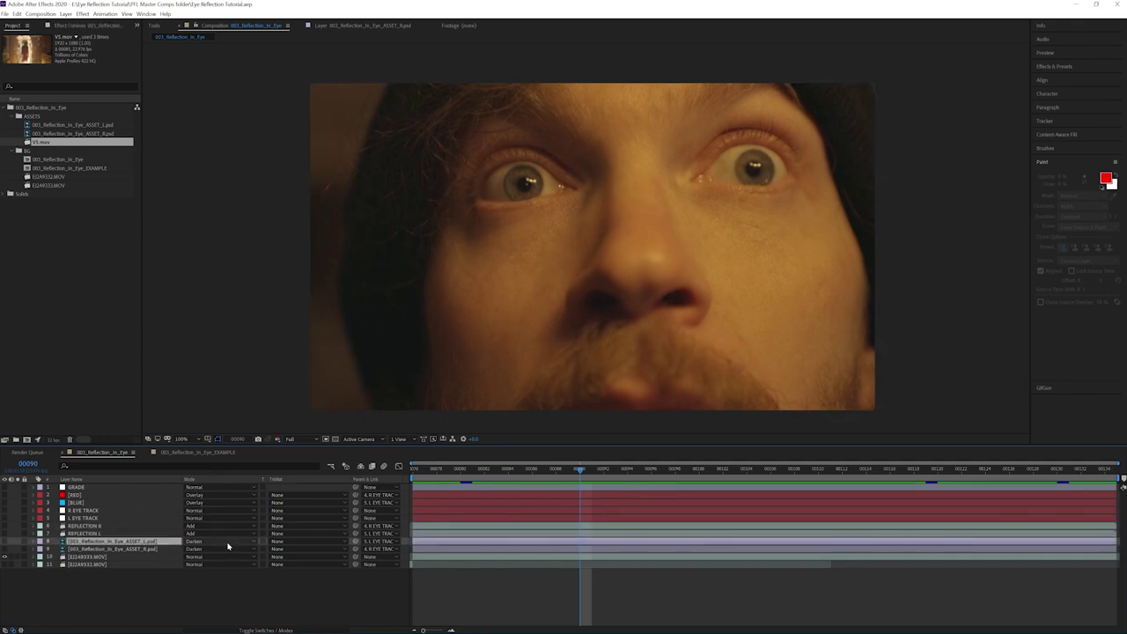
{"action": "scroll", "coordinate": [599, 188], "scroll_direction": "up", "scroll_amount": 2}
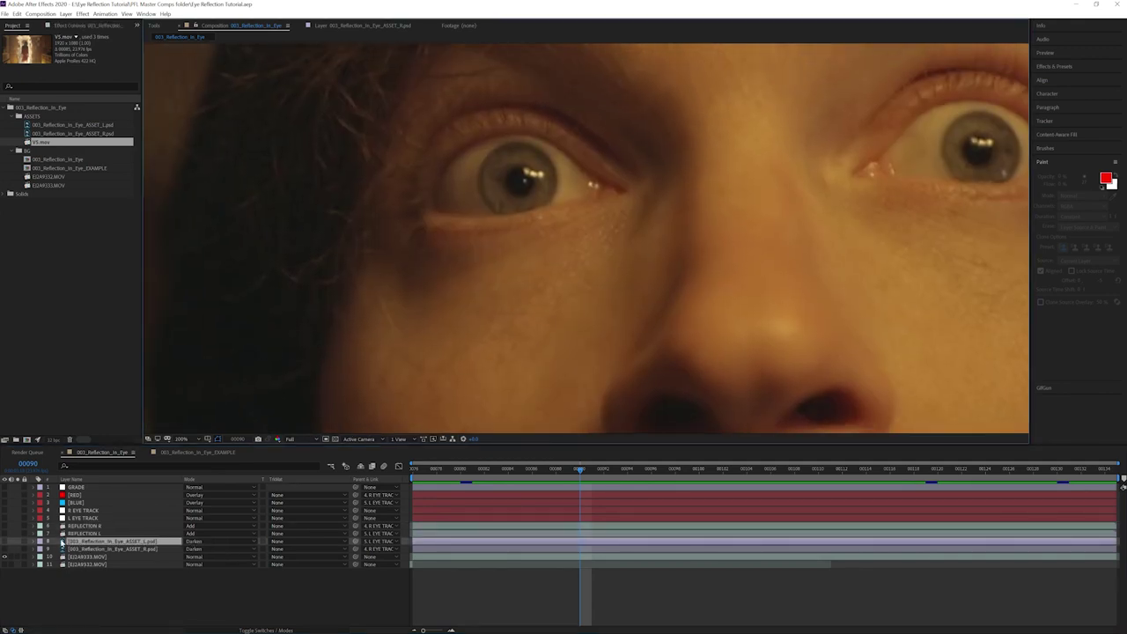
{"action": "left_click", "coordinate": [6, 541]}
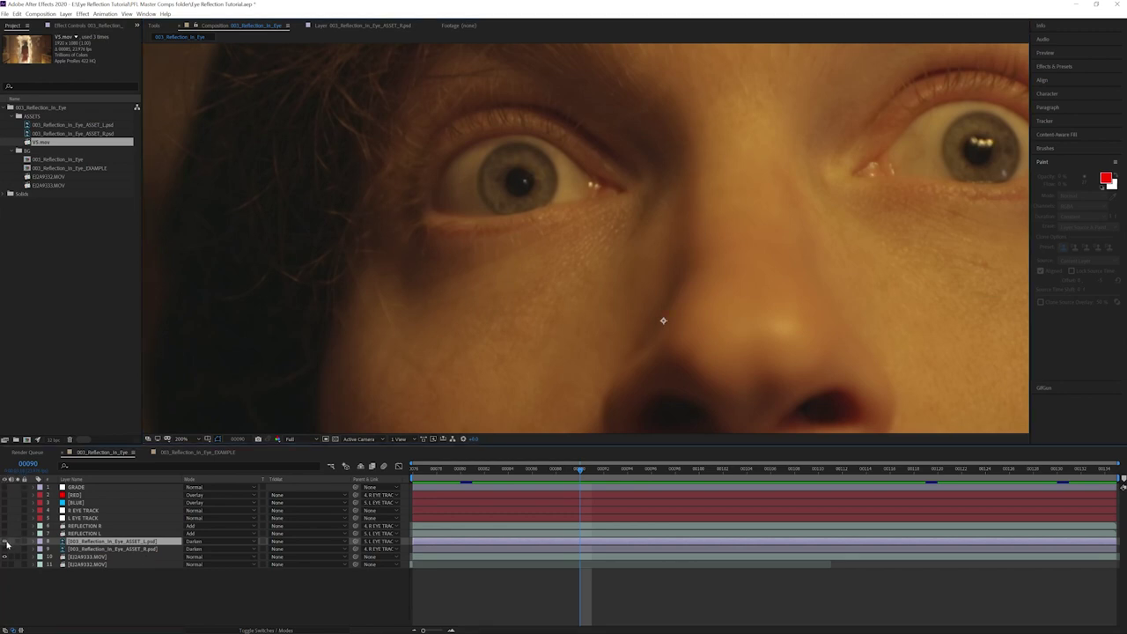
{"action": "left_click", "coordinate": [6, 542]}
{"action": "left_click", "coordinate": [6, 542]}
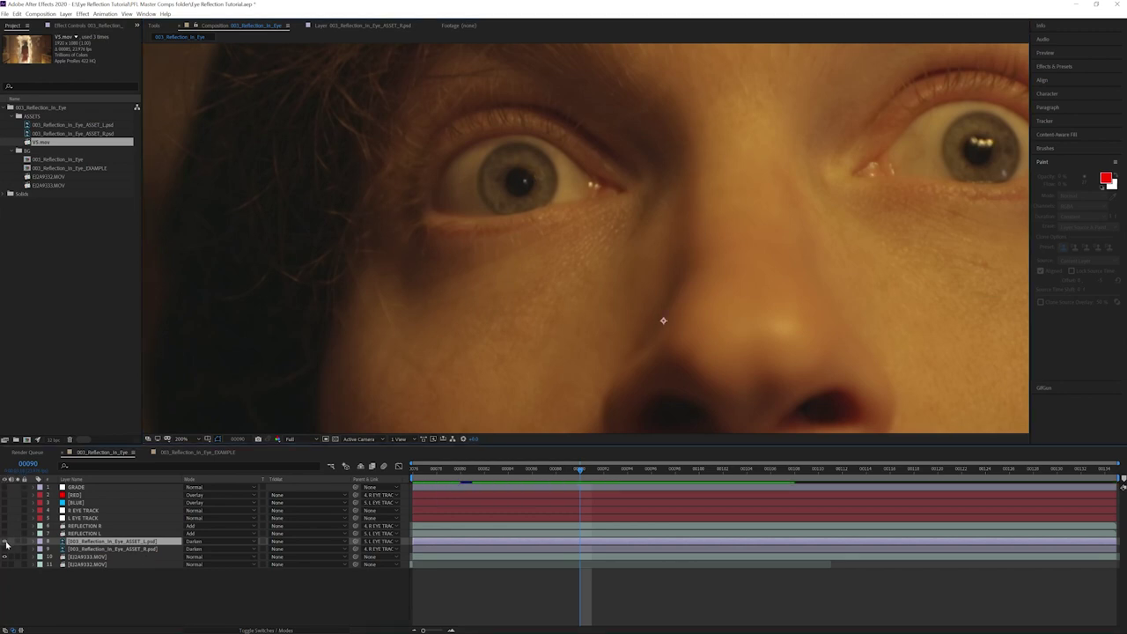
Step: Toggle the 003_Reflection_In_Eye_ASSET_L.psd layer at frame 90 to compare the pupil highlight up close with and without the patch
{"action": "left_click", "coordinate": [105, 550]}
{"action": "left_click", "coordinate": [124, 543]}
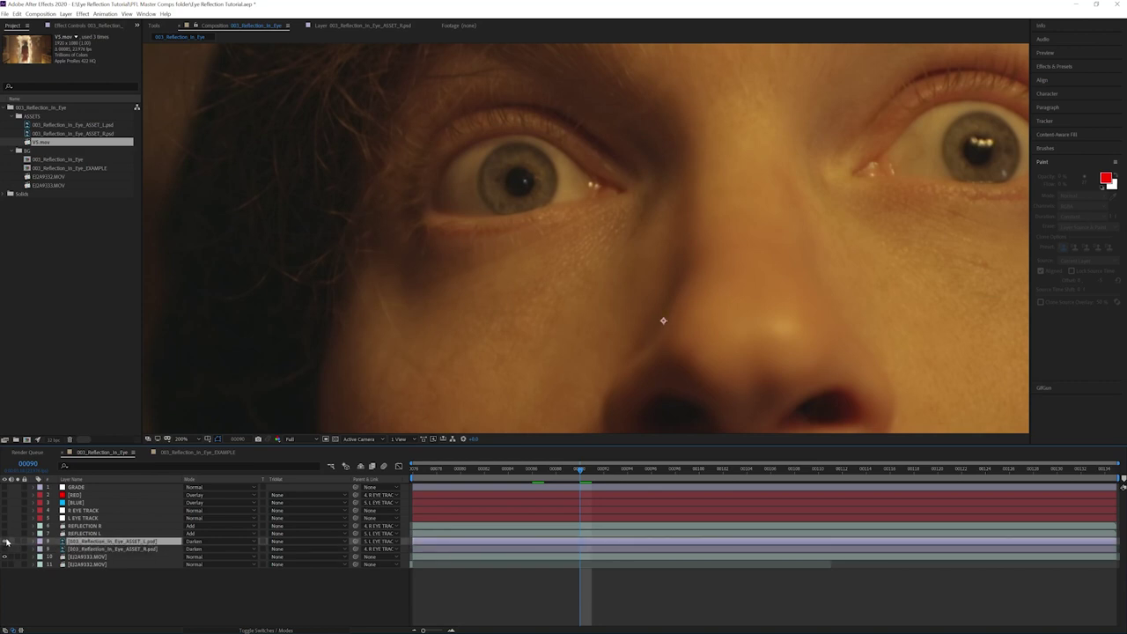
{"action": "scroll", "coordinate": [458, 174], "scroll_direction": "up", "scroll_amount": 4}
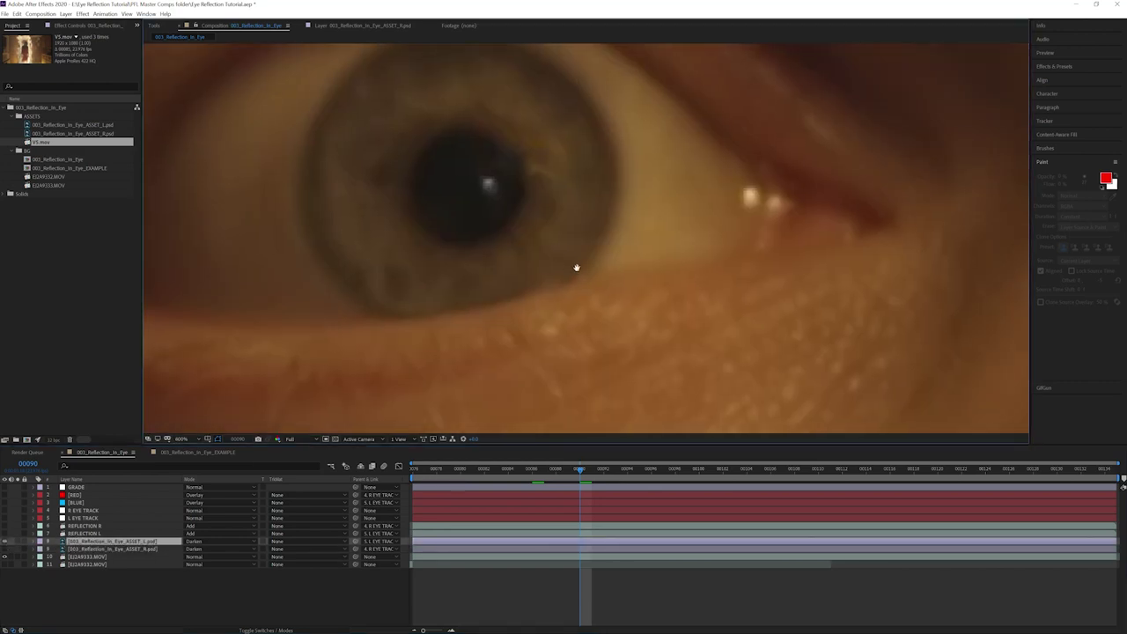
{"action": "left_click_drag", "start_coordinate": [608, 210], "coordinate": [646, 216]}
{"action": "left_click", "coordinate": [4, 542]}
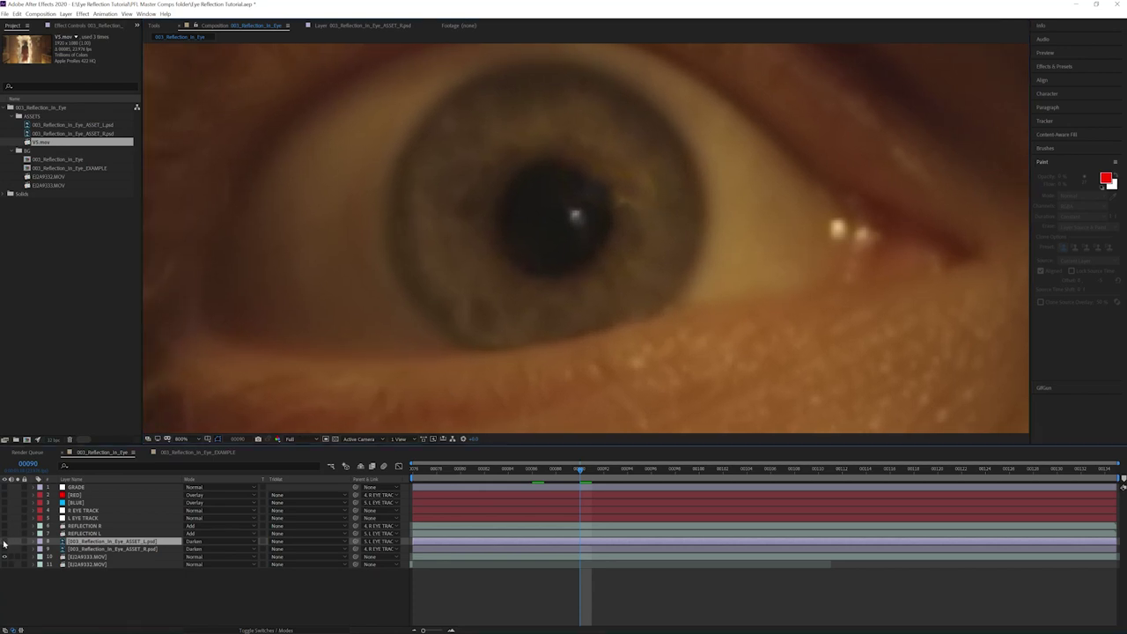
{"action": "left_click", "coordinate": [4, 542]}
{"action": "scroll", "coordinate": [596, 217], "scroll_direction": "down", "scroll_amount": 1}
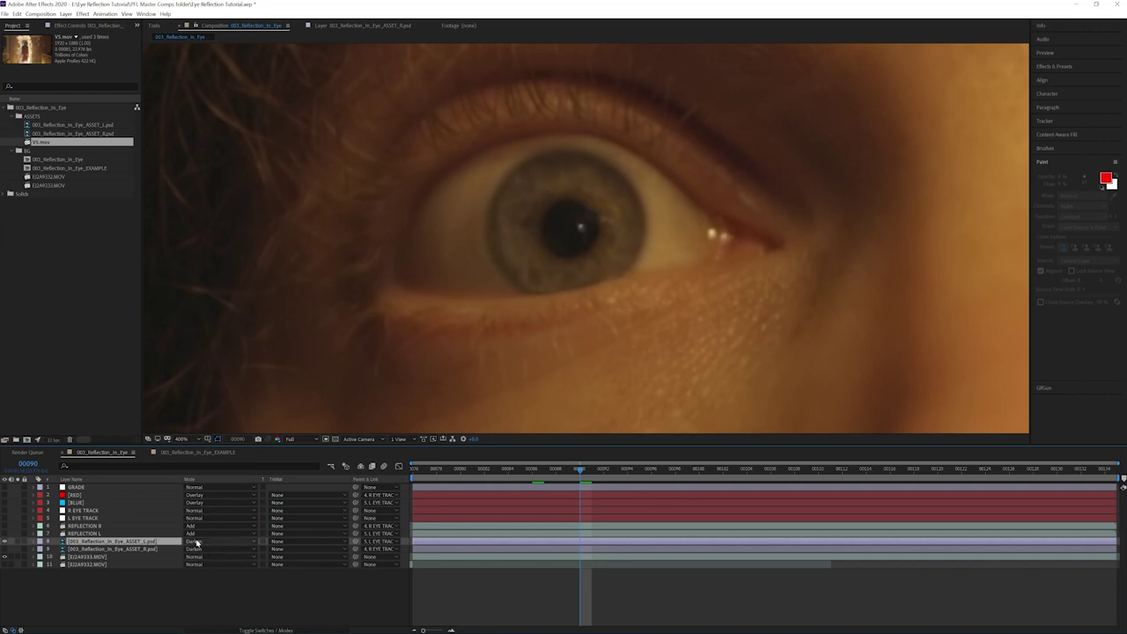
Step: Check the L patch layer's parenting to L EYE TRACK and play back the shot to examine how the patch follows the eye
{"action": "left_click", "coordinate": [387, 543]}
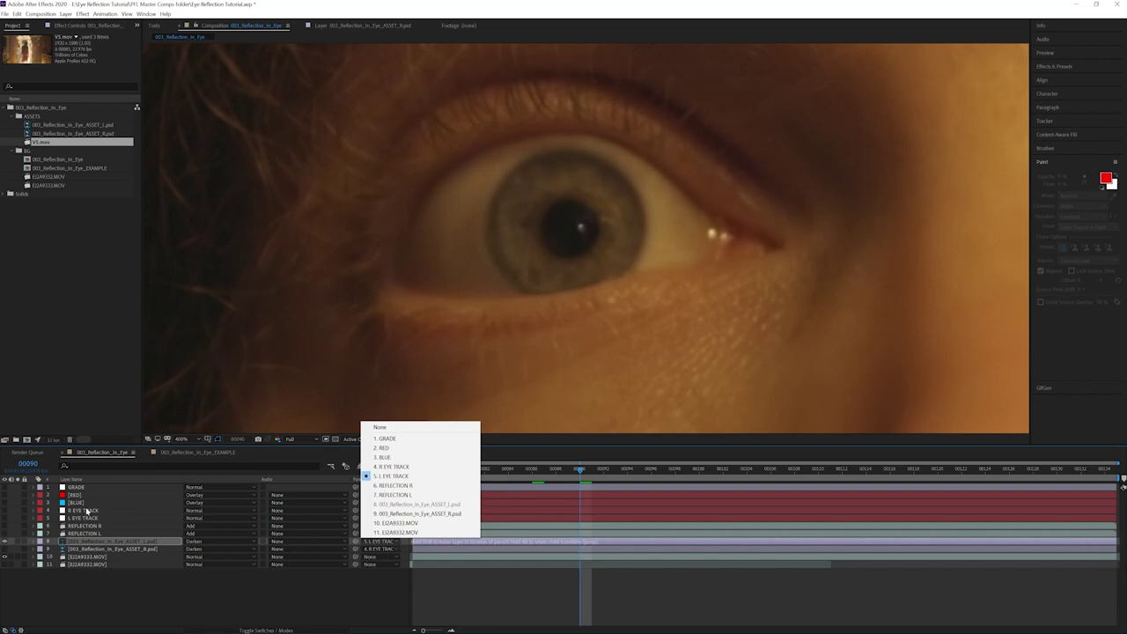
{"action": "left_click", "coordinate": [81, 517]}
{"action": "left_click", "coordinate": [92, 596]}
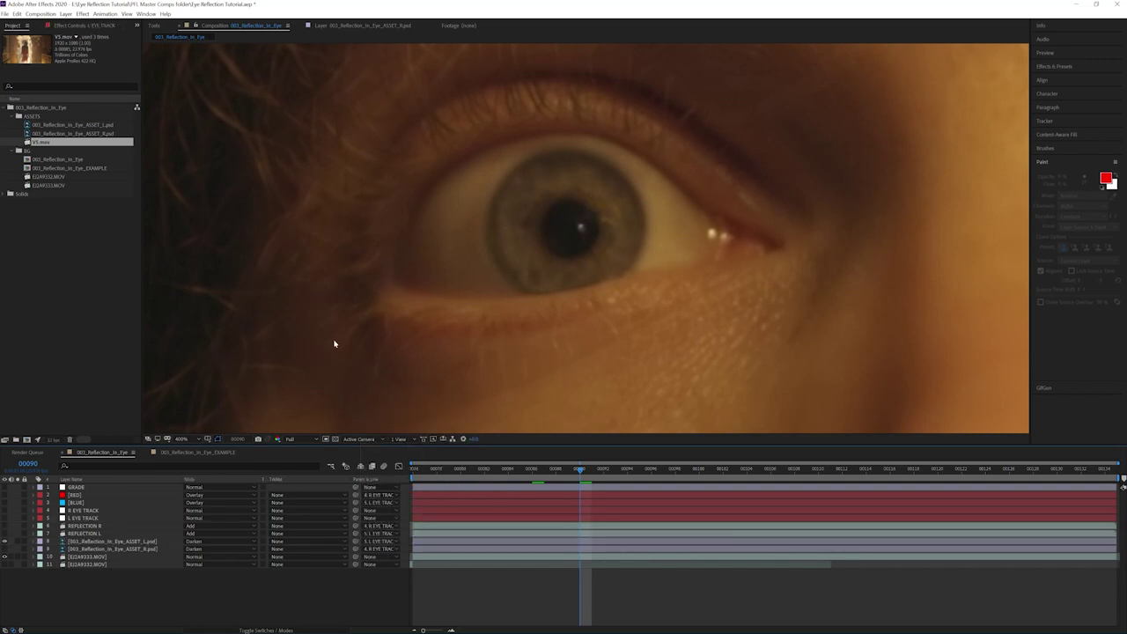
{"action": "key", "text": "space"}
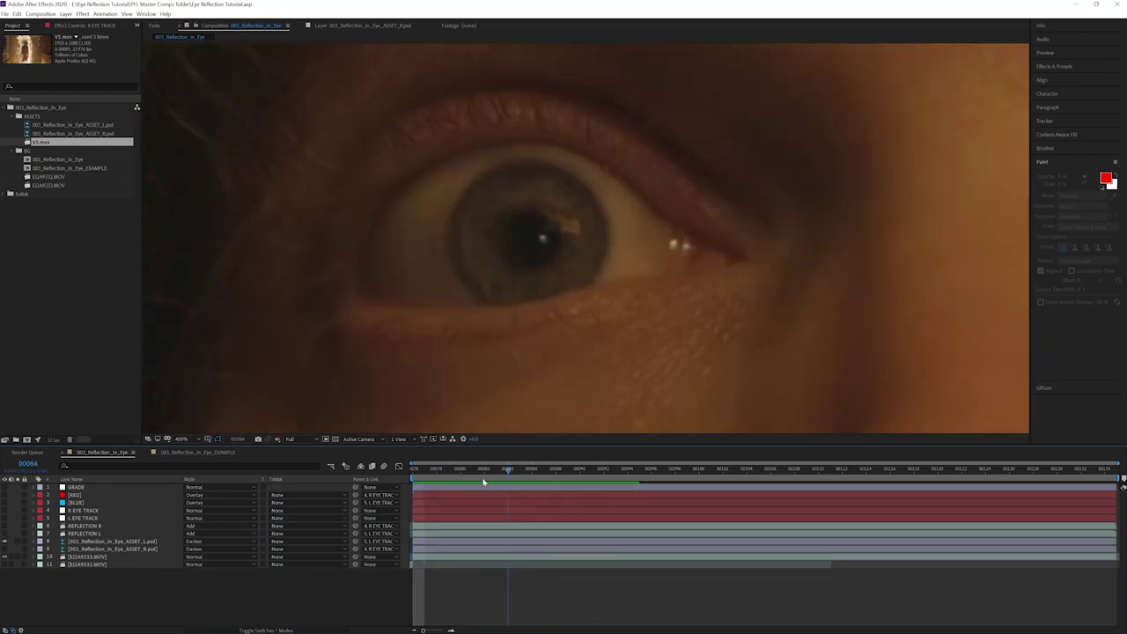
{"action": "scroll", "coordinate": [520, 370], "scroll_direction": "down", "scroll_amount": 4}
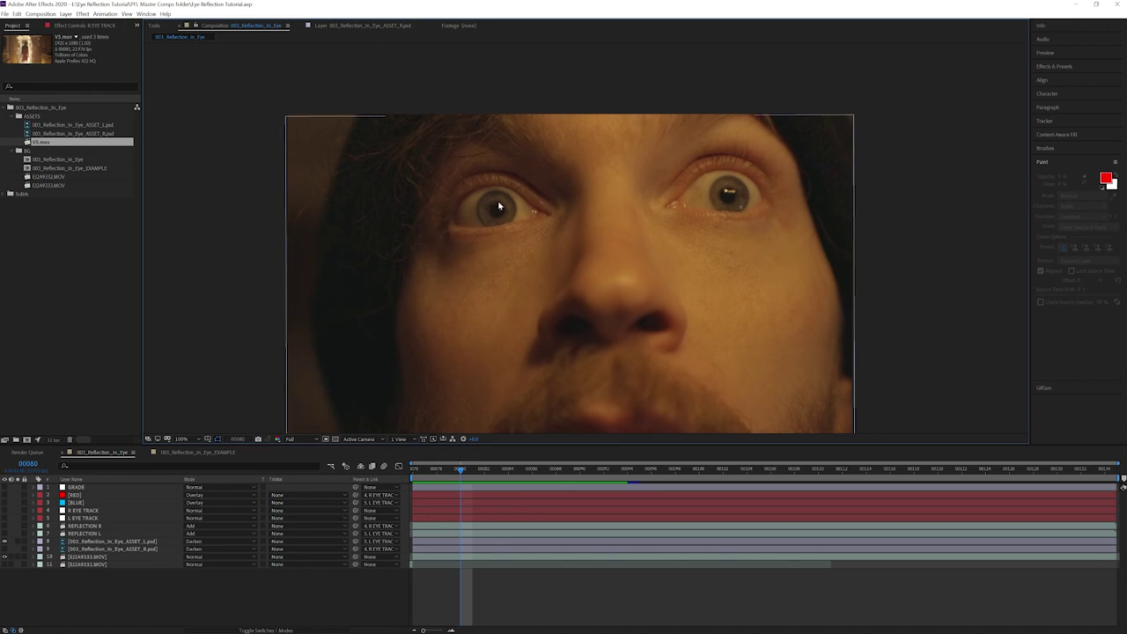
Step: Try the REFLECTION L layer at 100% opacity and undo the opacity change
{"action": "scroll", "coordinate": [517, 233], "scroll_direction": "up", "scroll_amount": 2}
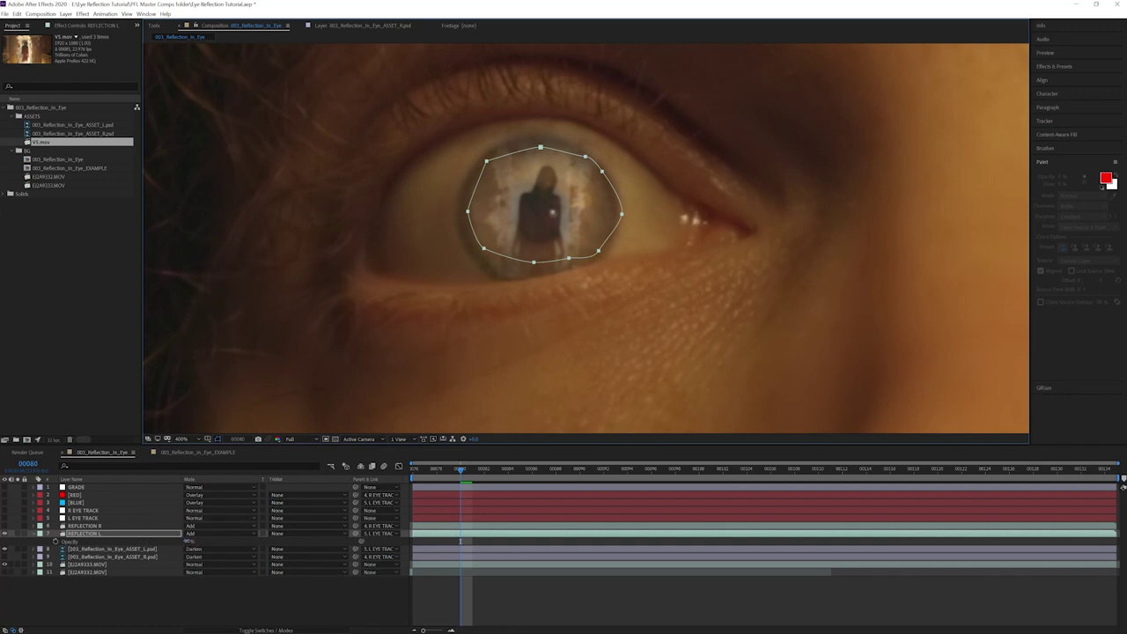
{"action": "left_click_drag", "start_coordinate": [188, 541], "coordinate": [676, 550]}
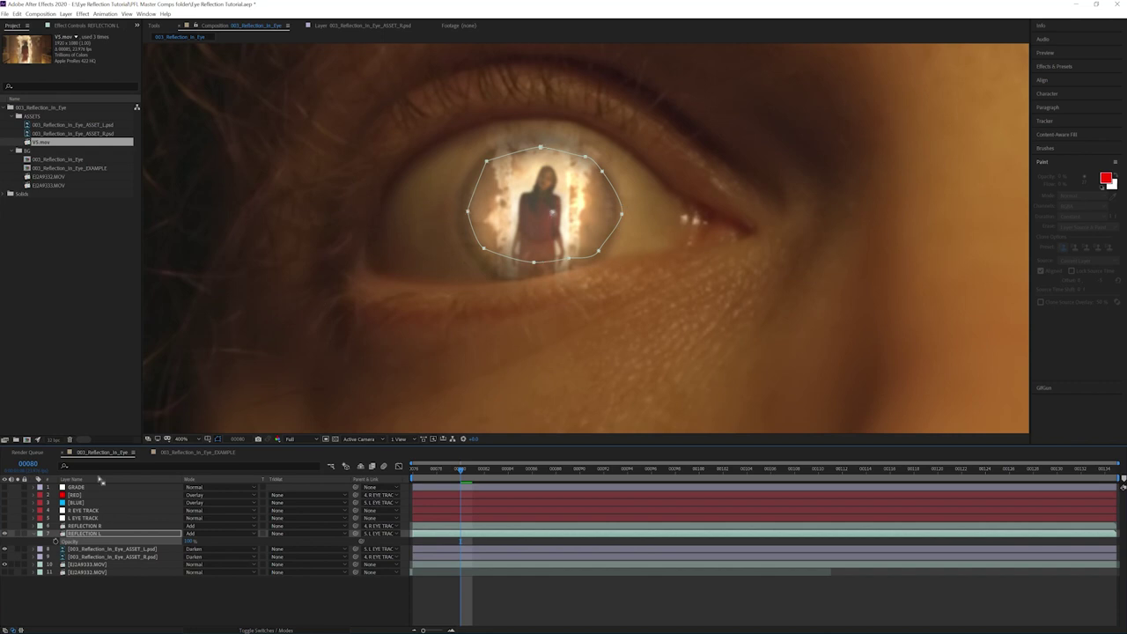
{"action": "key", "text": "ctrl+z"}
{"action": "key", "text": "F2"}
{"action": "left_click", "coordinate": [95, 534]}
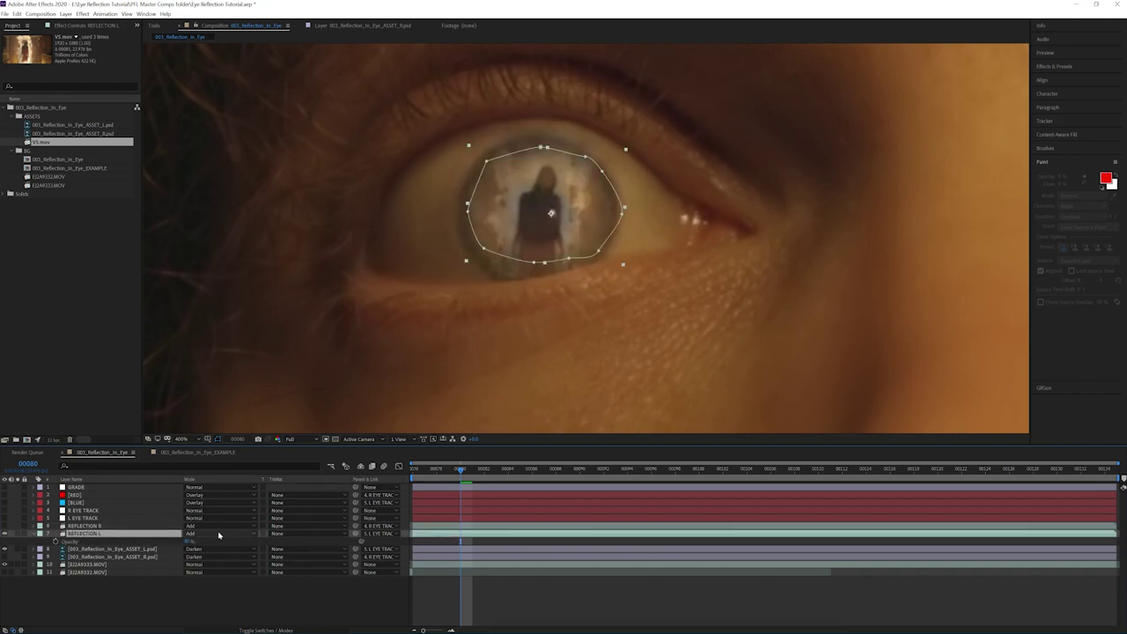
Step: Reveal the Mask Feather of the REFLECTION L layer's mask and inspect the reflection's soft edges against the other eye
{"action": "key", "text": "f"}
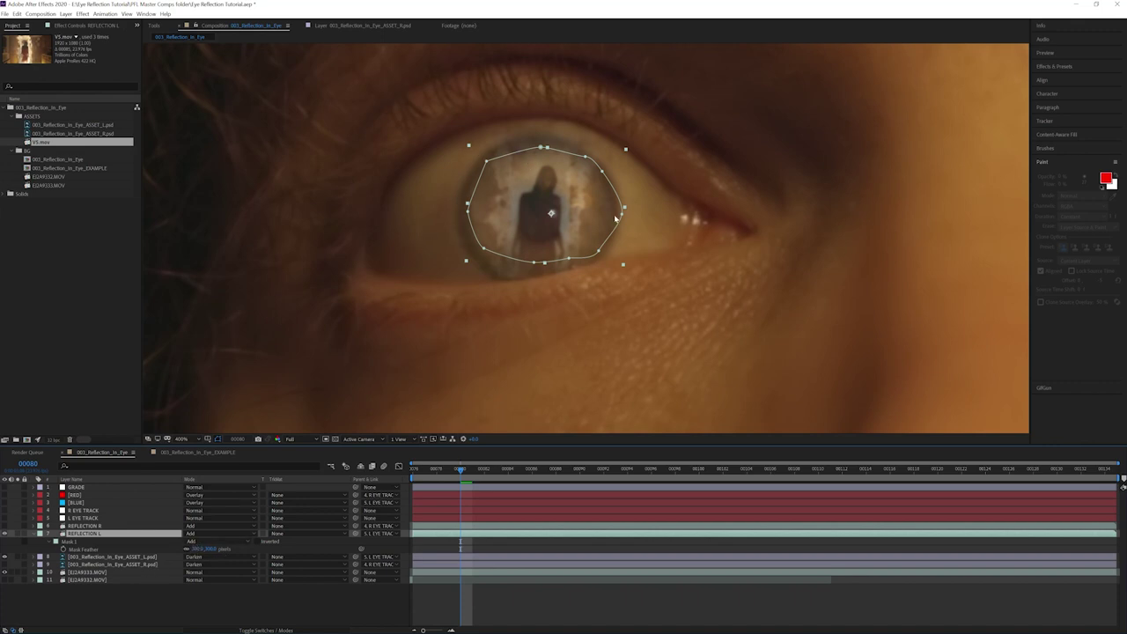
{"action": "left_click", "coordinate": [279, 604]}
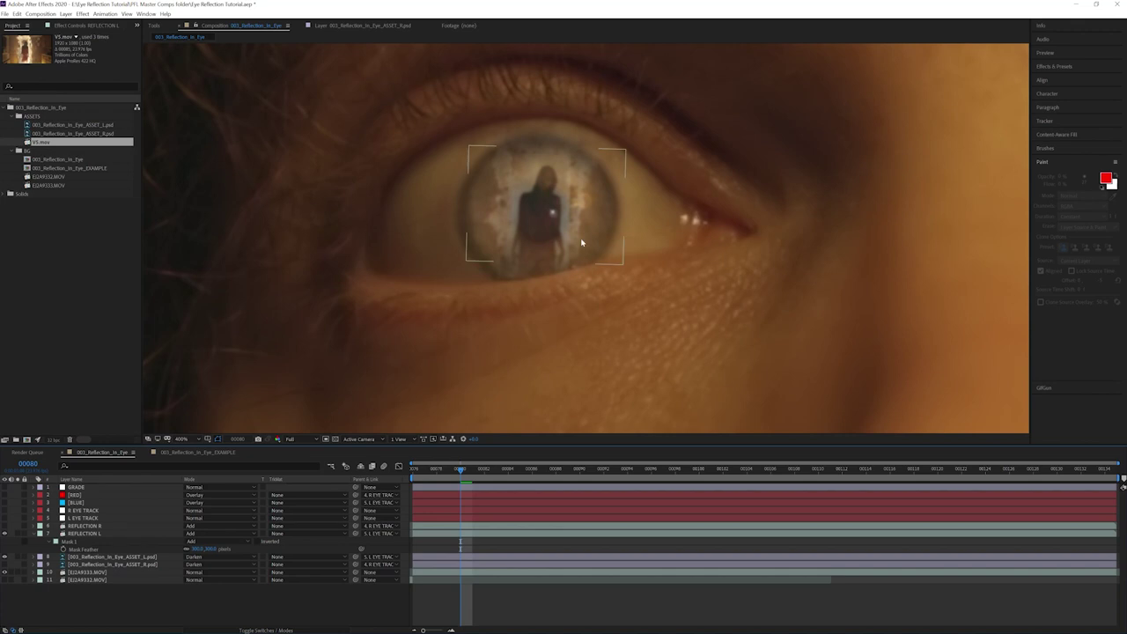
{"action": "scroll", "coordinate": [583, 243], "scroll_direction": "down", "scroll_amount": 1}
{"action": "left_click_drag", "start_coordinate": [719, 263], "coordinate": [556, 268]}
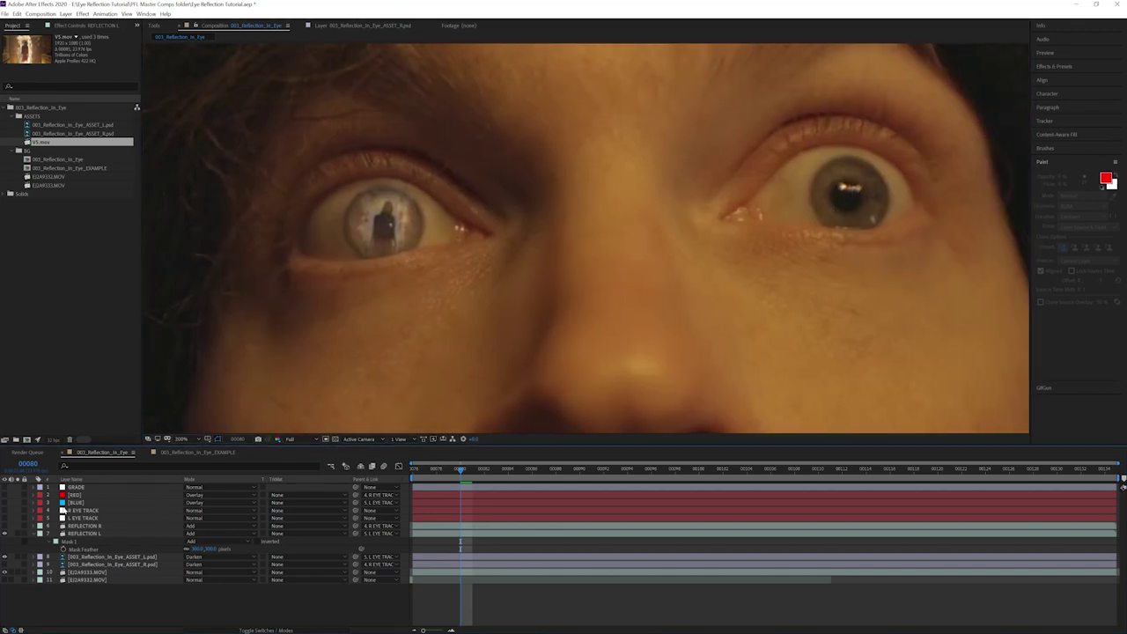
Step: Show the REFLECTION R and 003_Reflection_In_Eye_ASSET_R.psd layers and compare the reflections in both eyes at frame 91
{"action": "left_click", "coordinate": [77, 527]}
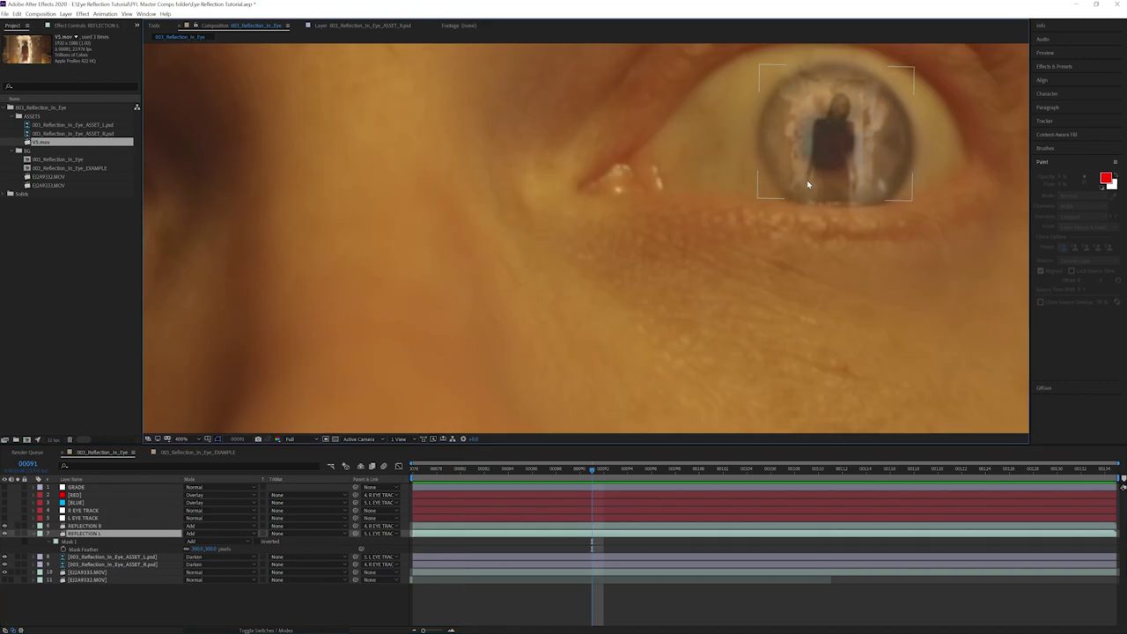
{"action": "left_click_drag", "start_coordinate": [807, 181], "coordinate": [789, 296]}
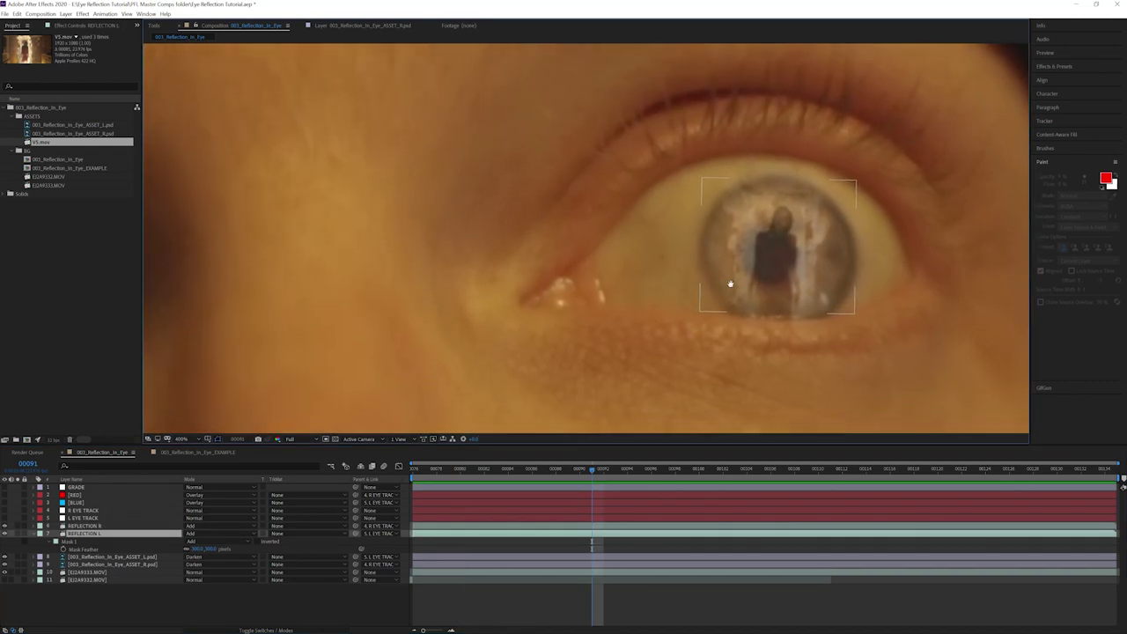
{"action": "scroll", "coordinate": [747, 332], "scroll_direction": "down", "scroll_amount": 1}
{"action": "left_click_drag", "start_coordinate": [747, 332], "coordinate": [880, 251]}
{"action": "left_click", "coordinate": [323, 615]}
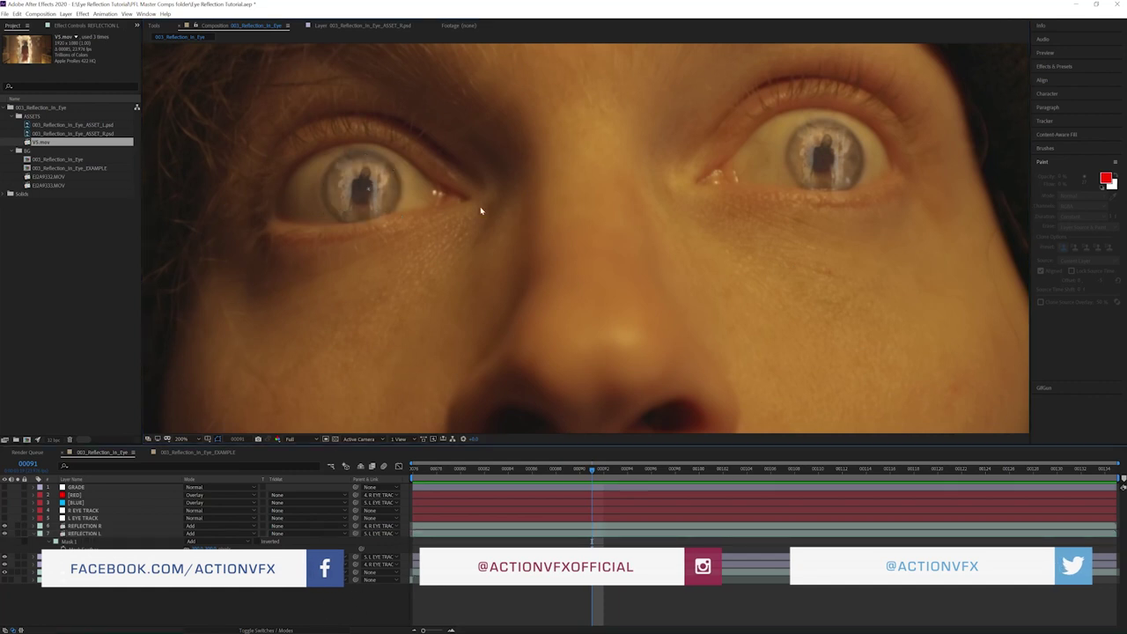
{"action": "left_click_drag", "start_coordinate": [481, 208], "coordinate": [513, 208]}
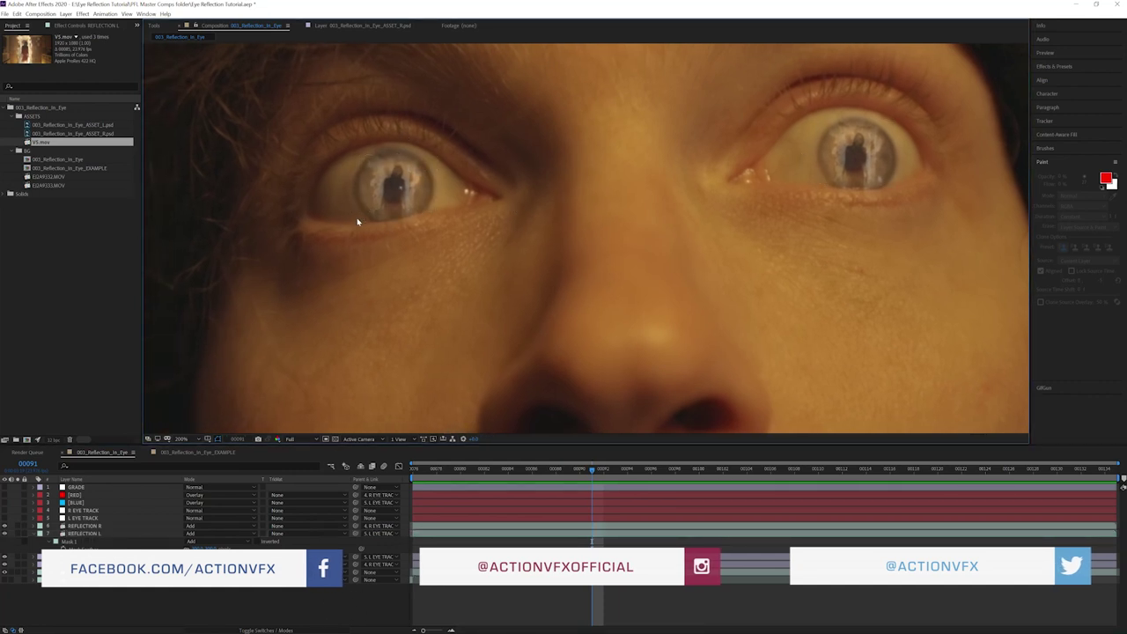
Step: Open the REFLECTION L layer's effect controls and examine up close how its Gaussian Blur softens the reflection
{"action": "scroll", "coordinate": [748, 269], "scroll_direction": "down", "scroll_amount": 2}
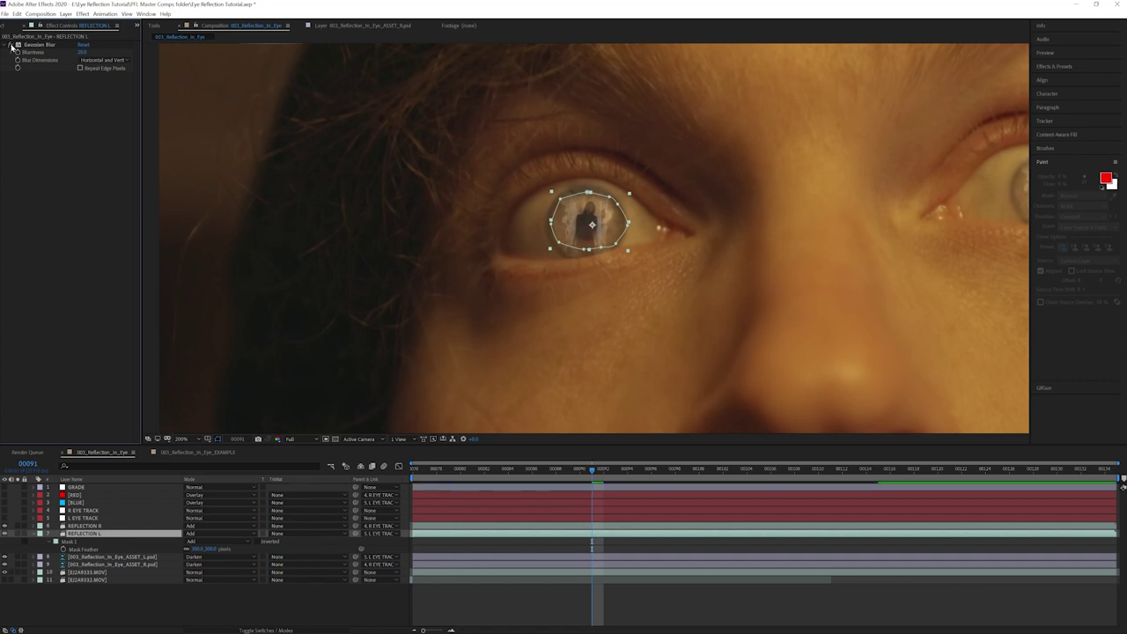
{"action": "scroll", "coordinate": [492, 153], "scroll_direction": "up", "scroll_amount": 2}
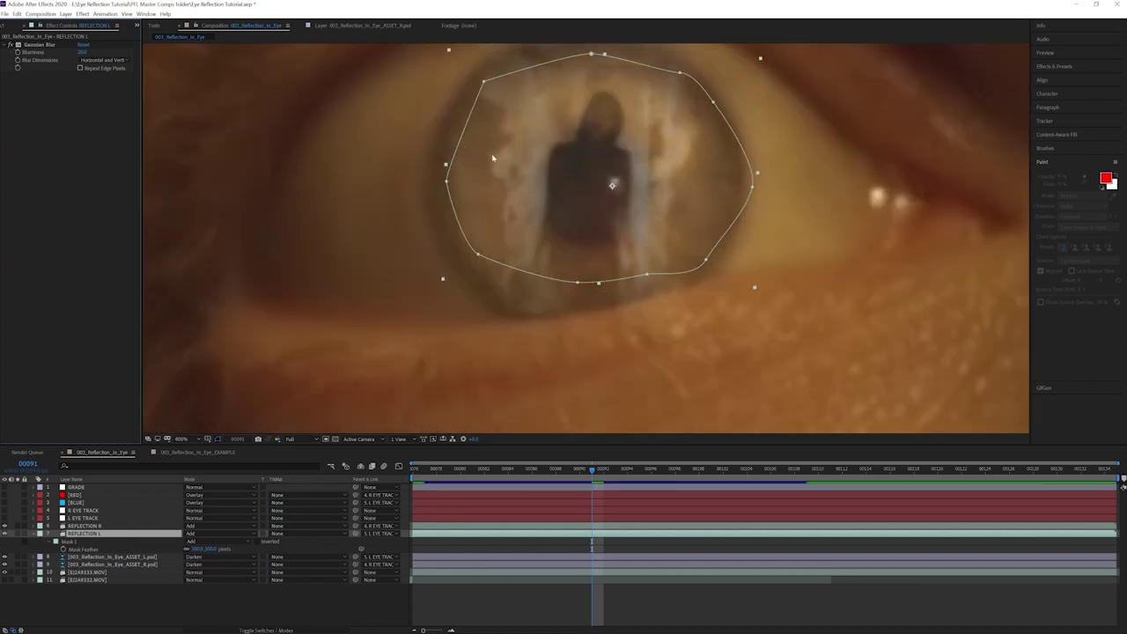
{"action": "left_click_drag", "start_coordinate": [491, 153], "coordinate": [507, 198]}
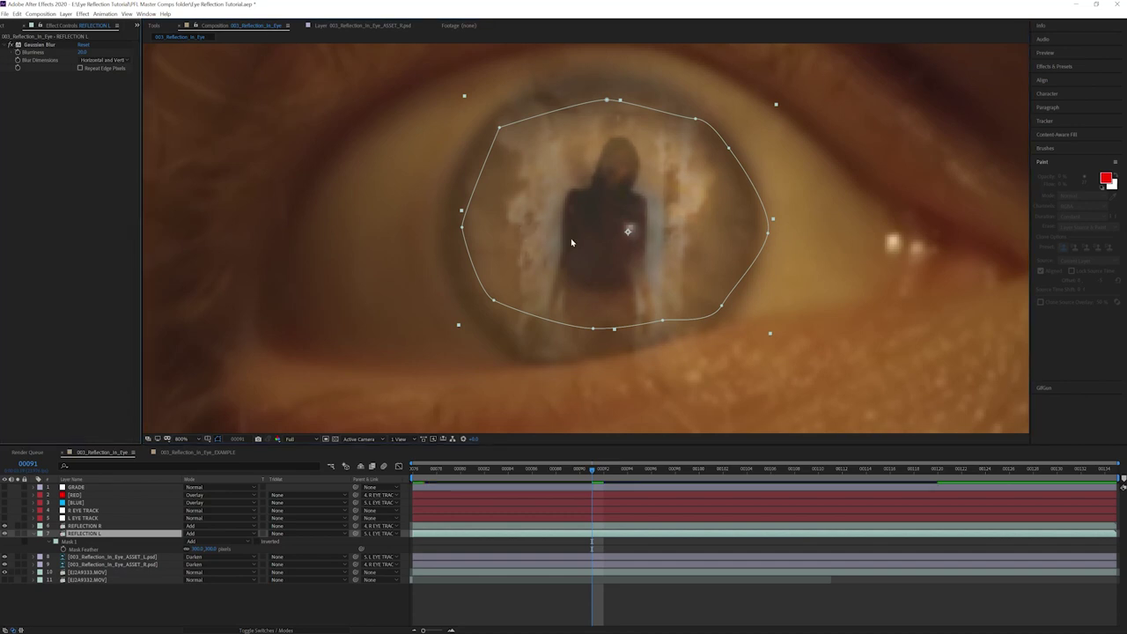
{"action": "key", "text": "comma"}
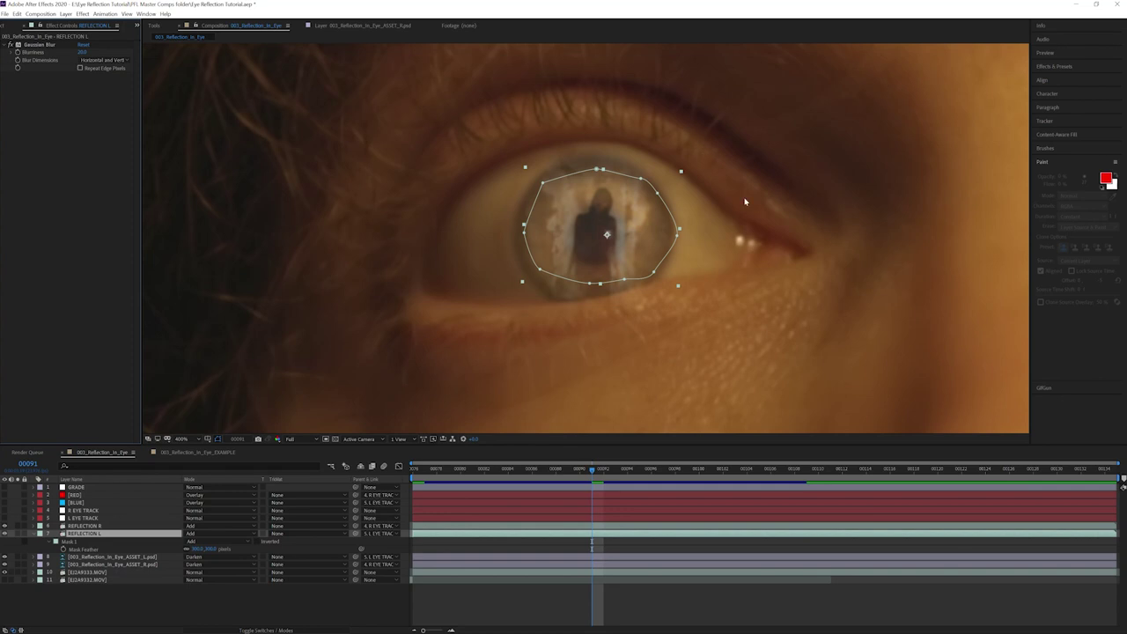
{"action": "key", "text": "comma"}
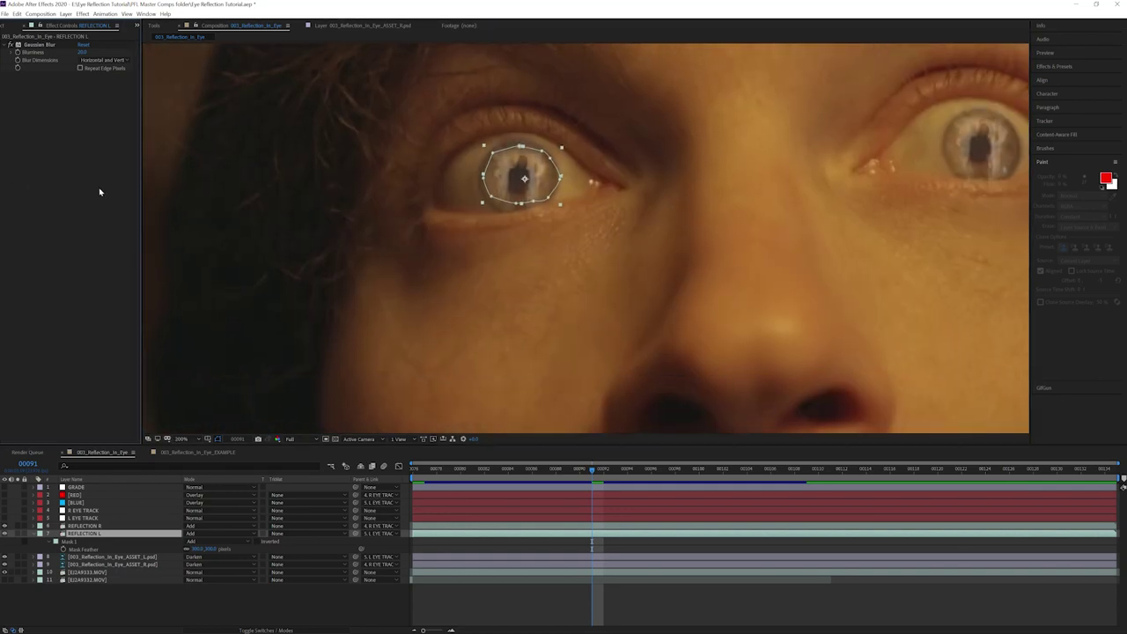
{"action": "key", "text": "comma"}
{"action": "left_click_drag", "start_coordinate": [781, 235], "coordinate": [745, 212]}
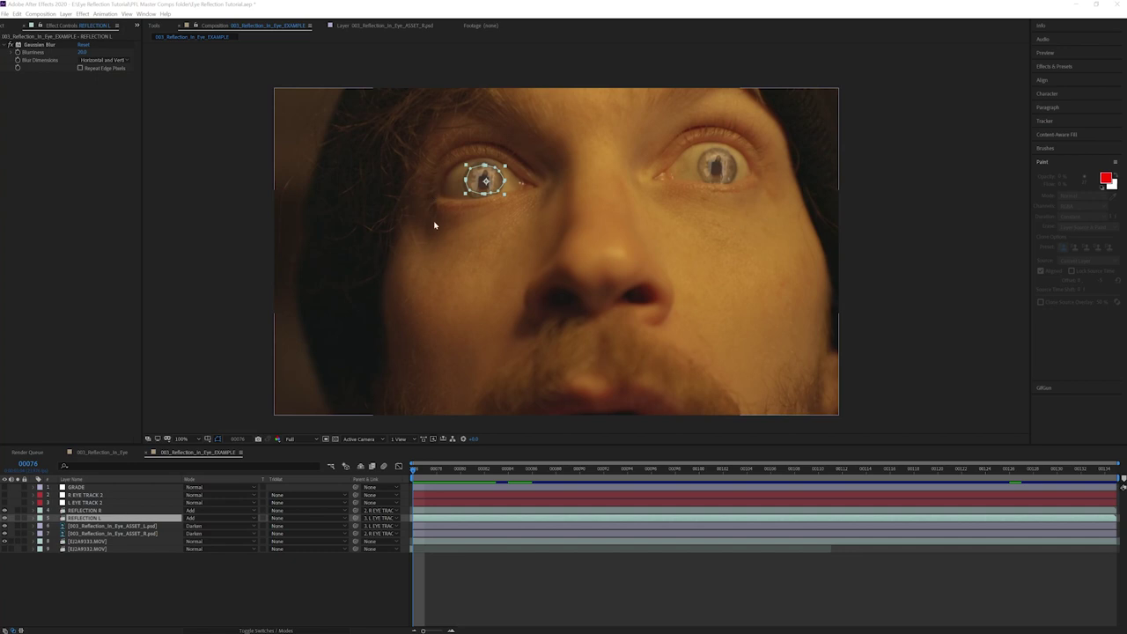
Step: In the 003_Reflection_In_Eye_EXAMPLE composition, hide both the 003_Reflection_In_Eye_ASSET_L.psd and ASSET_R.psd patch layers
{"action": "left_click", "coordinate": [118, 576]}
{"action": "left_click", "coordinate": [97, 533]}
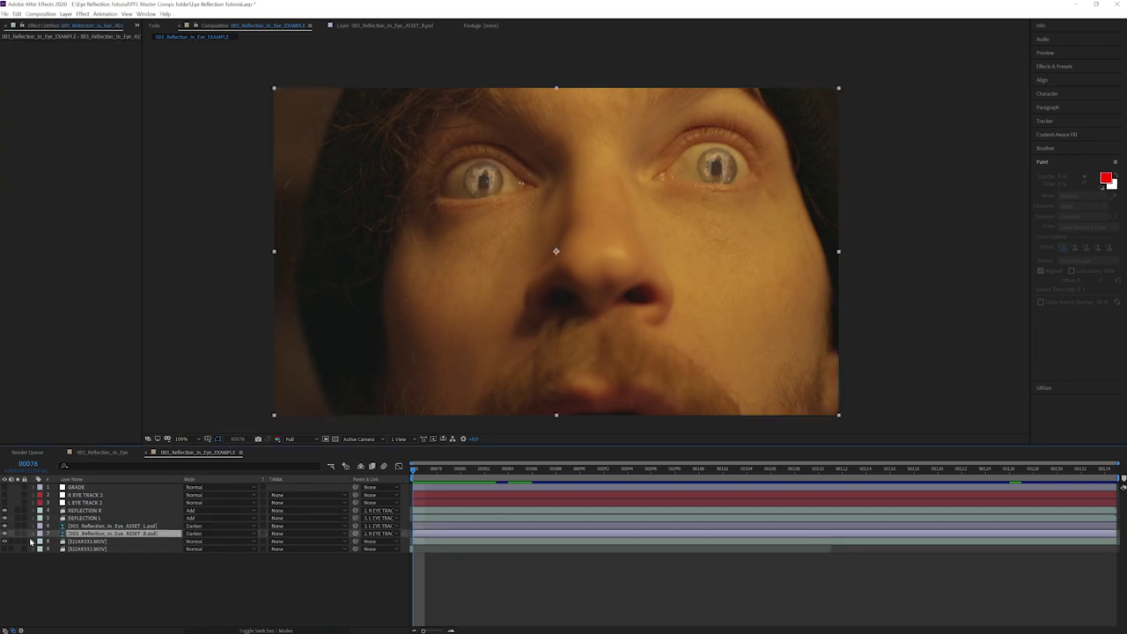
{"action": "left_click_drag", "start_coordinate": [4, 534], "coordinate": [5, 526]}
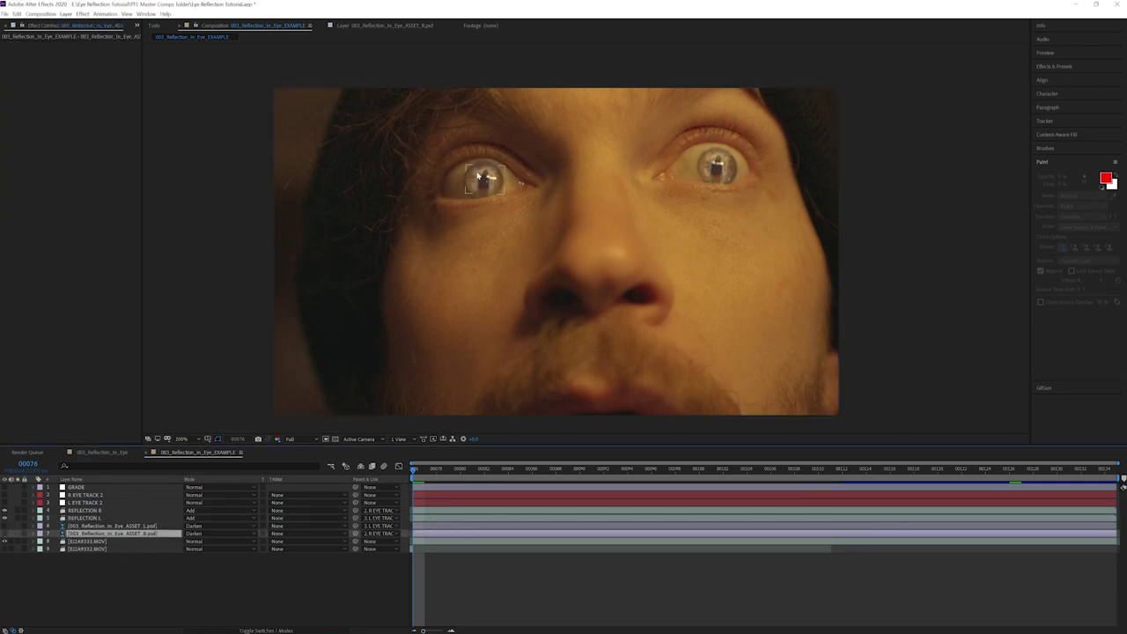
{"action": "scroll", "coordinate": [510, 157], "scroll_direction": "up", "scroll_amount": 1}
{"action": "left_click_drag", "start_coordinate": [510, 157], "coordinate": [639, 255]}
{"action": "left_click", "coordinate": [113, 588]}
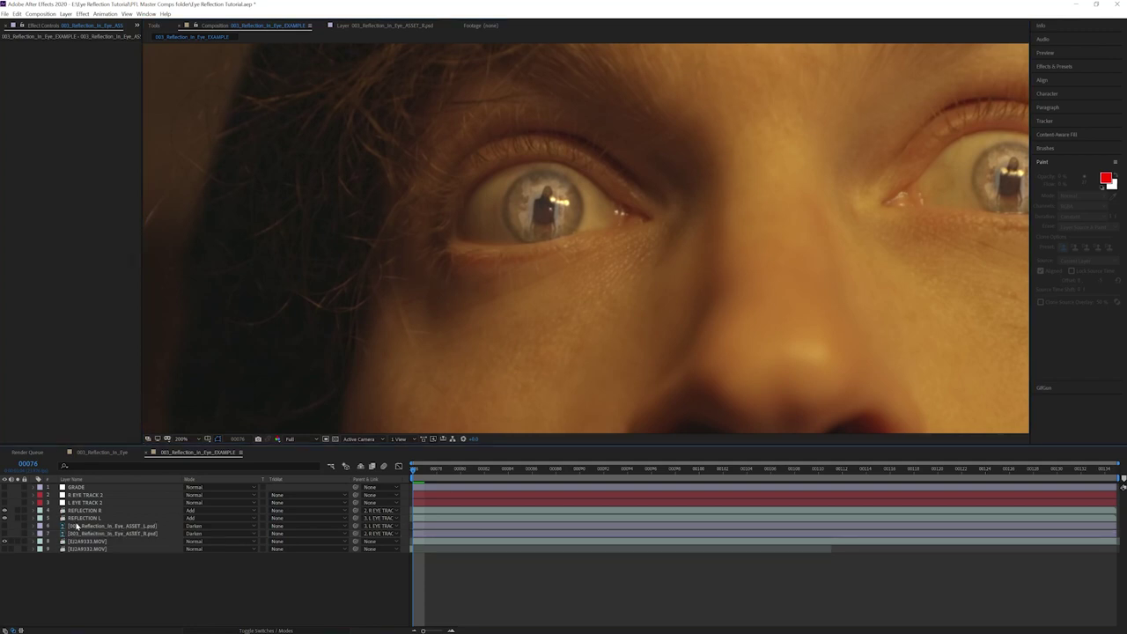
Step: Hide the REFLECTION R and REFLECTION L layers so only the original face footage shows
{"action": "left_click", "coordinate": [76, 518]}
{"action": "left_click", "coordinate": [6, 511]}
{"action": "left_click", "coordinate": [5, 518]}
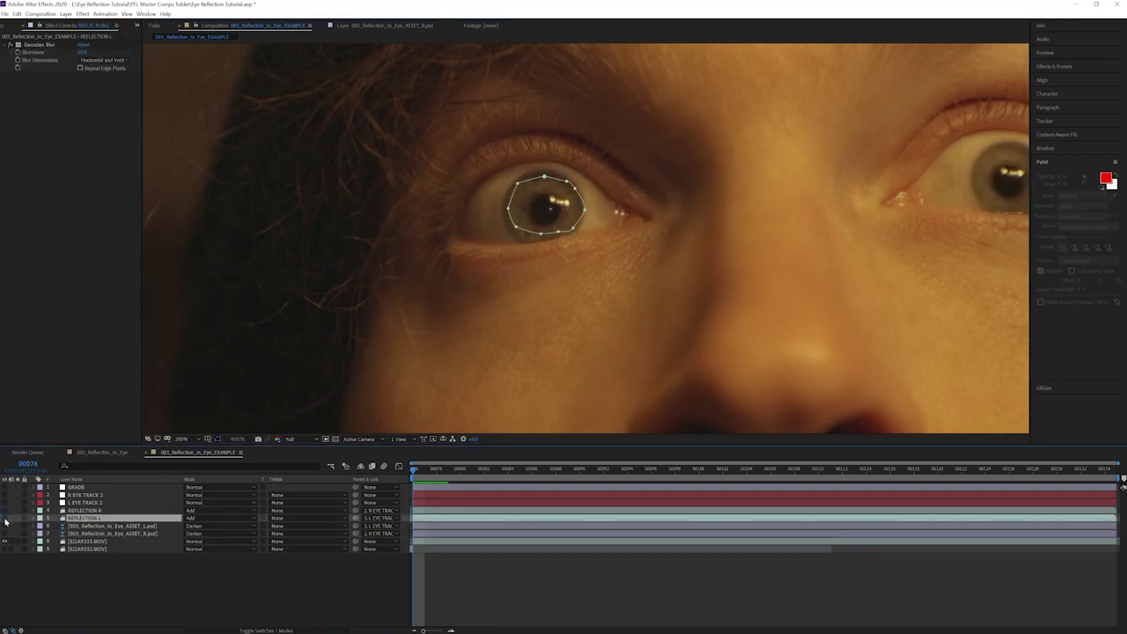
{"action": "left_click", "coordinate": [118, 569]}
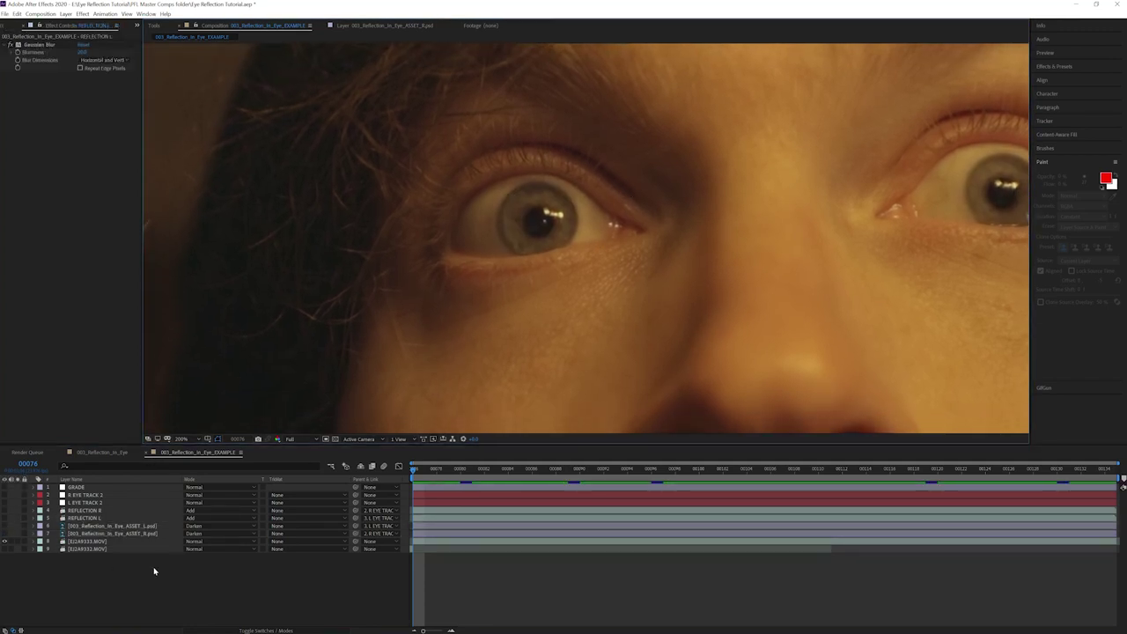
Step: Create a 1920 x 1080 px solid layer with a royal blue colour and name it BLUE
{"action": "right_click", "coordinate": [140, 568]}
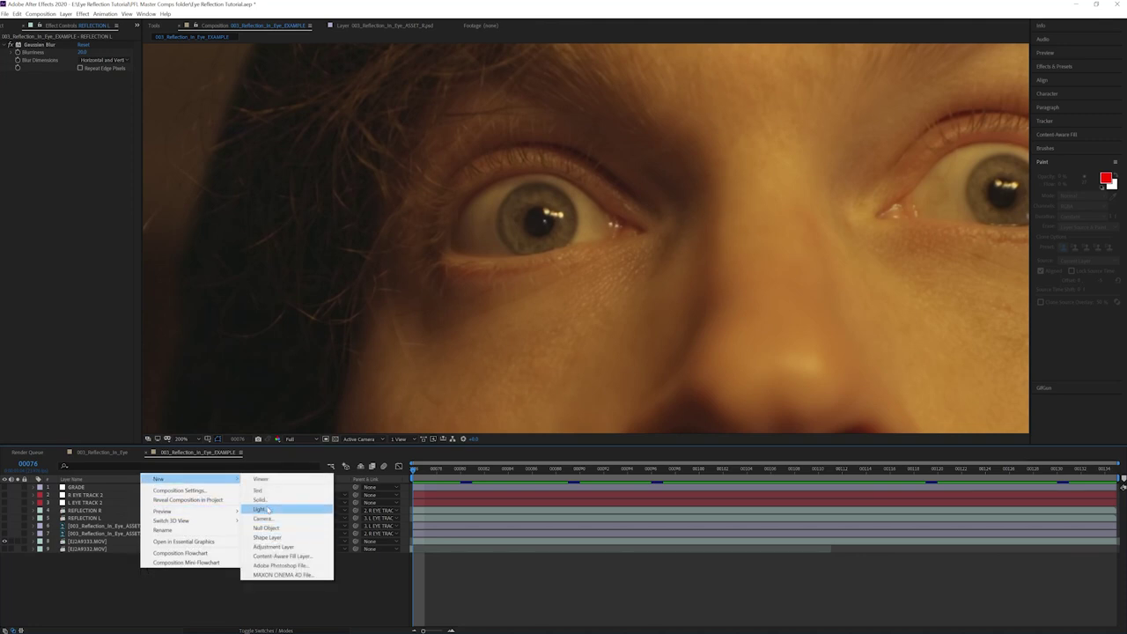
{"action": "left_click", "coordinate": [265, 499]}
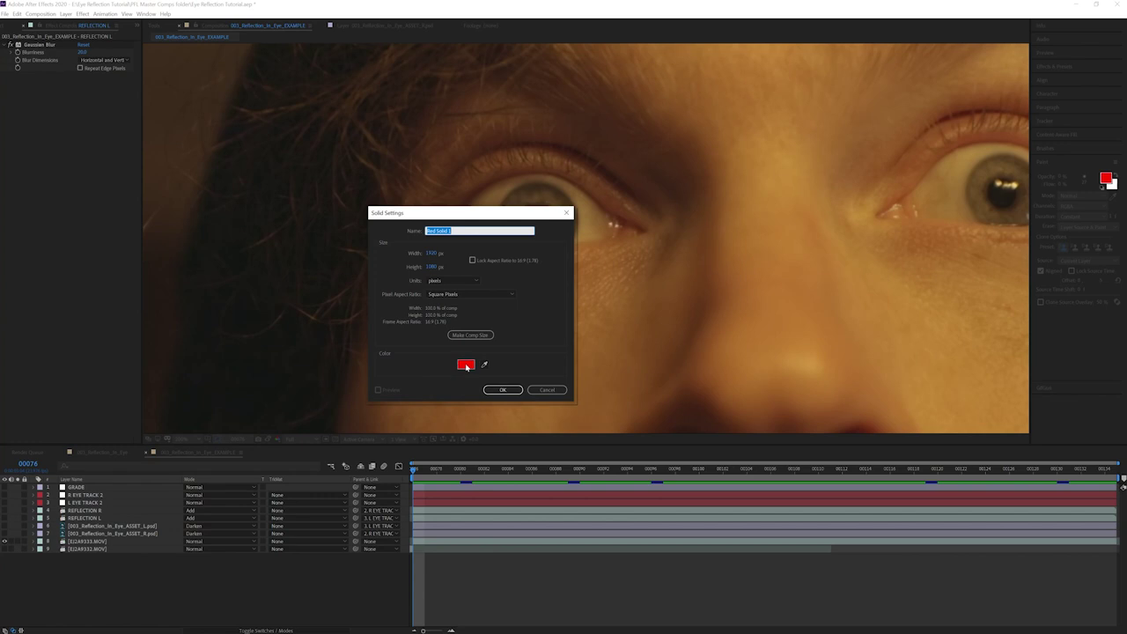
{"action": "left_click", "coordinate": [465, 365]}
{"action": "left_click", "coordinate": [810, 242]}
{"action": "mouse_move", "coordinate": [812, 241]}
{"action": "left_mouse_down"}
{"action": "mouse_move", "coordinate": [776, 202]}
{"action": "mouse_move", "coordinate": [780, 212]}
{"action": "mouse_move", "coordinate": [791, 197]}
{"action": "left_mouse_up"}
{"action": "left_click", "coordinate": [882, 183]}
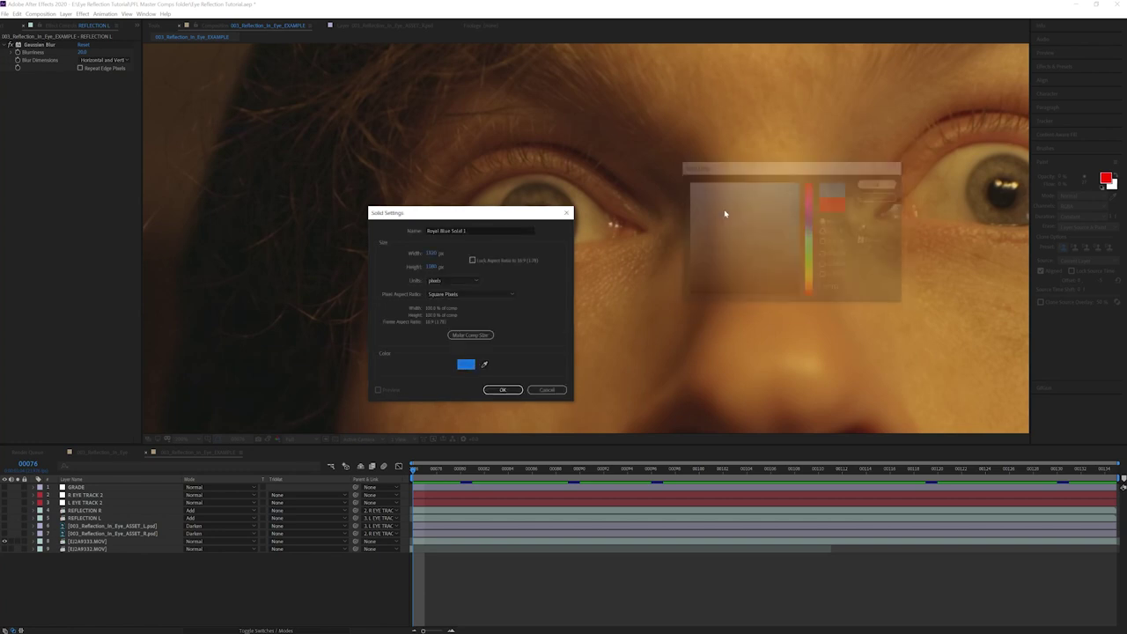
{"action": "type", "text": "BLUE"}
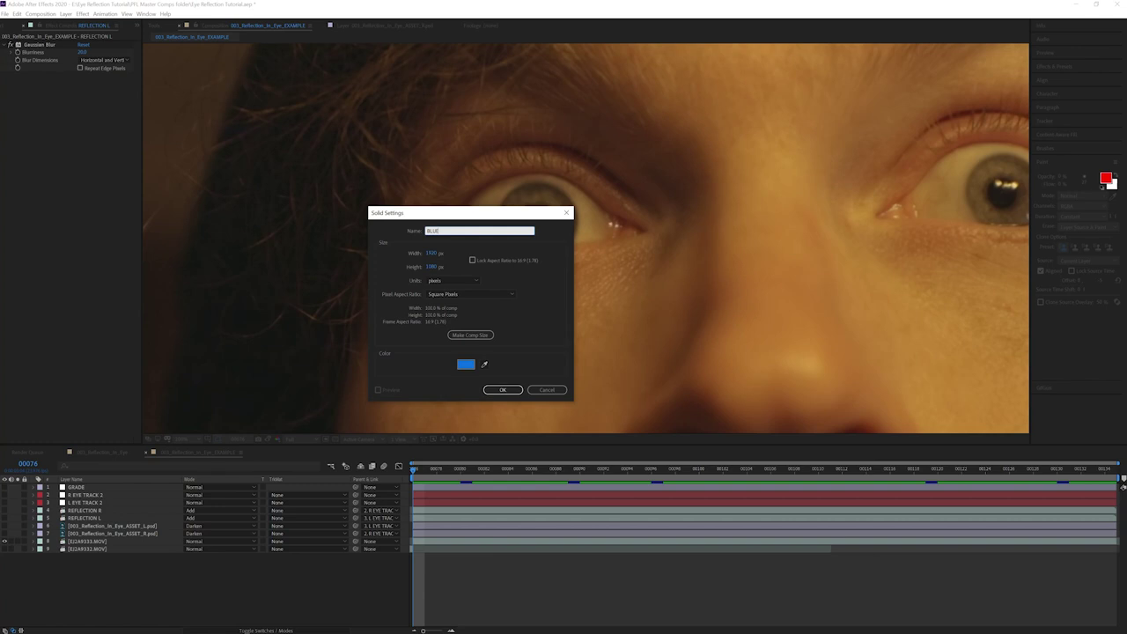
{"action": "key", "text": "Return"}
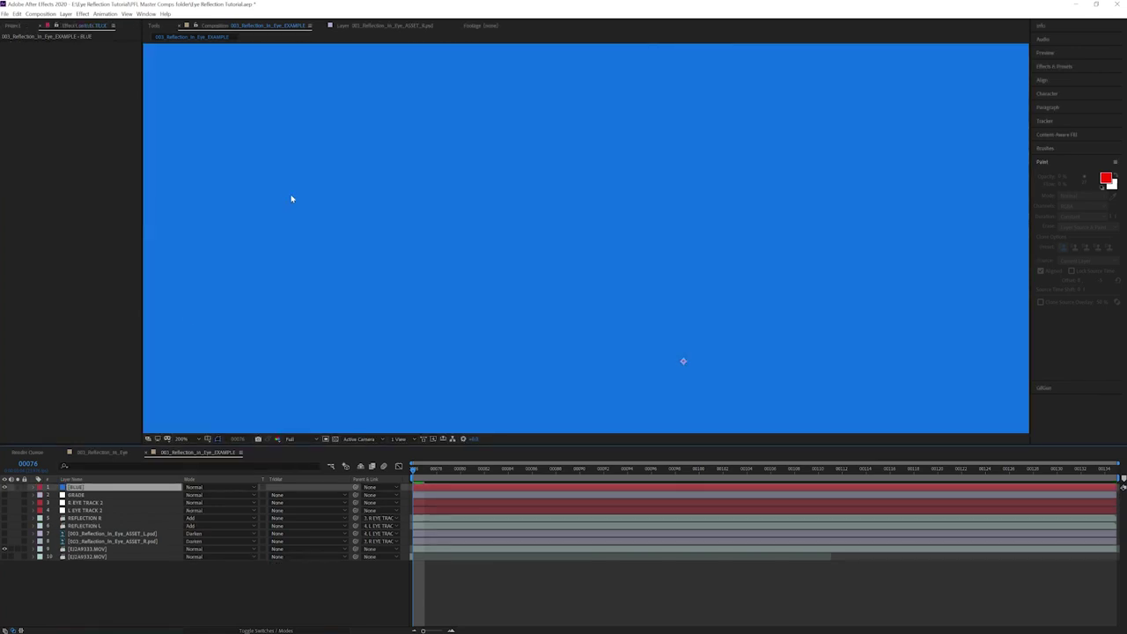
Step: Set the BLUE layer's opacity to 0% to reveal the face footage beneath it
{"action": "key", "text": "t"}
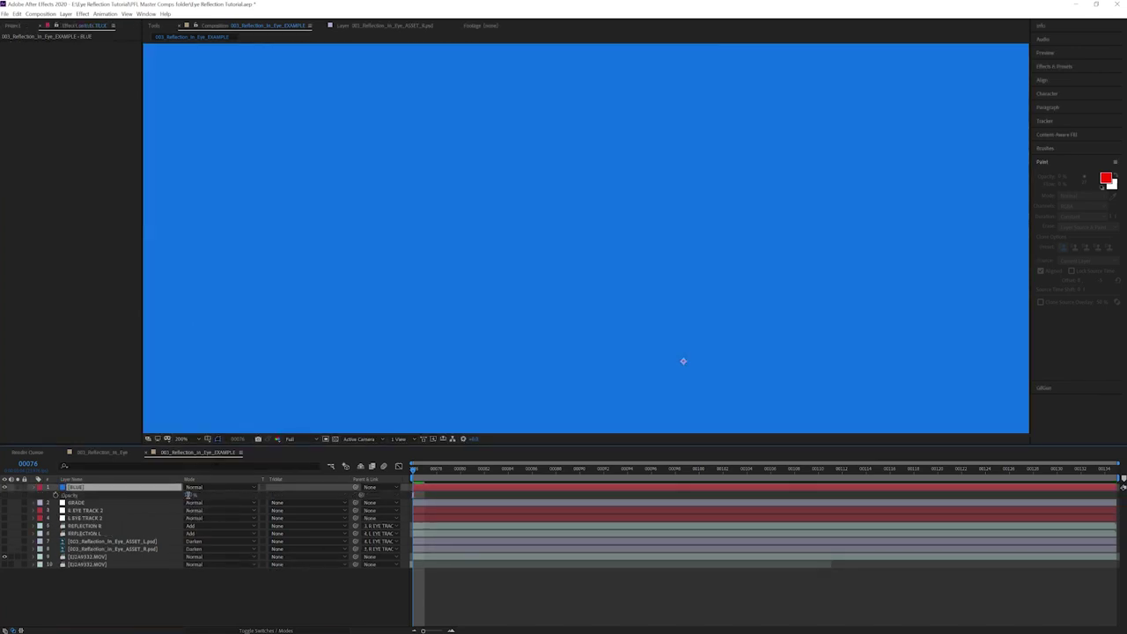
{"action": "left_click", "coordinate": [190, 494]}
{"action": "type", "text": "0"}
{"action": "key", "text": "Return"}
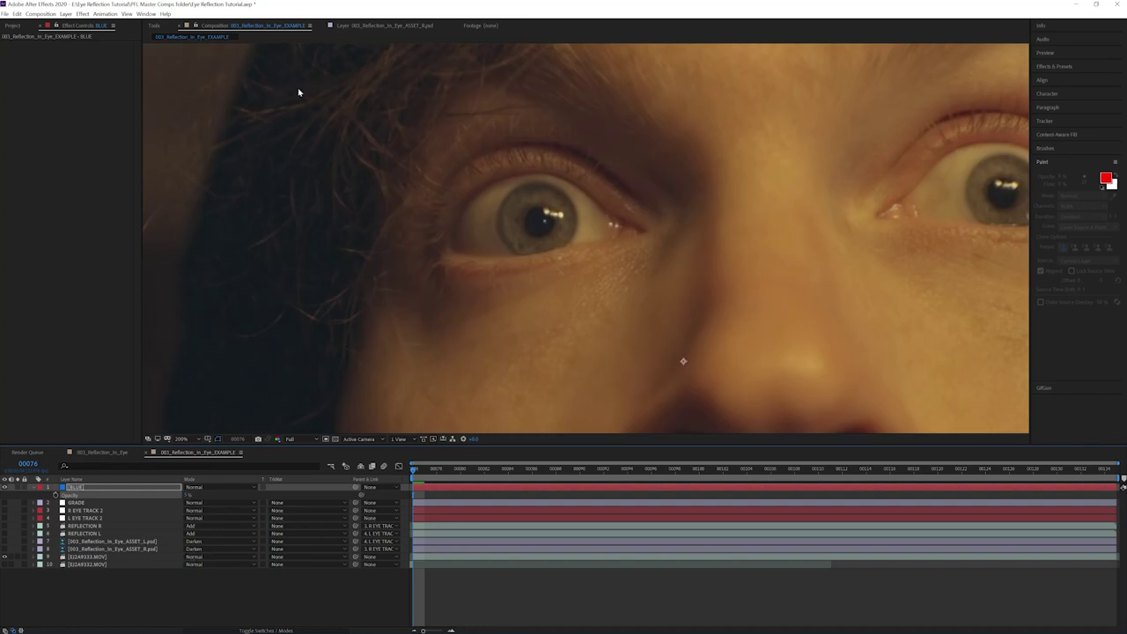
Step: Draw a closed, curved mask on the BLUE layer around the iris of the eye beside the hood and refine its upper edge
{"action": "scroll", "coordinate": [515, 241], "scroll_direction": "up", "scroll_amount": 2}
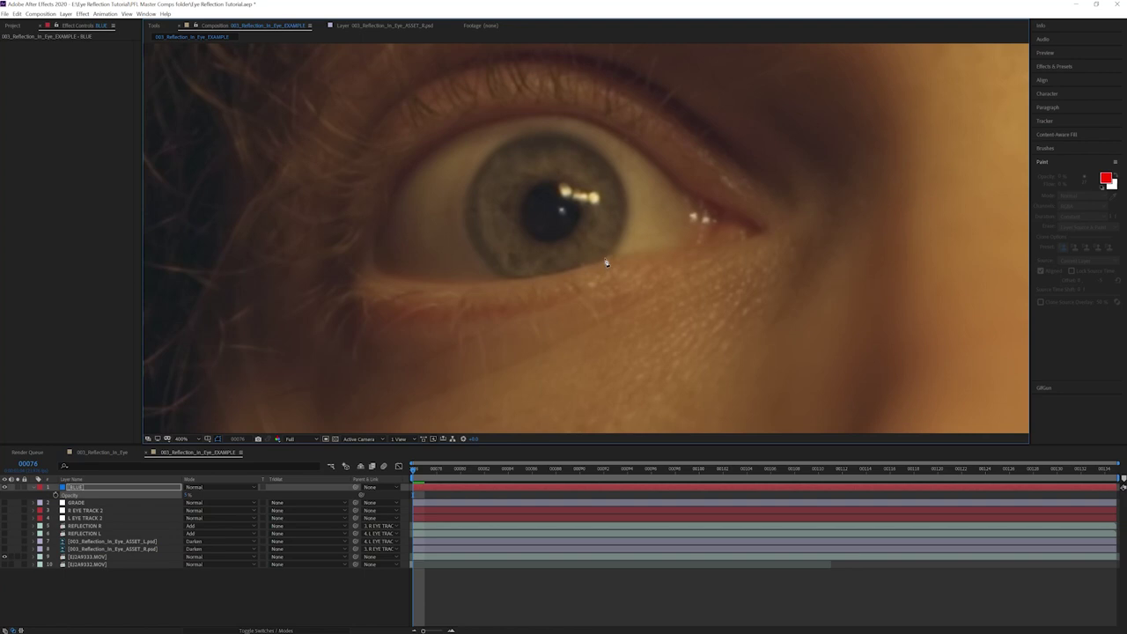
{"action": "left_click", "coordinate": [605, 259]}
{"action": "left_click_drag", "start_coordinate": [614, 164], "coordinate": [524, 142]}
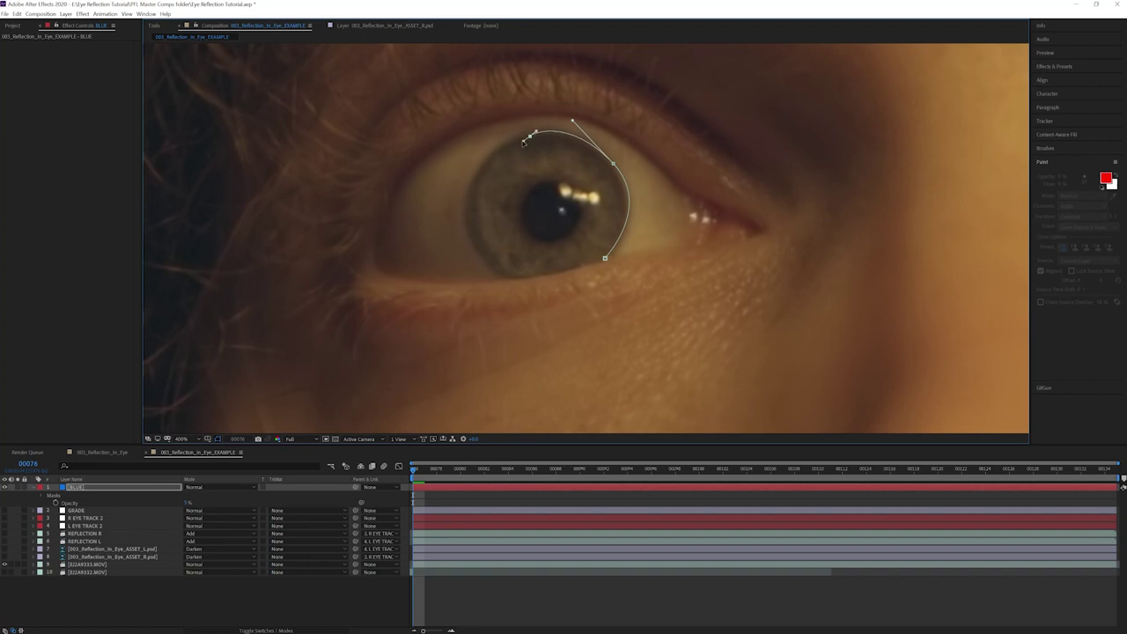
{"action": "left_click_drag", "start_coordinate": [467, 217], "coordinate": [482, 272]}
{"action": "left_click", "coordinate": [511, 280]}
{"action": "left_click", "coordinate": [605, 258]}
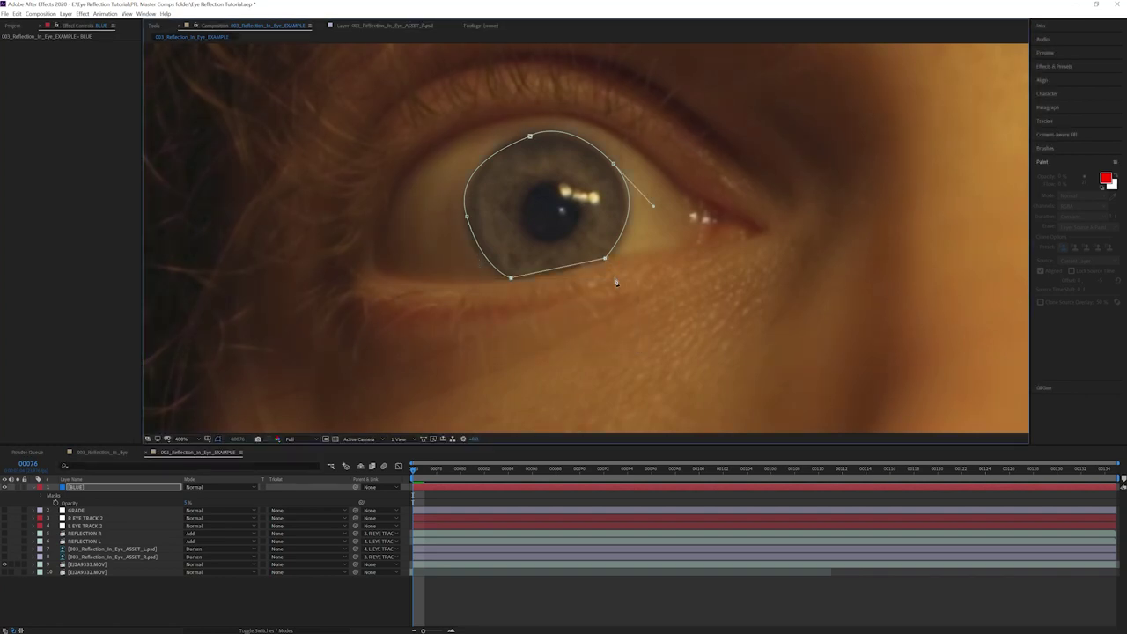
{"action": "left_click_drag", "start_coordinate": [531, 138], "coordinate": [524, 135]}
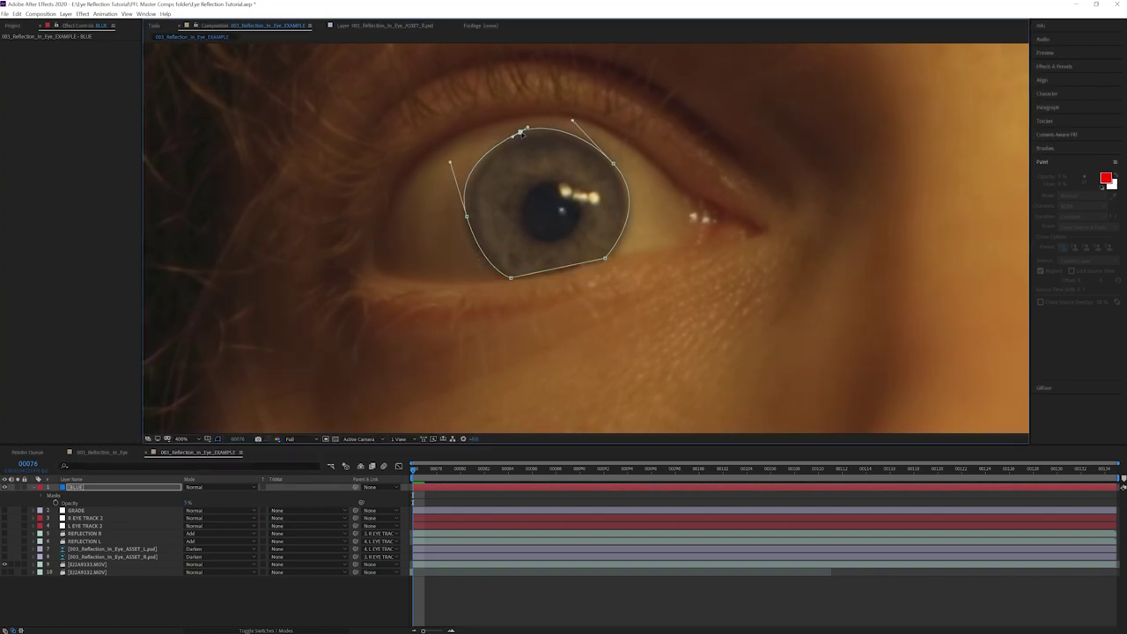
Step: Restore the BLUE layer's opacity to 100% and set the iris mask's feather to 30 pixels
{"action": "key", "text": "f"}
{"action": "left_click", "coordinate": [195, 502]}
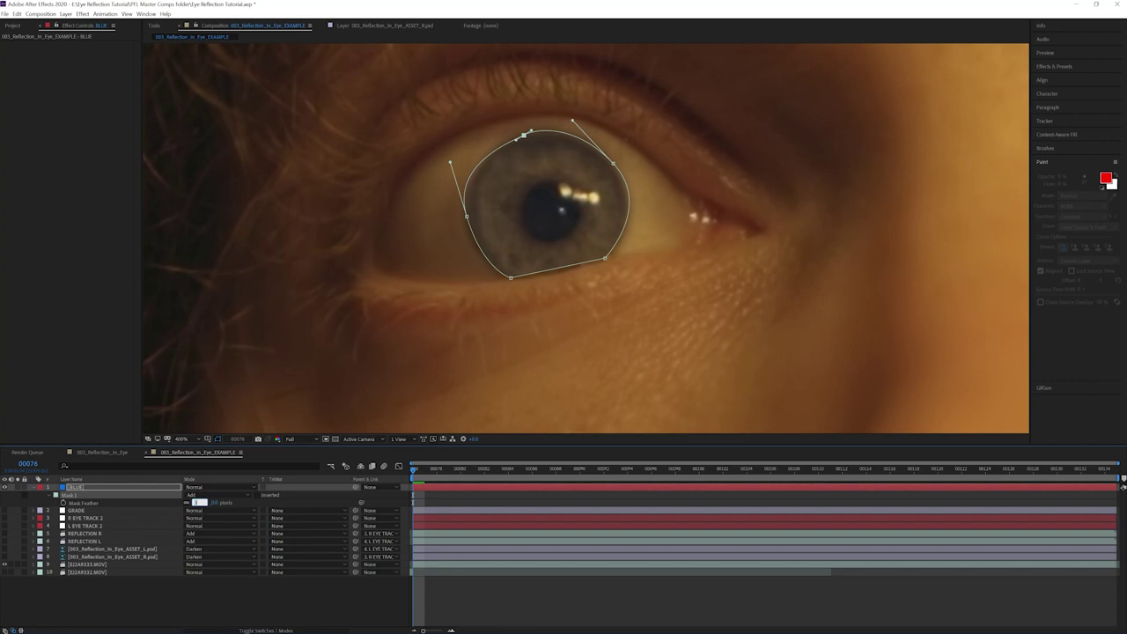
{"action": "type", "text": "300"}
{"action": "key", "text": "Return"}
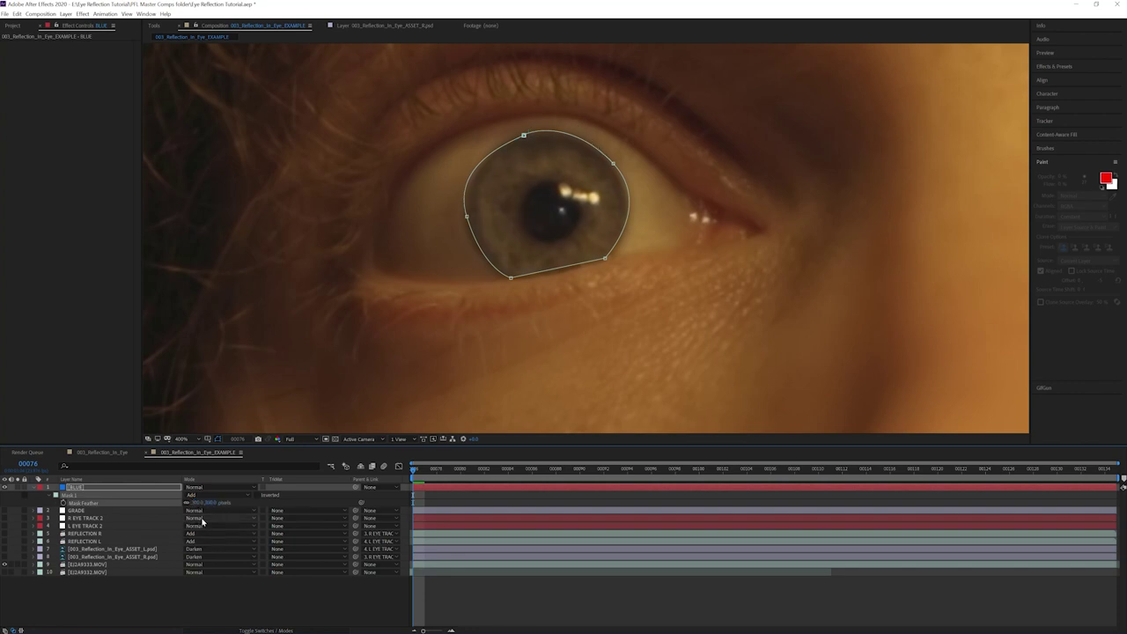
{"action": "key", "text": "t"}
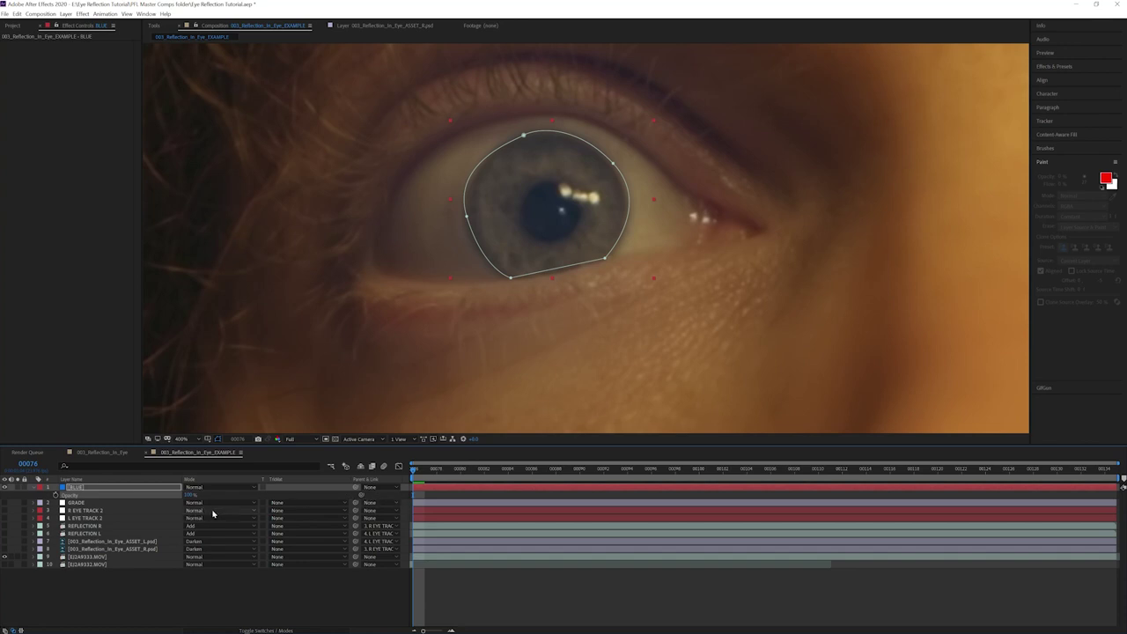
{"action": "key", "text": "f"}
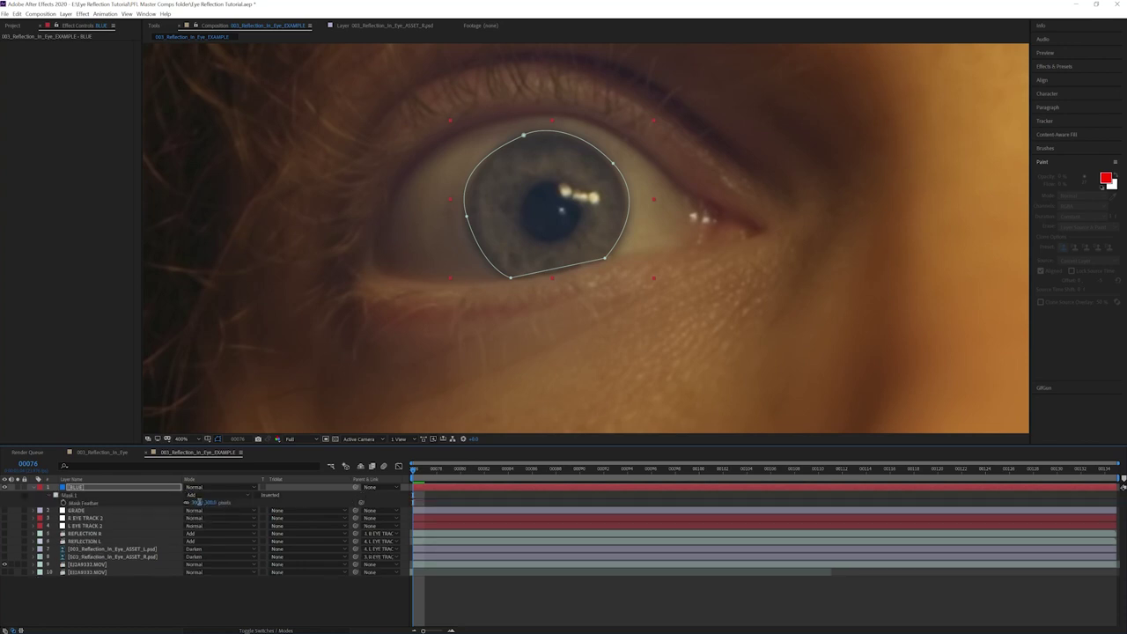
Step: Set the BLUE layer's blending mode to Overlay and compare the tinted eye with the other eye
{"action": "left_click", "coordinate": [202, 494]}
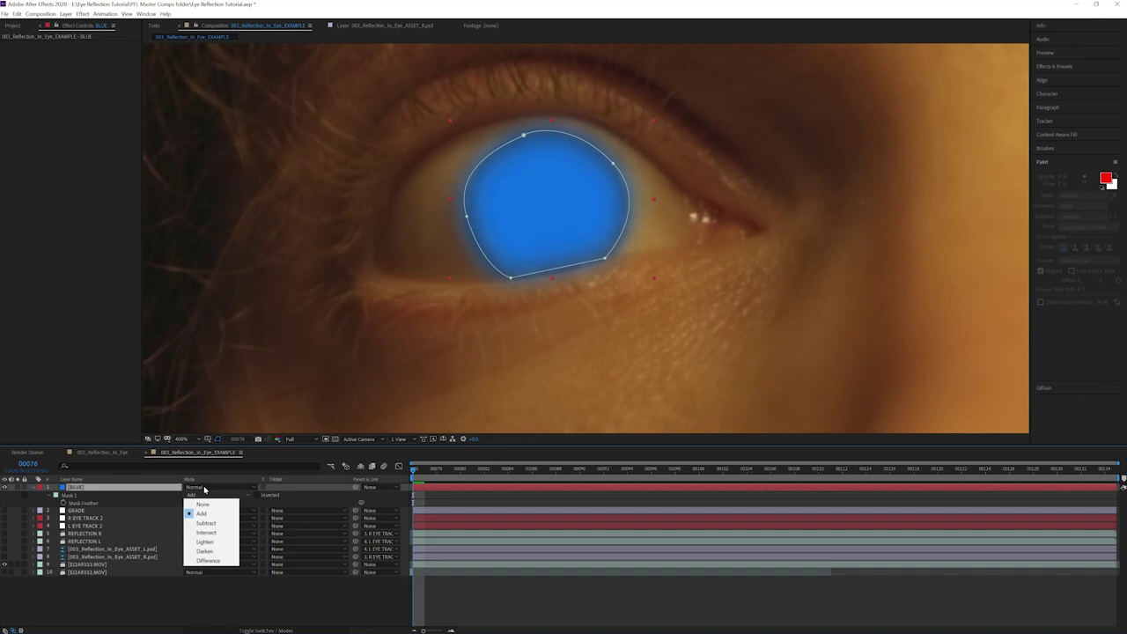
{"action": "left_click", "coordinate": [204, 489]}
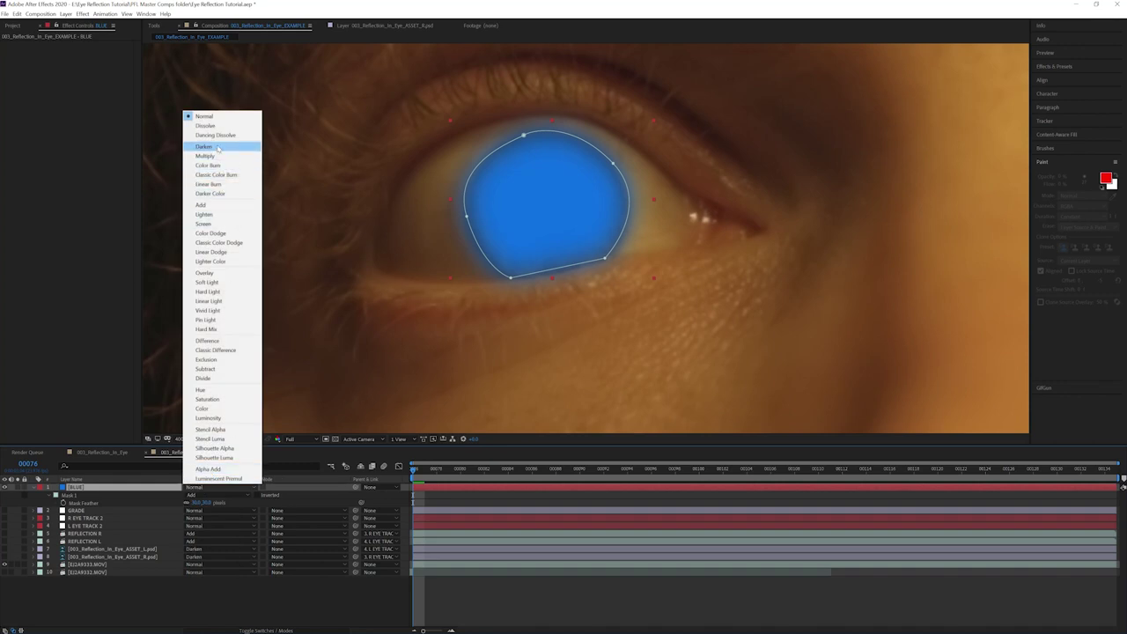
{"action": "left_click", "coordinate": [210, 274]}
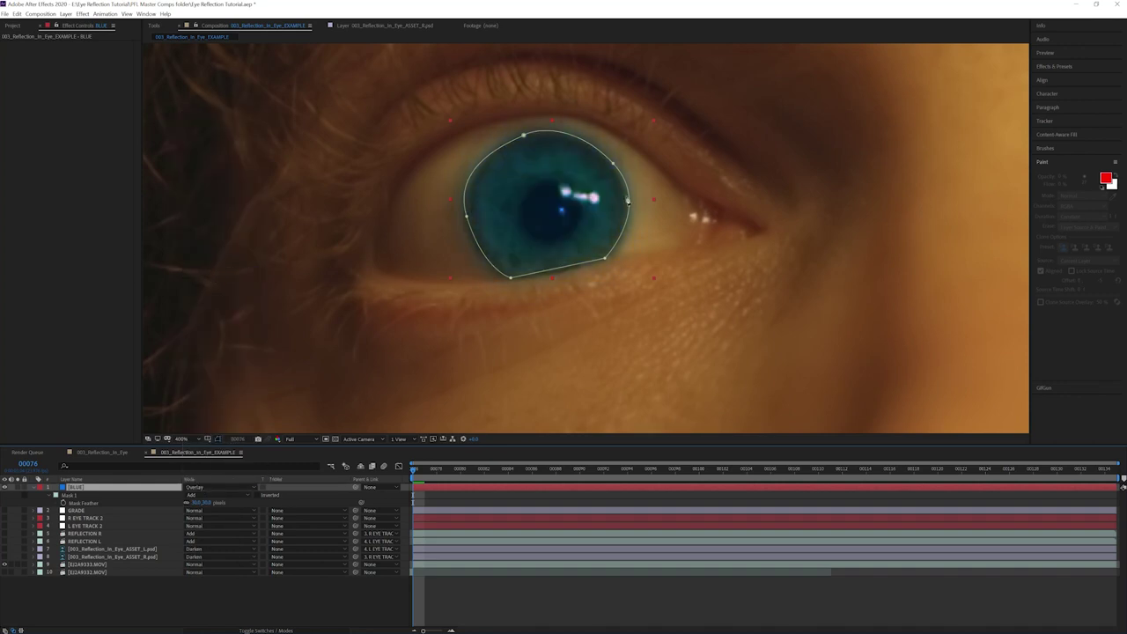
{"action": "left_click", "coordinate": [270, 609]}
{"action": "scroll", "coordinate": [559, 276], "scroll_direction": "down", "scroll_amount": 4}
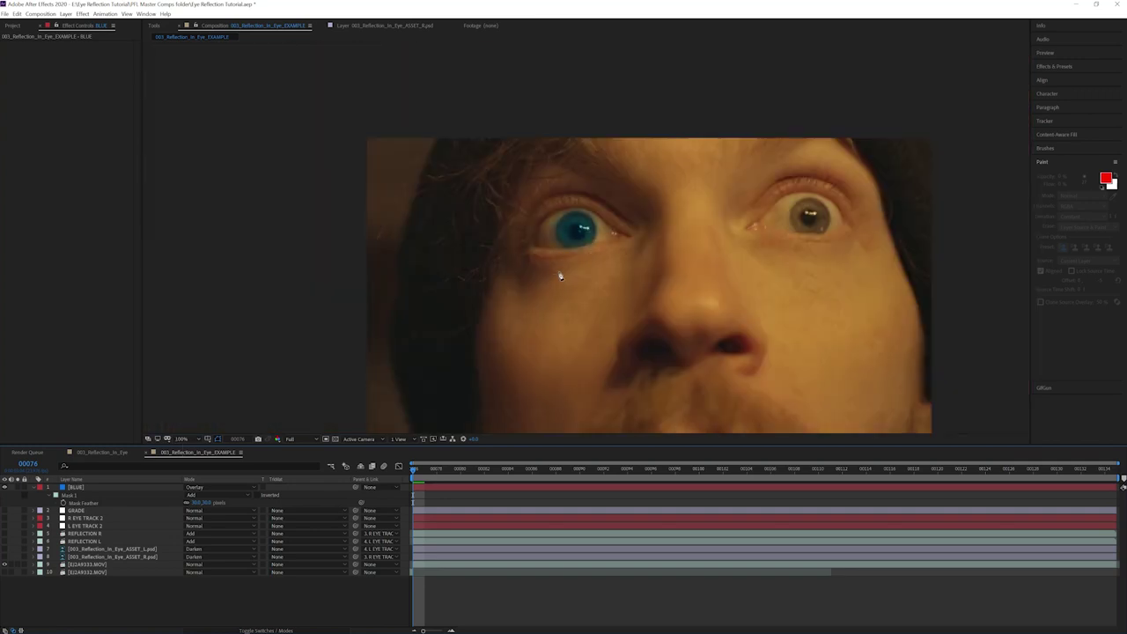
{"action": "scroll", "coordinate": [598, 251], "scroll_direction": "up", "scroll_amount": 4}
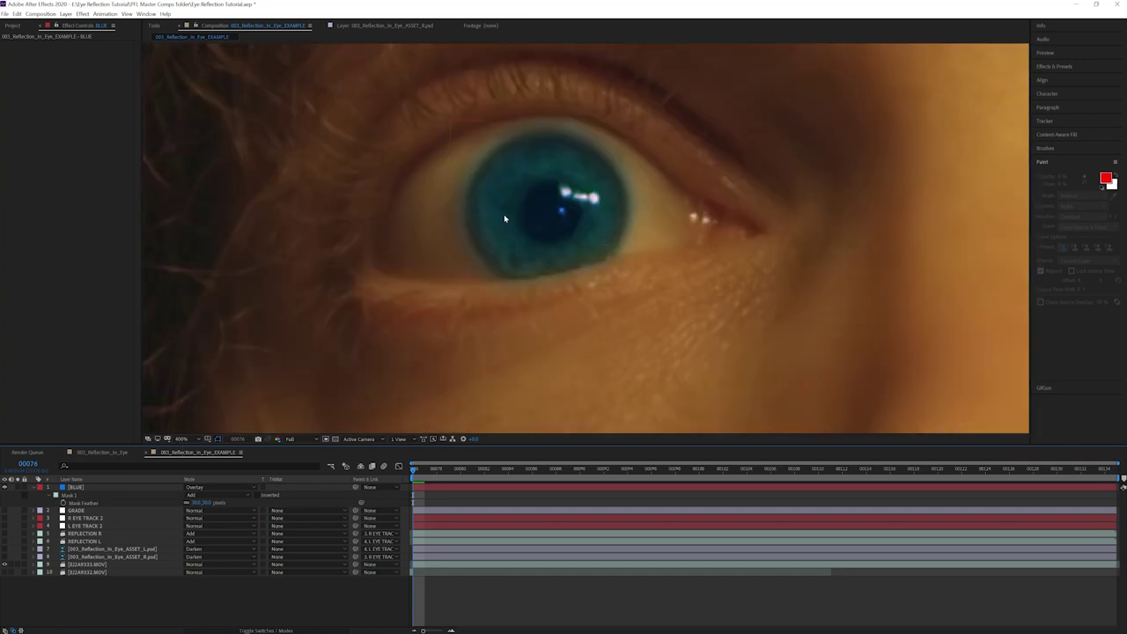
Step: Parent the BLUE layer to L EYE TRACK 2 and scrub through the first frames to check the tint's tracking
{"action": "left_click", "coordinate": [373, 487]}
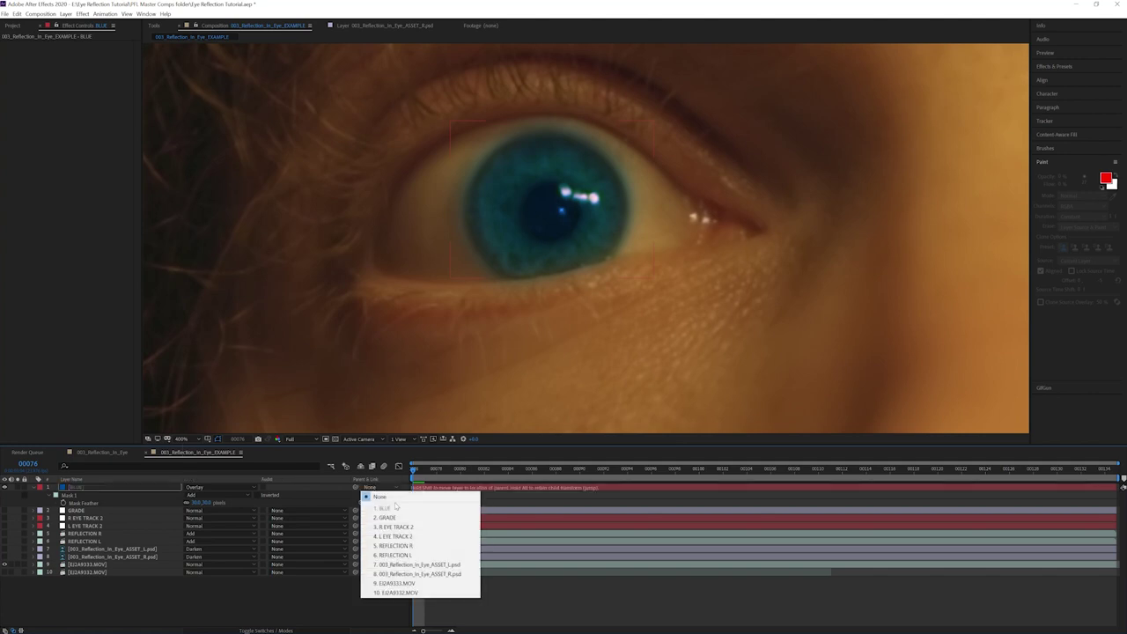
{"action": "left_click", "coordinate": [394, 537]}
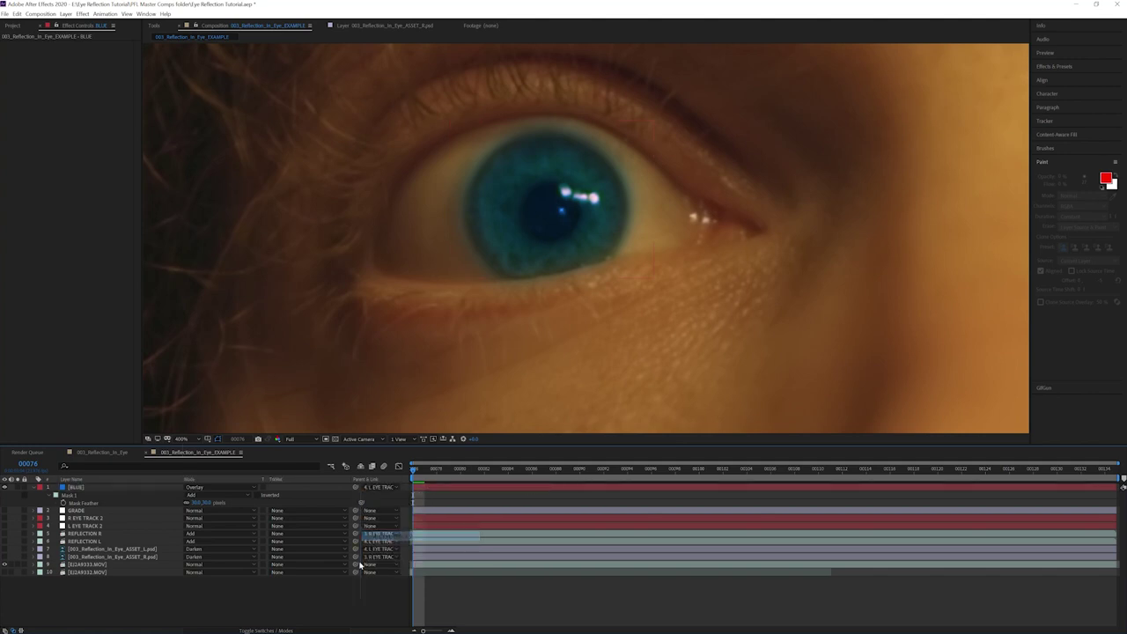
{"action": "left_click_drag", "start_coordinate": [434, 473], "coordinate": [459, 471]}
{"action": "left_click_drag", "start_coordinate": [553, 476], "coordinate": [437, 483]}
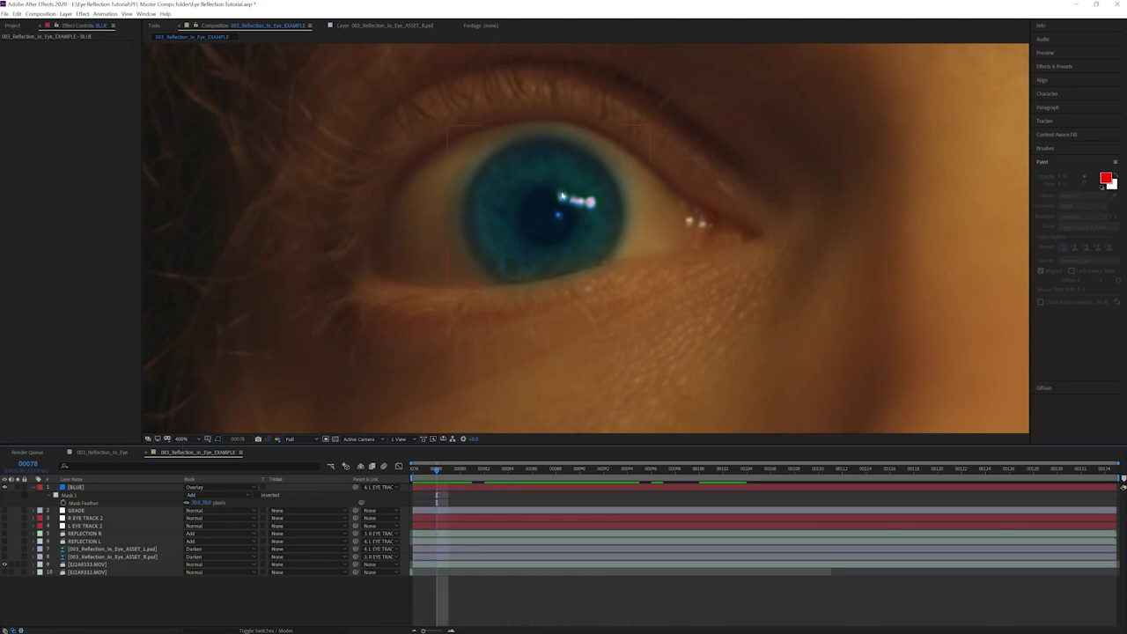
{"action": "scroll", "coordinate": [593, 194], "scroll_direction": "up", "scroll_amount": 1}
{"action": "scroll", "coordinate": [592, 202], "scroll_direction": "down", "scroll_amount": 2}
{"action": "scroll", "coordinate": [590, 214], "scroll_direction": "down", "scroll_amount": 2}
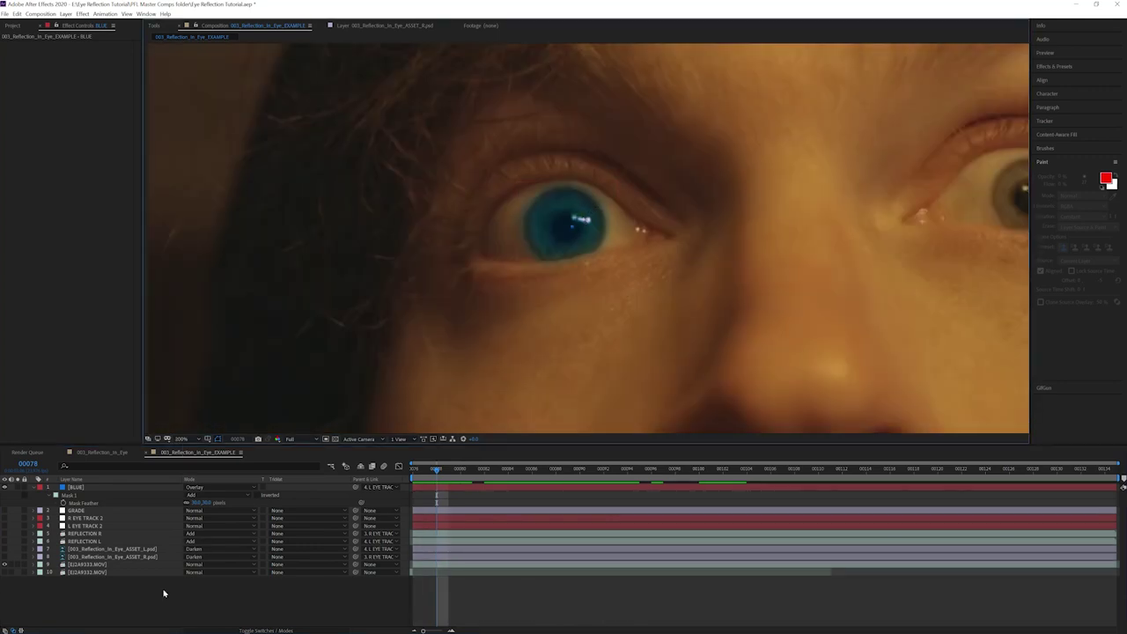
Step: Lower the BLUE layer's opacity to 50% and check the softer tint against the whole face
{"action": "left_click", "coordinate": [76, 488]}
{"action": "key", "text": "t"}
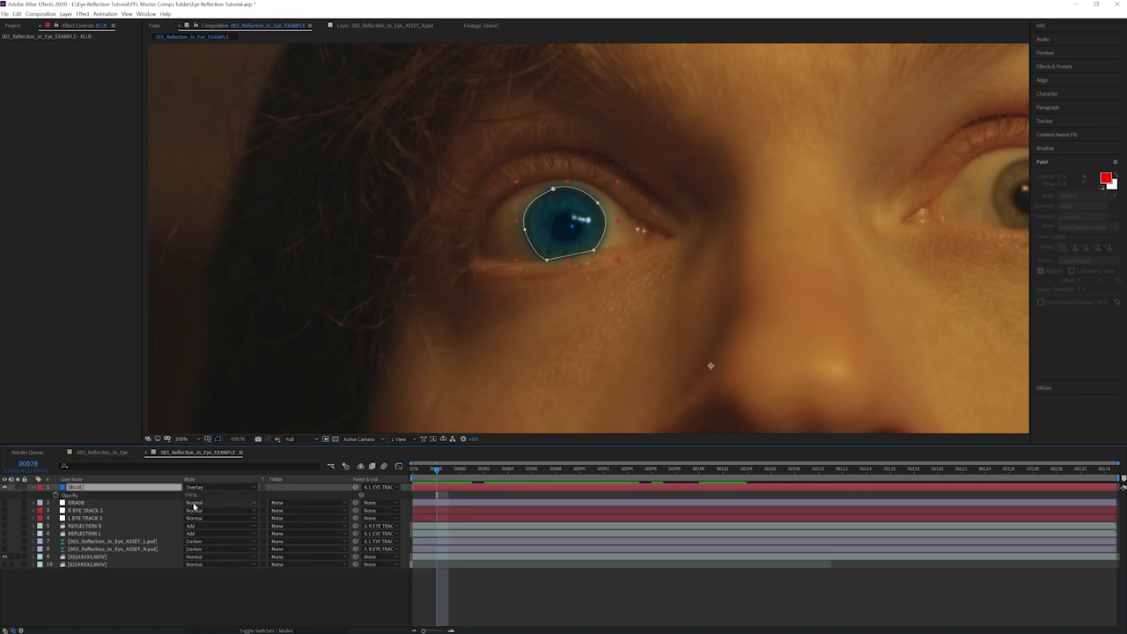
{"action": "left_click", "coordinate": [191, 494]}
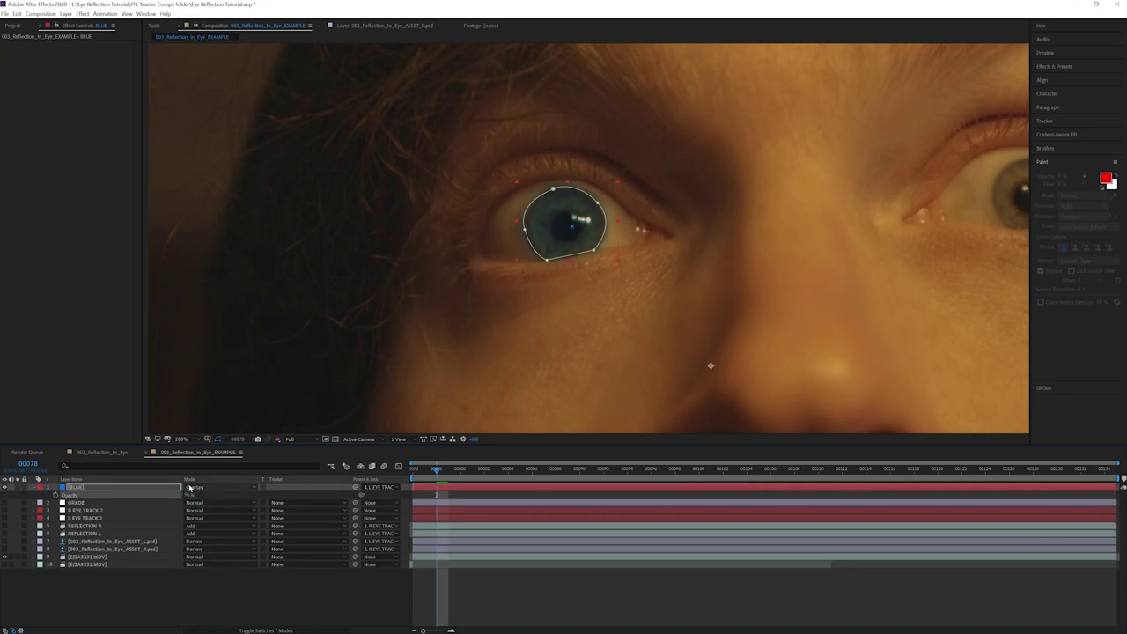
{"action": "left_click", "coordinate": [189, 593]}
{"action": "scroll", "coordinate": [515, 248], "scroll_direction": "down", "scroll_amount": 1}
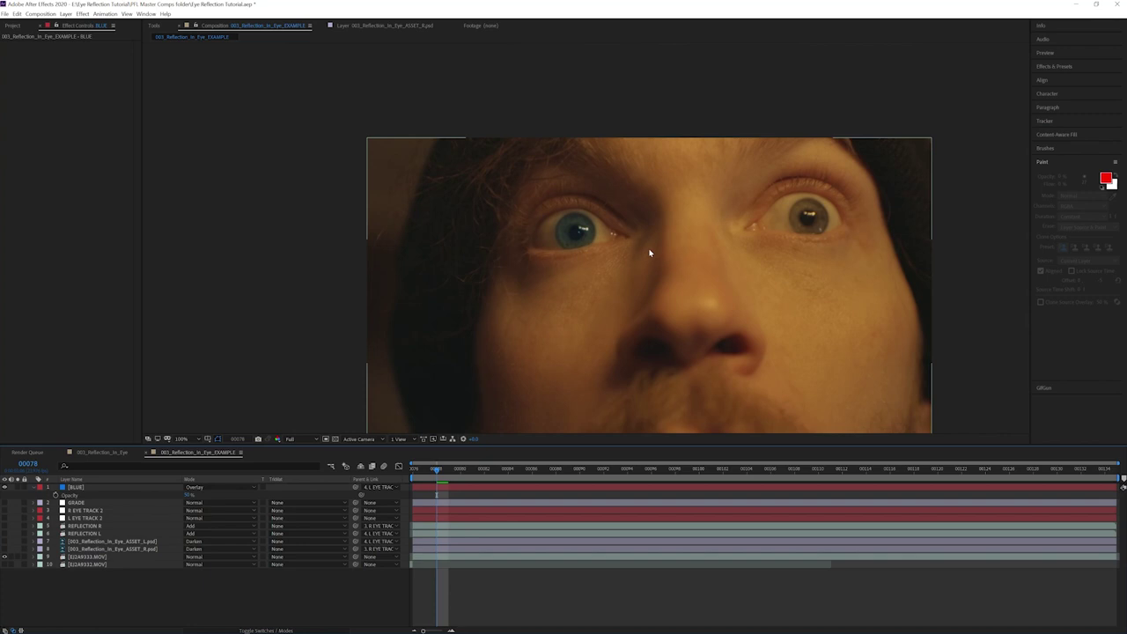
{"action": "scroll", "coordinate": [613, 237], "scroll_direction": "up", "scroll_amount": 1}
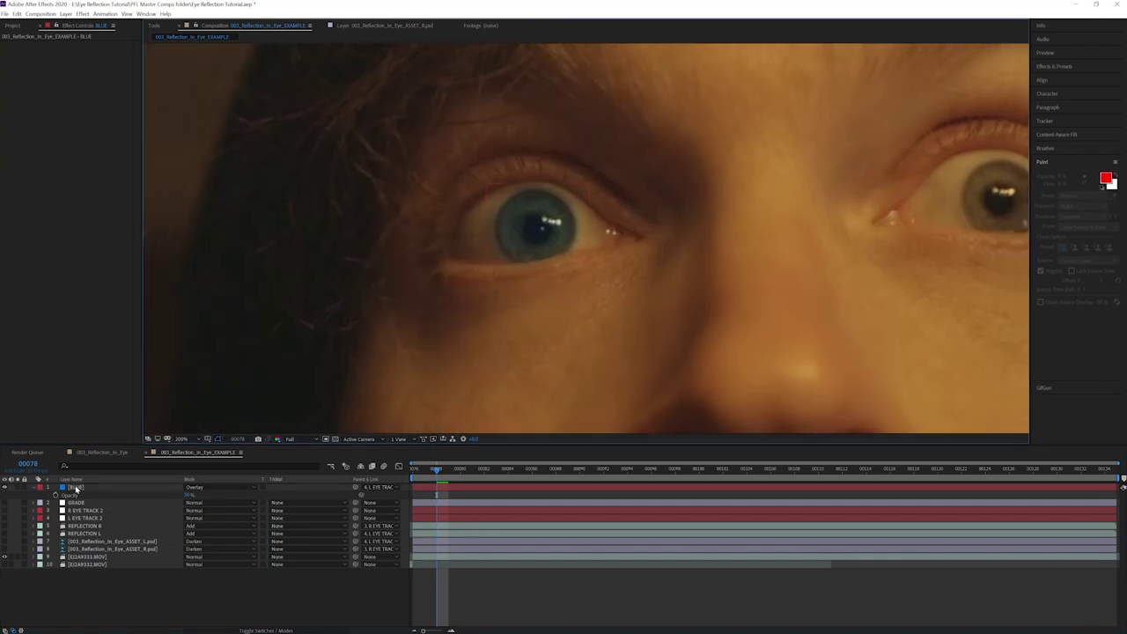
Step: Preview the blue tint on the moving eye alongside the untinted eye, and save the project
{"action": "left_click", "coordinate": [76, 488]}
{"action": "left_click_drag", "start_coordinate": [682, 244], "coordinate": [570, 234]}
{"action": "left_click", "coordinate": [236, 592]}
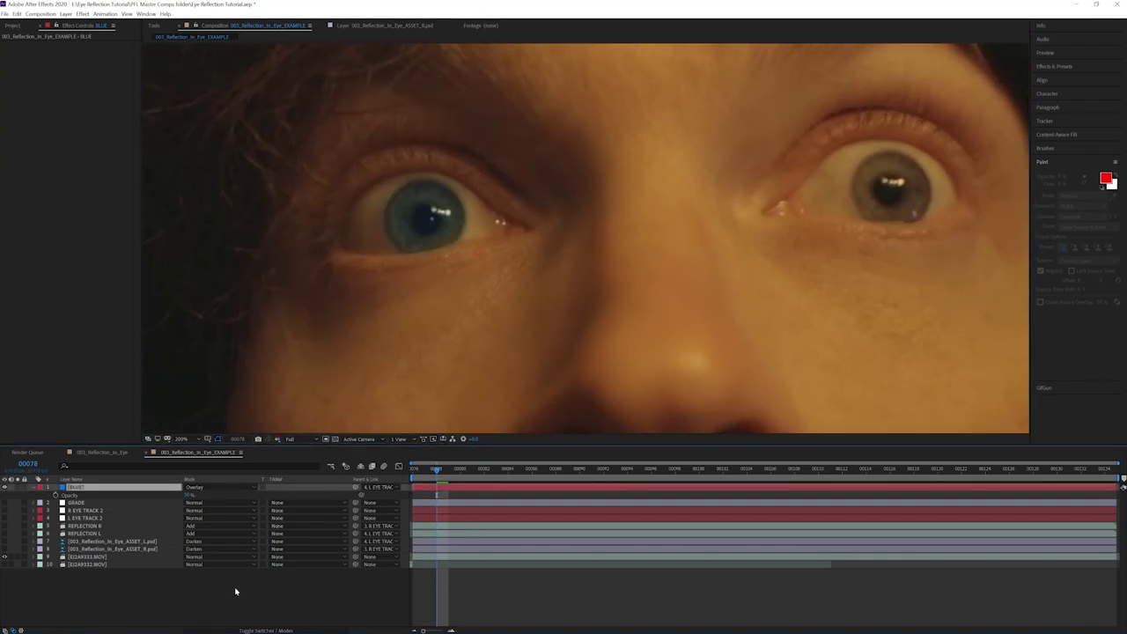
{"action": "left_click", "coordinate": [235, 592]}
{"action": "key", "text": "space"}
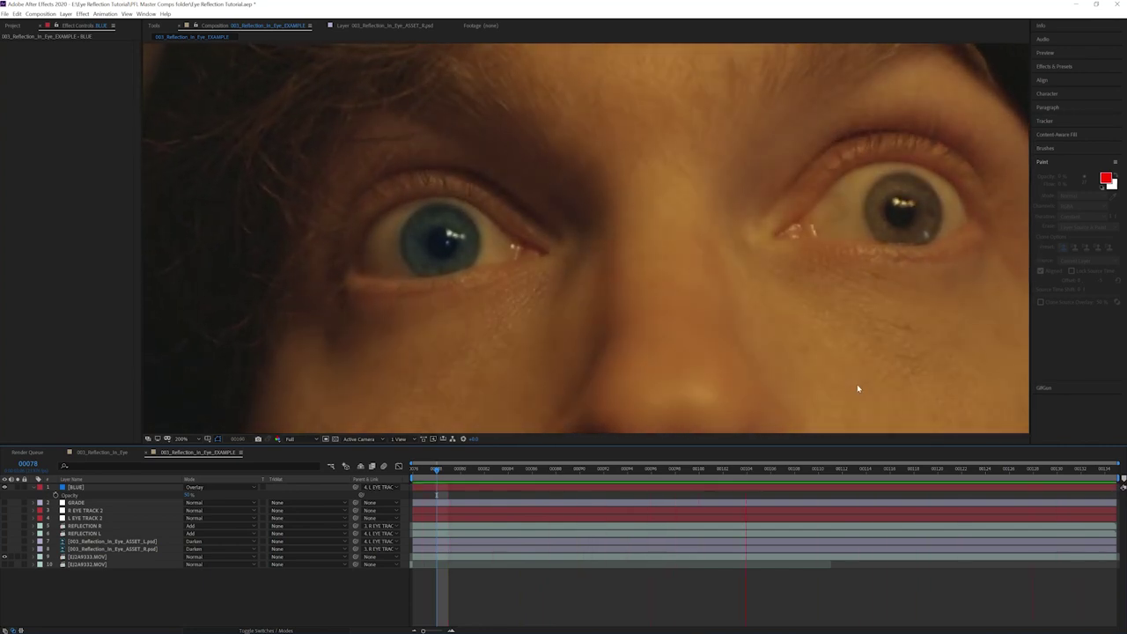
{"action": "scroll", "coordinate": [764, 295], "scroll_direction": "down", "scroll_amount": 2}
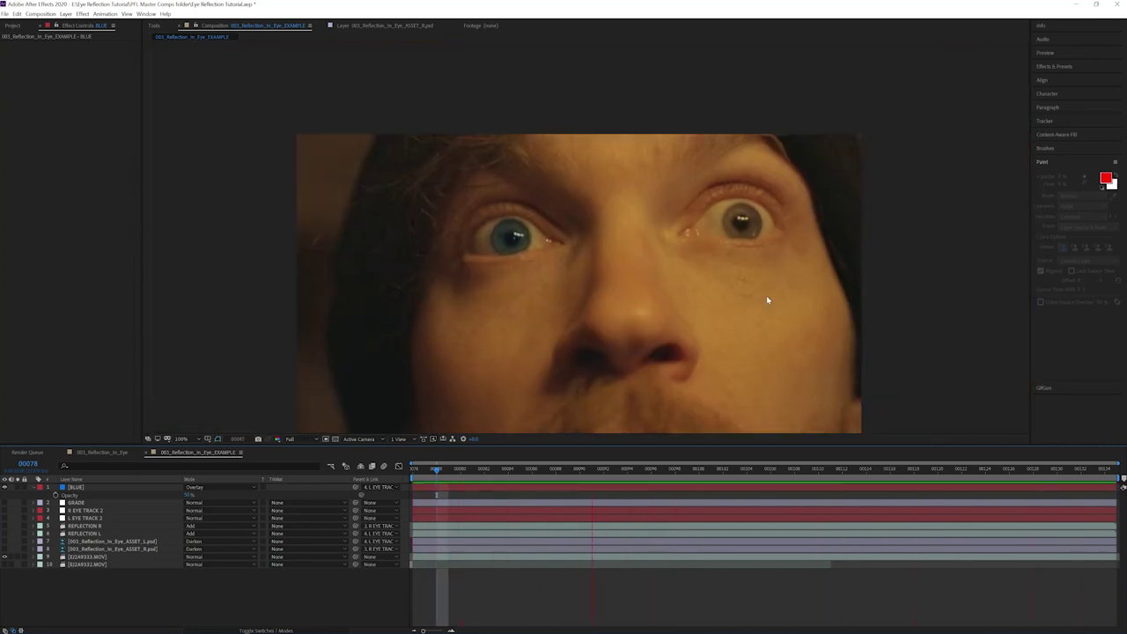
{"action": "scroll", "coordinate": [643, 194], "scroll_direction": "up", "scroll_amount": 1}
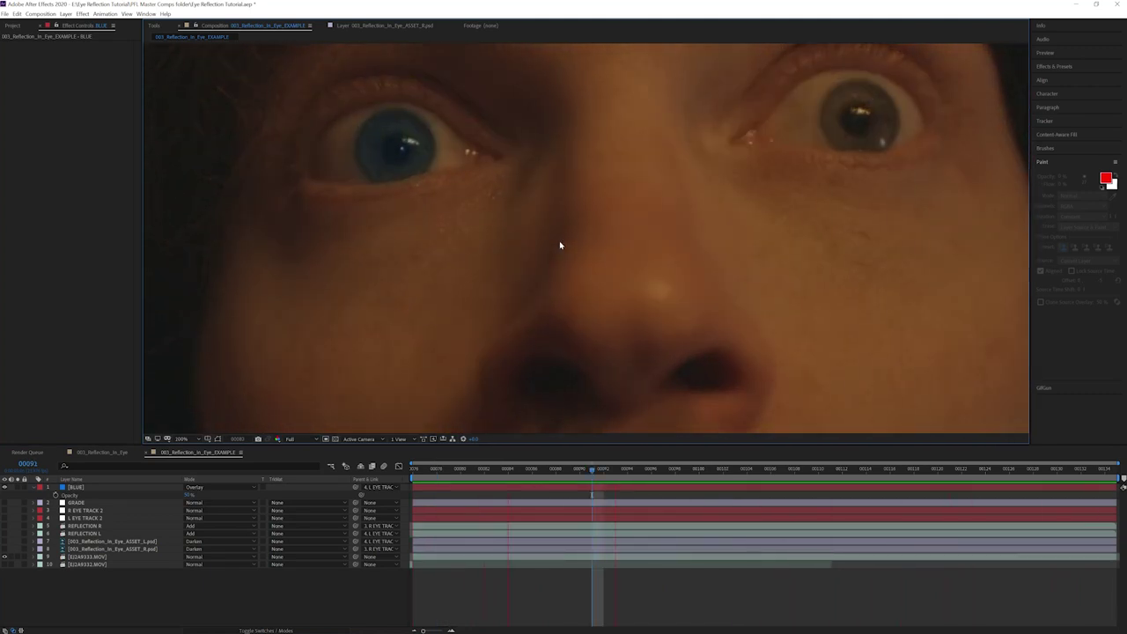
{"action": "key", "text": "space"}
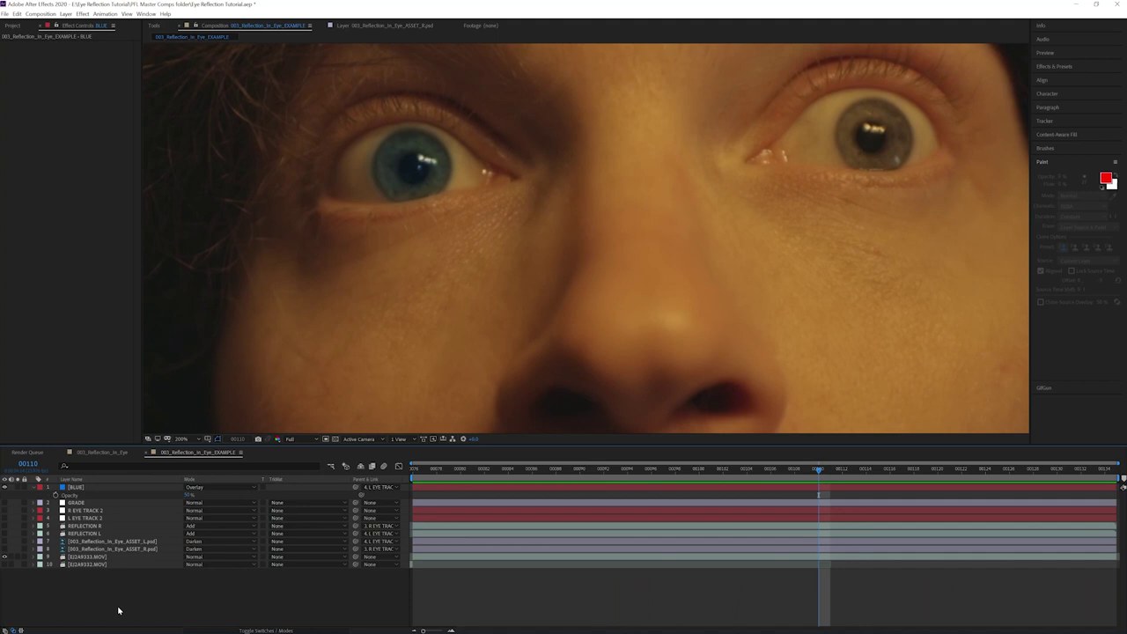
{"action": "key", "text": "ctrl+s"}
{"action": "left_click_drag", "start_coordinate": [522, 219], "coordinate": [550, 238]}
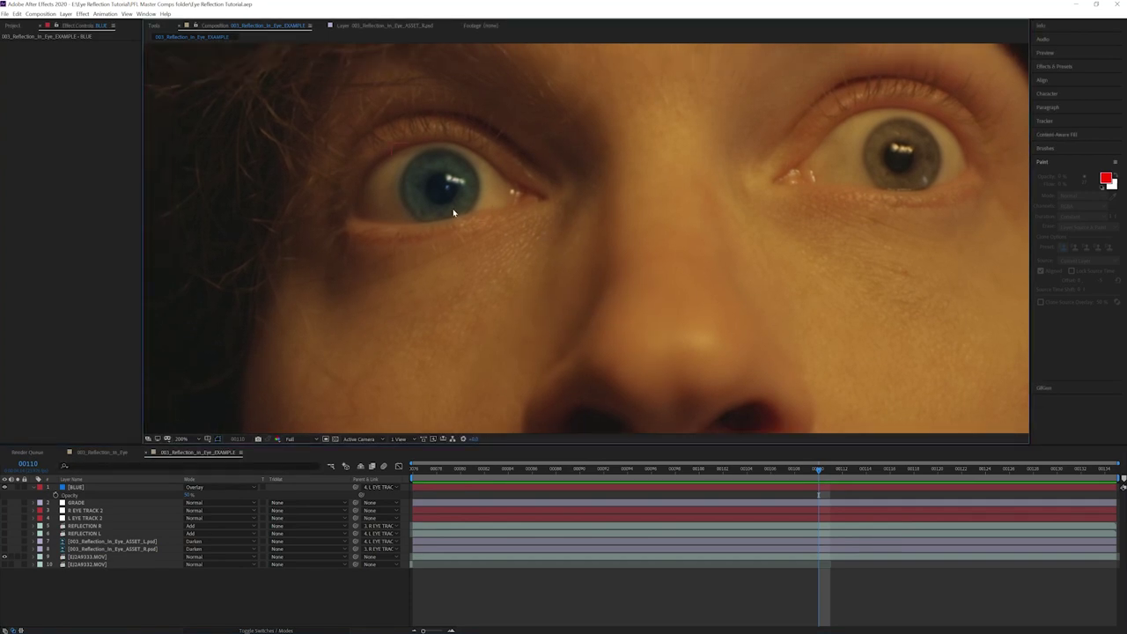